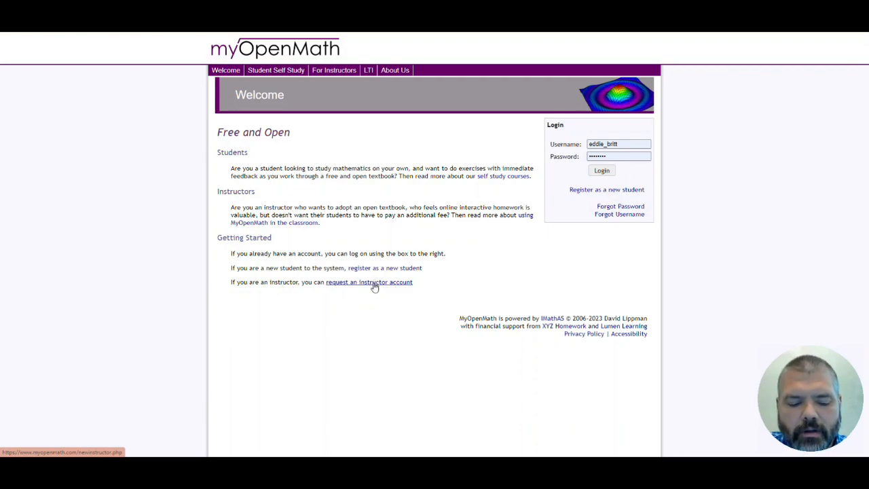
- Begin an instructor account request with A College or University as the institution type, and open the location choices
{"action": "left_click", "coordinate": [365, 282]}
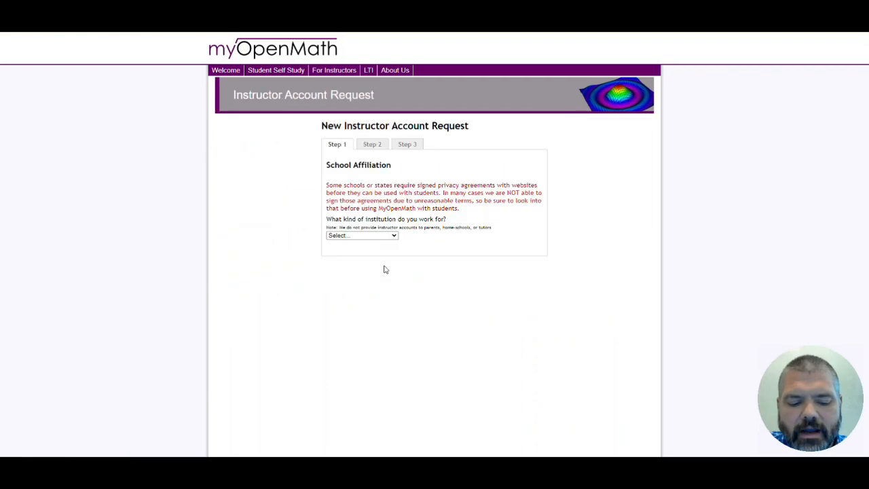
{"action": "left_click", "coordinate": [393, 236]}
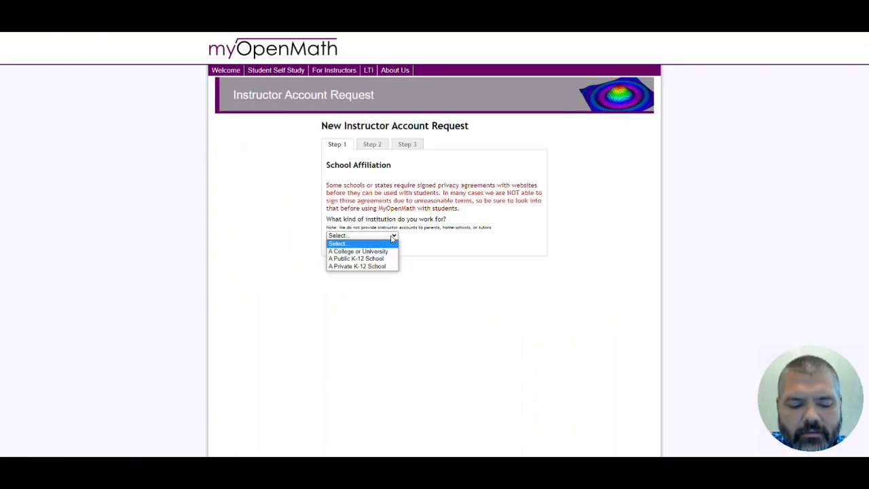
{"action": "left_click", "coordinate": [353, 252]}
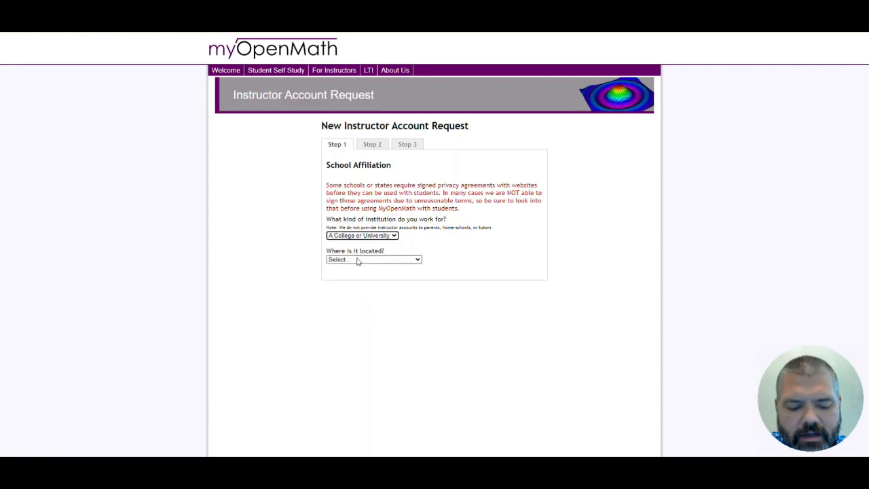
{"action": "left_click", "coordinate": [358, 259]}
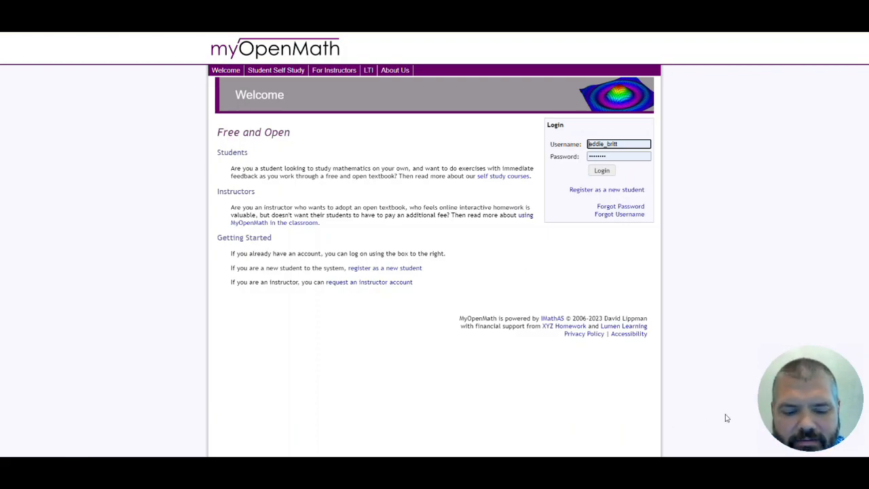
- Log in with the prefilled credentials and start adding a new course copied from one's own or a colleague's course
{"action": "left_click", "coordinate": [602, 173]}
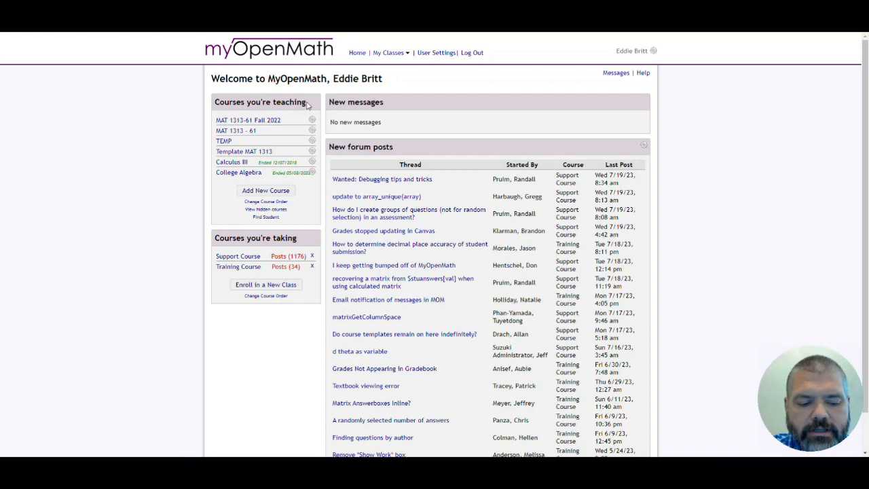
{"action": "left_click", "coordinate": [265, 191]}
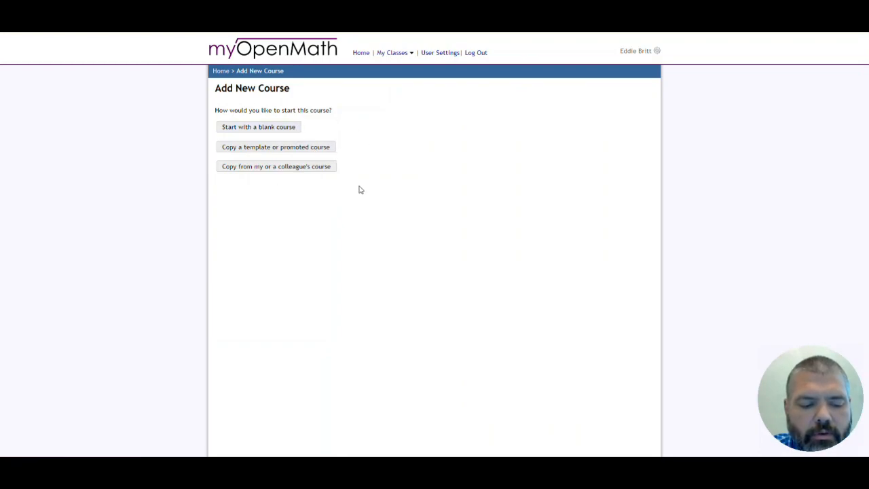
{"action": "left_click", "coordinate": [280, 169]}
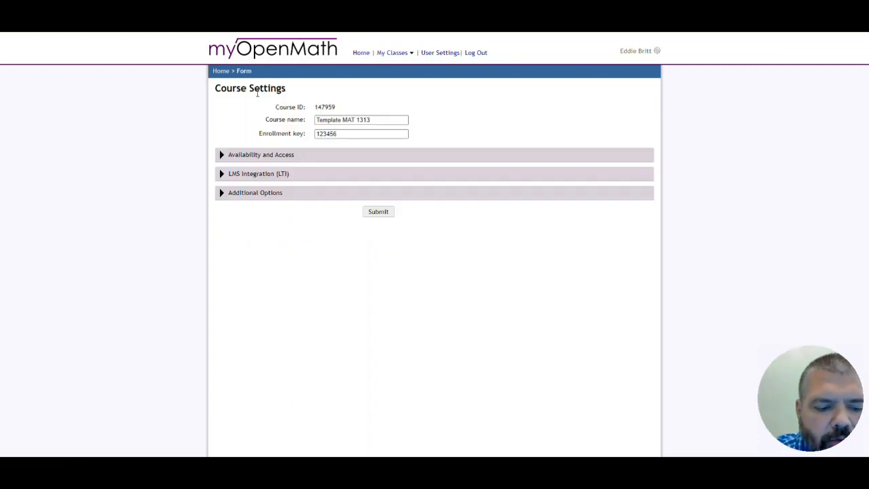
- Copy the course ID of Template MAT 1313 from its course settings
{"action": "left_click_drag", "start_coordinate": [315, 108], "coordinate": [335, 109]}
{"action": "right_click", "coordinate": [332, 110]}
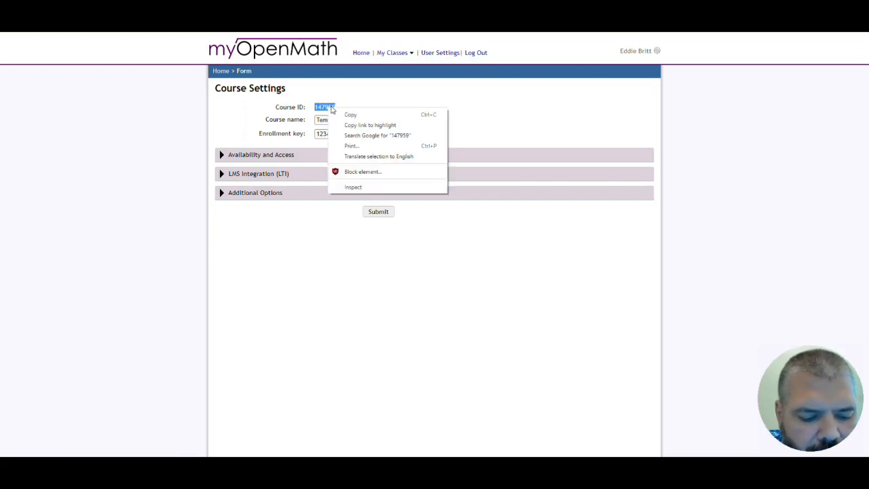
{"action": "left_click", "coordinate": [349, 115]}
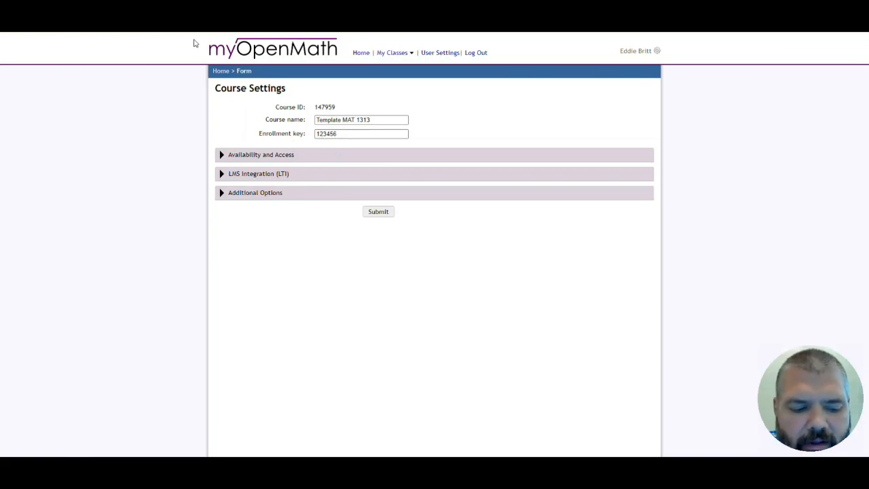
- Start a new course copied from one's own or a colleague's course and look up the source by course ID 147959
{"action": "left_click", "coordinate": [221, 71]}
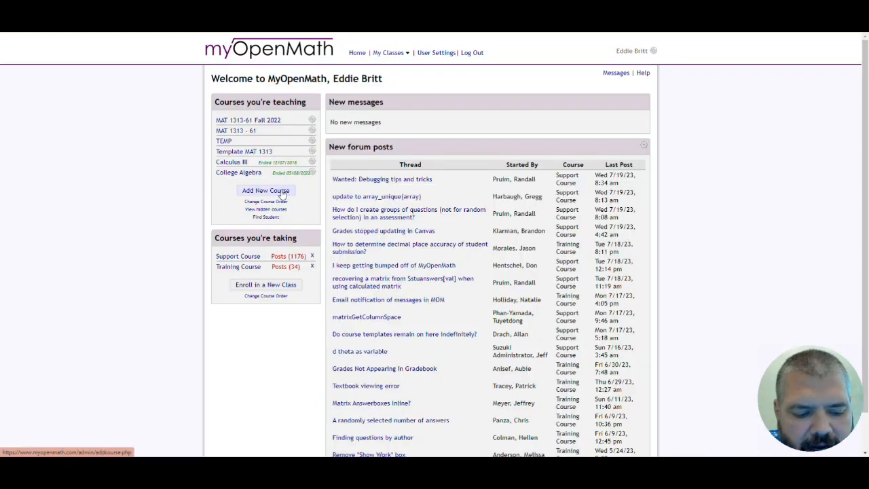
{"action": "left_click", "coordinate": [283, 193]}
{"action": "left_click", "coordinate": [283, 169]}
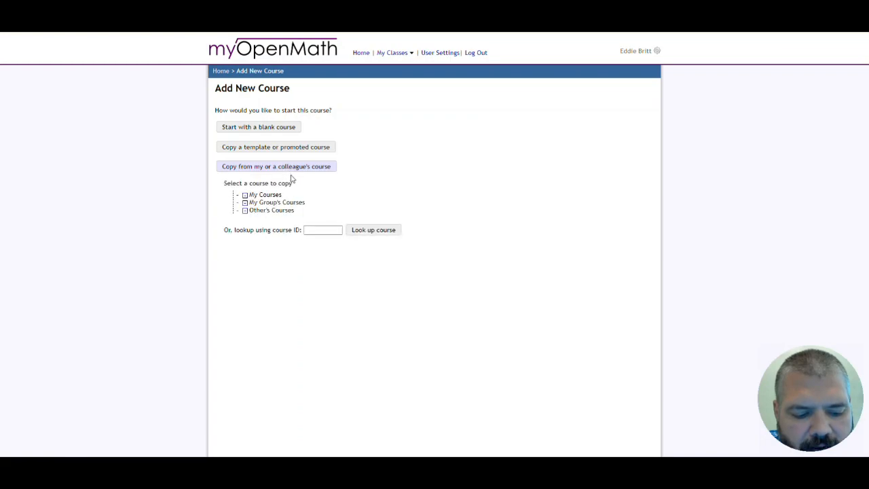
{"action": "left_click", "coordinate": [323, 230]}
{"action": "right_click", "coordinate": [325, 231]}
{"action": "left_click", "coordinate": [323, 254]}
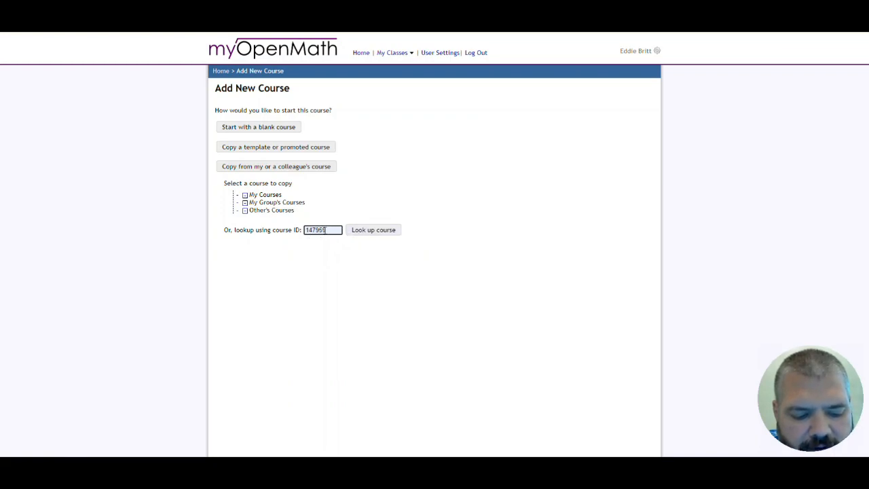
{"action": "left_click", "coordinate": [375, 233]}
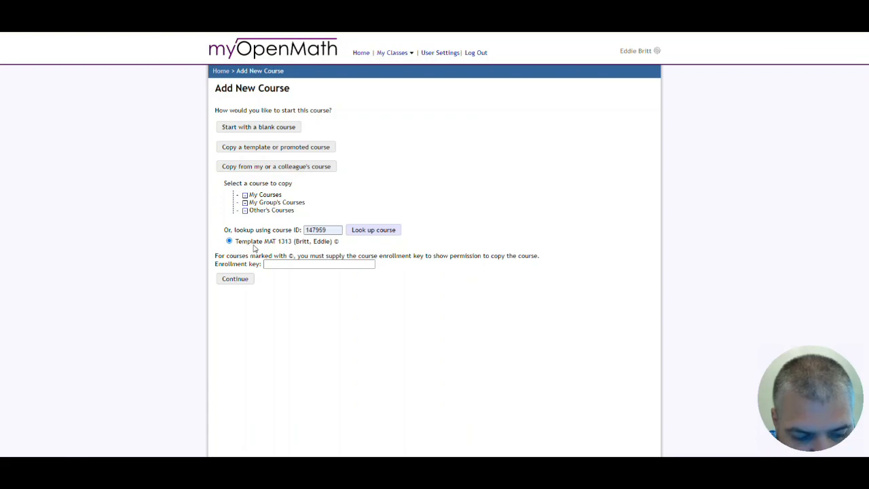
- Enter the enrollment key for Template MAT 1313 and continue with copying the course
{"action": "left_click", "coordinate": [289, 264]}
{"action": "left_click", "coordinate": [324, 282]}
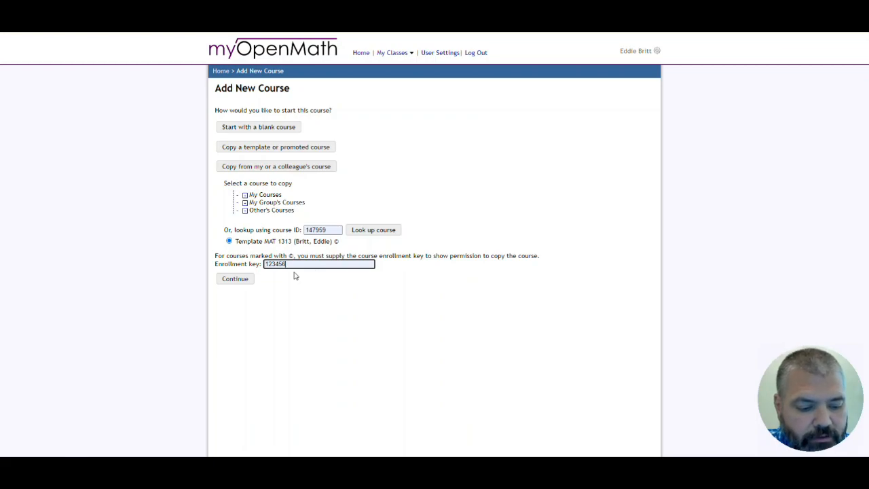
{"action": "left_click", "coordinate": [248, 279]}
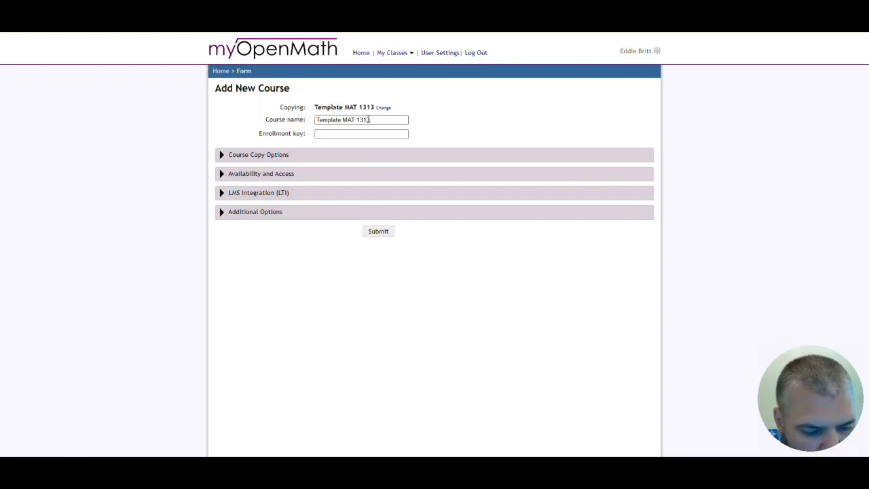
- Name the new course Temp Canvas Course, enter its enrollment key and submit the form to create it
{"action": "left_click_drag", "start_coordinate": [369, 119], "coordinate": [314, 121]}
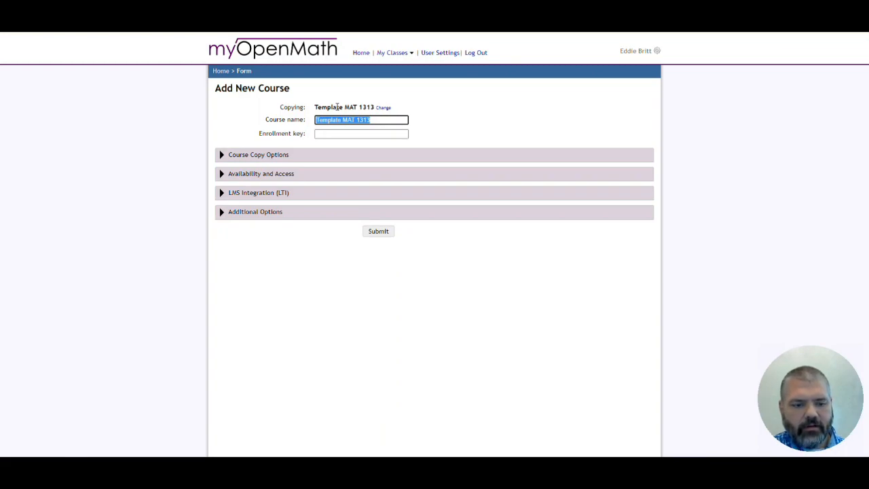
{"action": "type", "text": "Tem"}
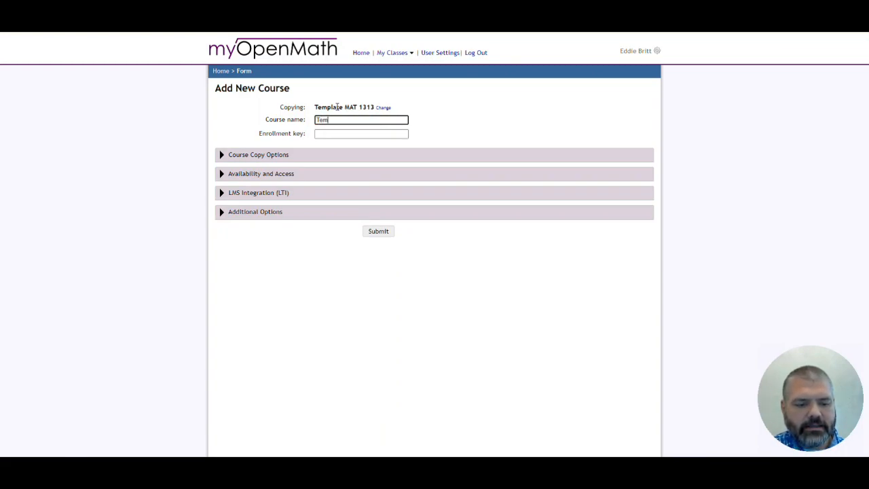
{"action": "type", "text": "p Canvas"}
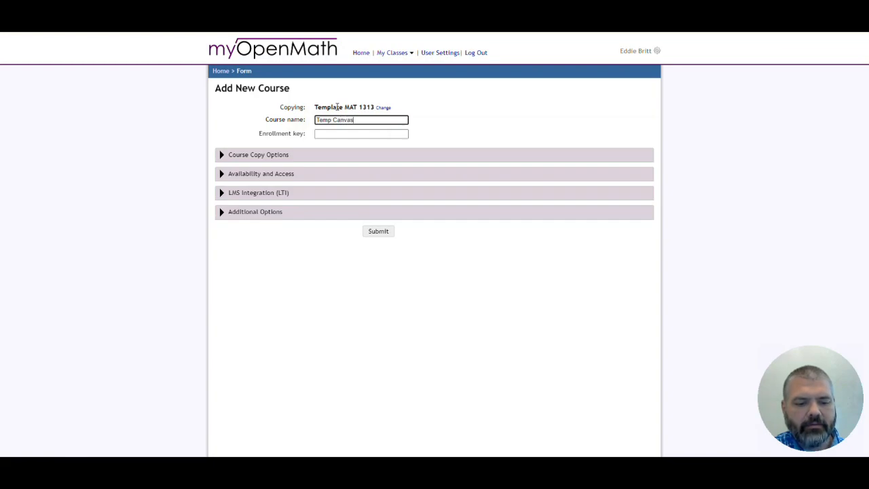
{"action": "type", "text": " Course"}
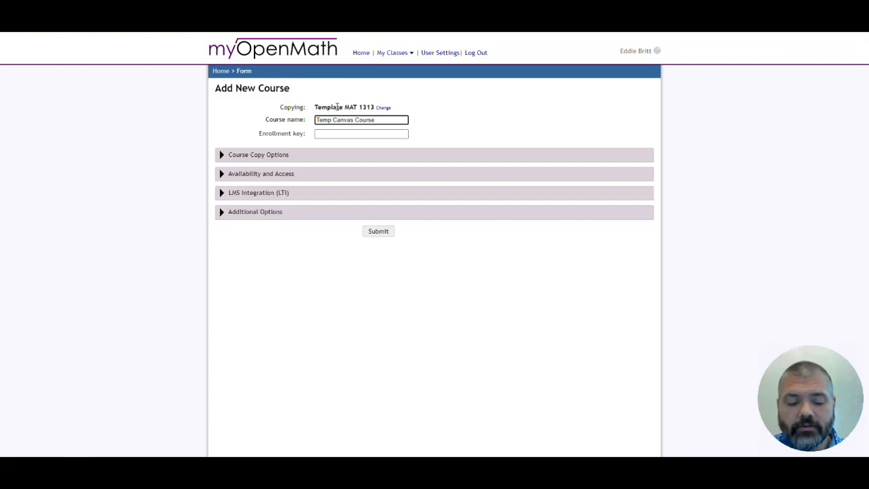
{"action": "left_click", "coordinate": [332, 133]}
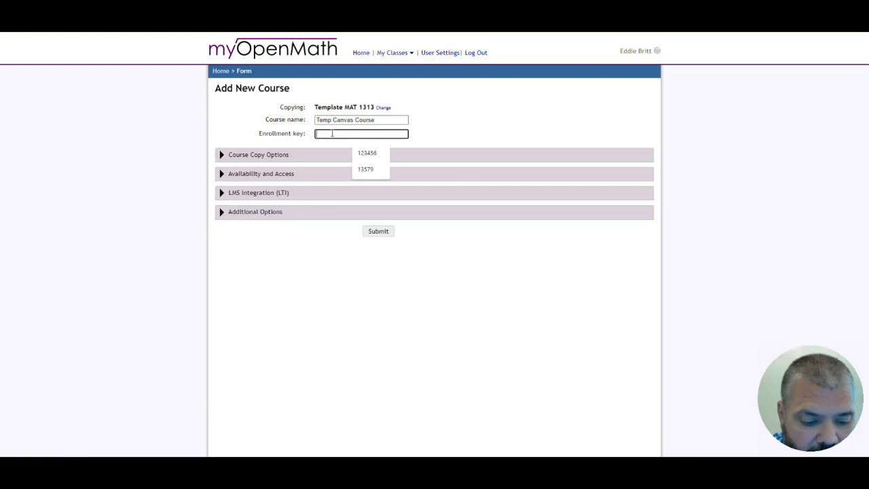
{"action": "left_click", "coordinate": [367, 152]}
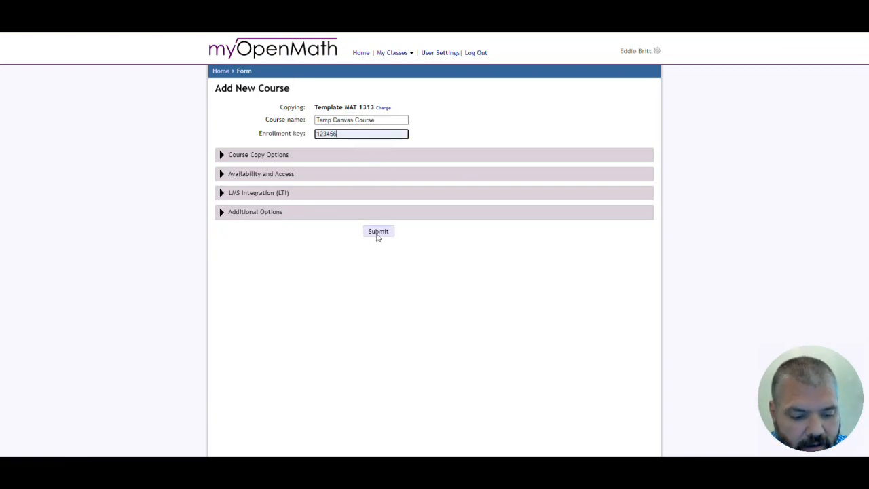
{"action": "key", "text": "Return"}
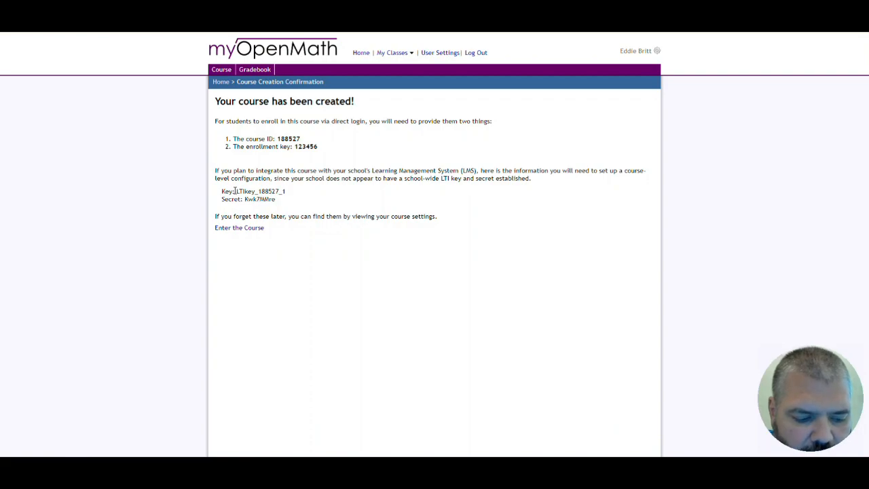
- Examine the LTI key and secret provided for integrating the new course with a learning management system
{"action": "left_click_drag", "start_coordinate": [235, 191], "coordinate": [287, 196]}
{"action": "left_click", "coordinate": [259, 189]}
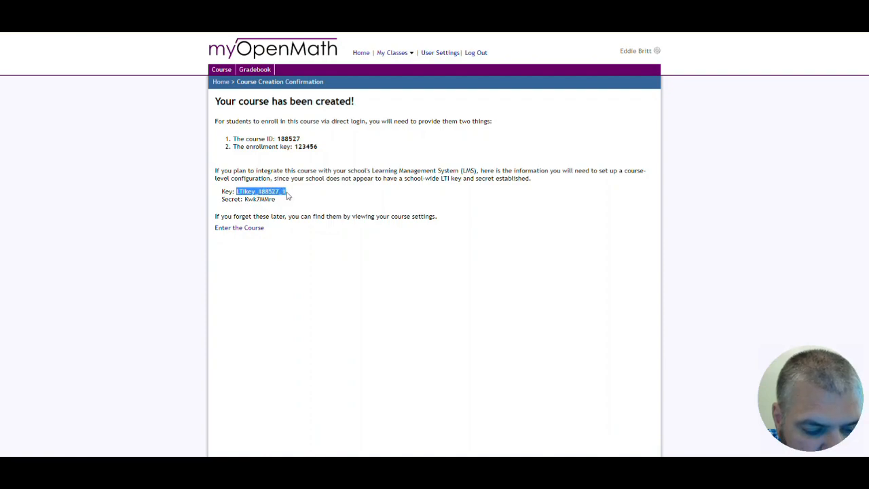
{"action": "left_click", "coordinate": [287, 197]}
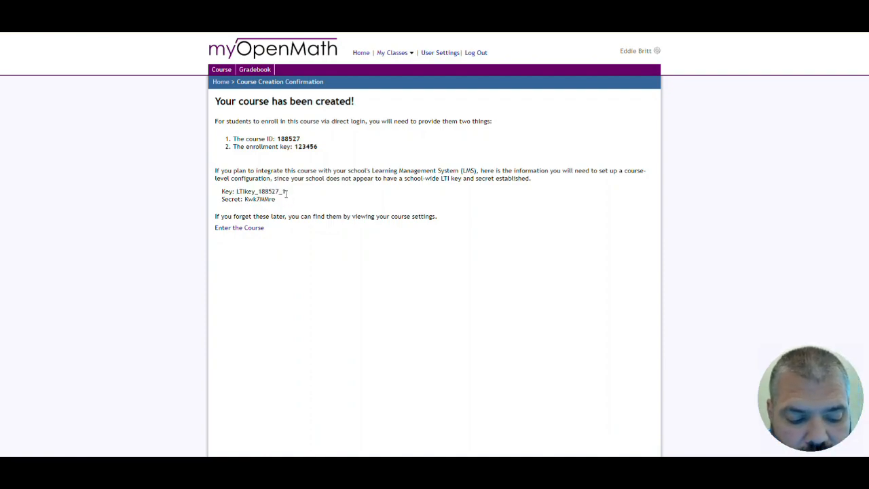
{"action": "left_click_drag", "start_coordinate": [244, 199], "coordinate": [278, 199]}
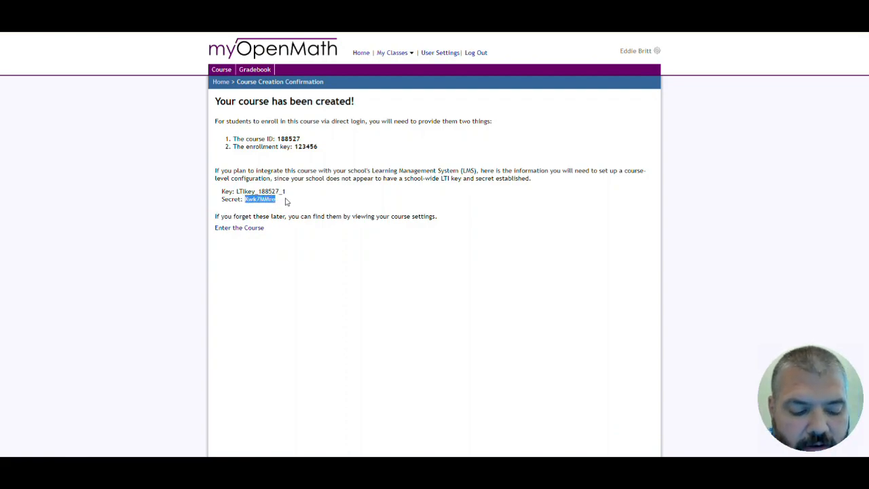
{"action": "left_click", "coordinate": [278, 200]}
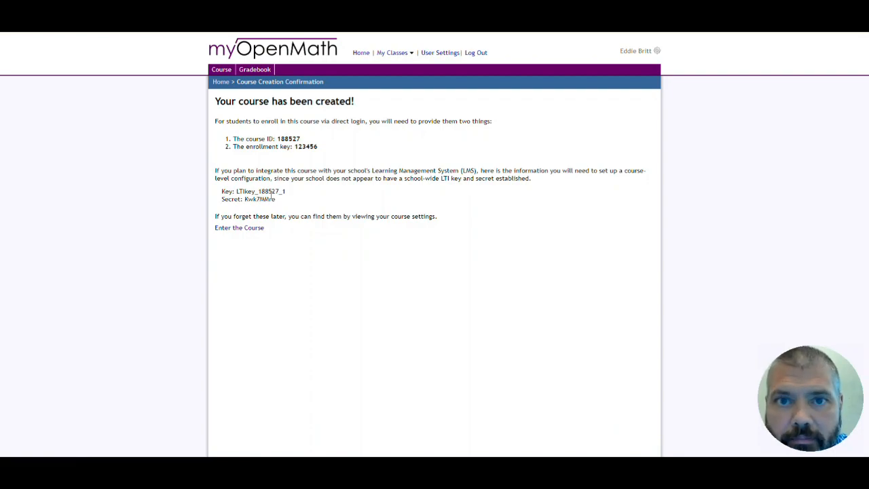
- Enter the new Temp Canvas Course and review its full list of modules through the License item
{"action": "left_click", "coordinate": [231, 229]}
{"action": "scroll", "coordinate": [397, 162], "scroll_direction": "down", "scroll_amount": 1}
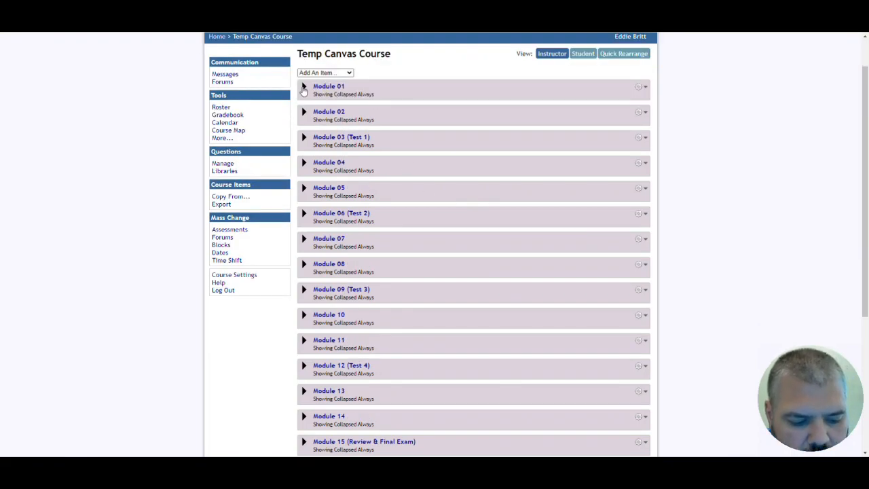
{"action": "scroll", "coordinate": [408, 188], "scroll_direction": "down", "scroll_amount": 1}
{"action": "scroll", "coordinate": [406, 191], "scroll_direction": "down", "scroll_amount": 2}
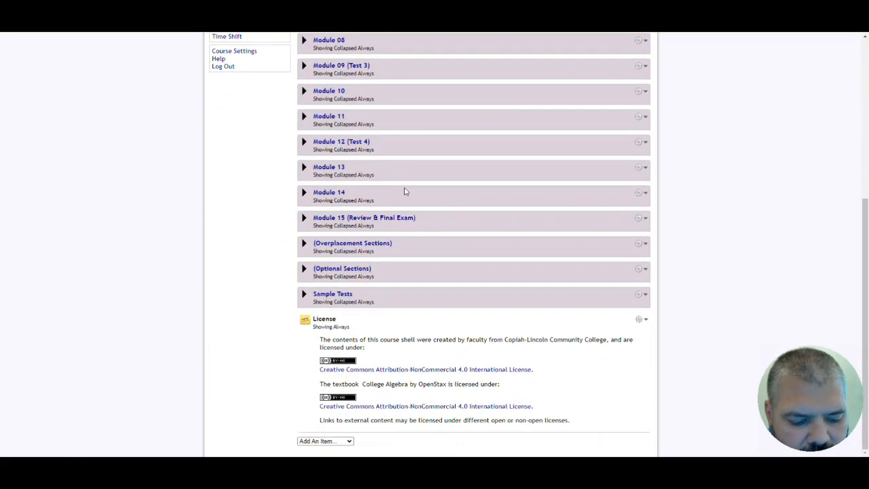
{"action": "scroll", "coordinate": [403, 191], "scroll_direction": "up", "scroll_amount": 6}
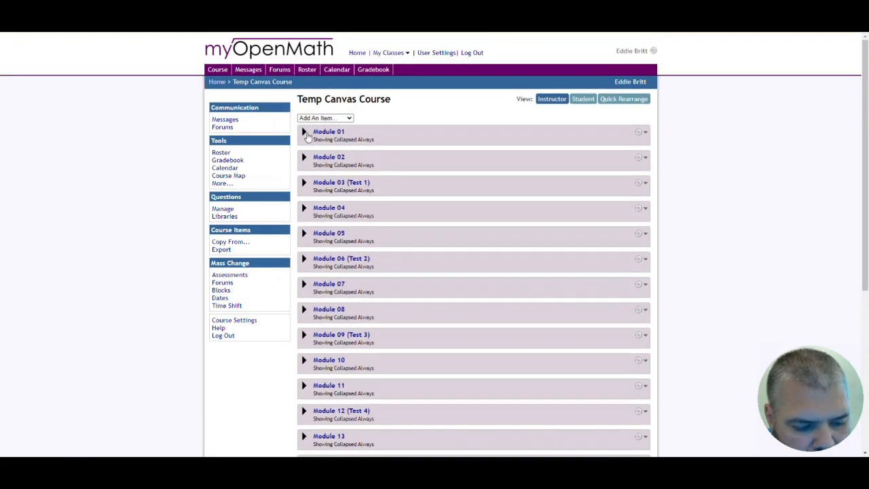
- Expand Module 01, Module 02 and Module 03 (Test 1) and examine the sections inside them
{"action": "left_click", "coordinate": [304, 133]}
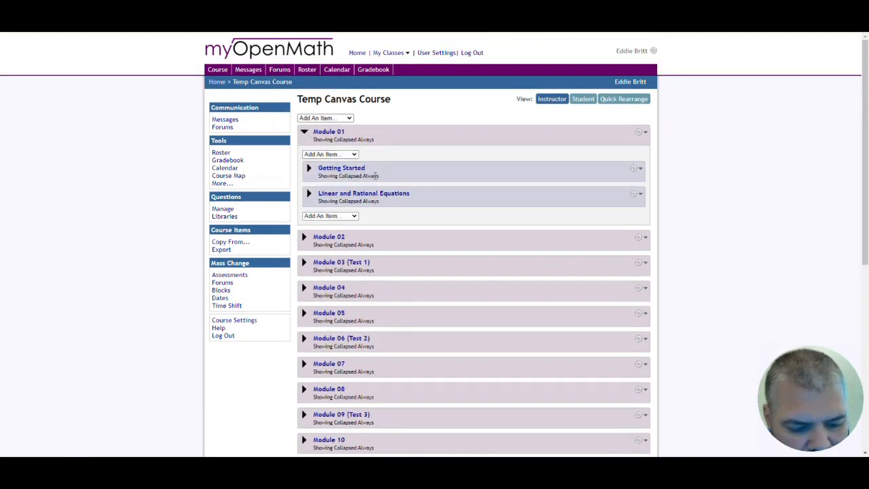
{"action": "left_click", "coordinate": [303, 238]}
{"action": "scroll", "coordinate": [304, 244], "scroll_direction": "down", "scroll_amount": 2}
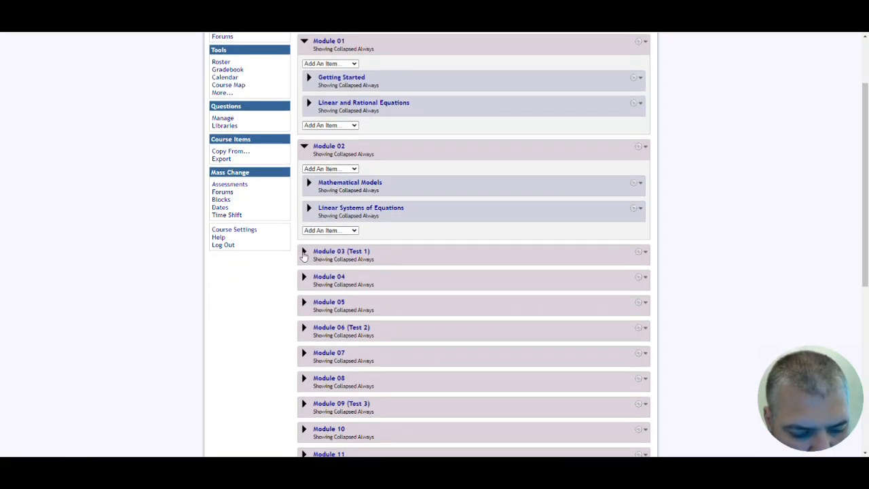
{"action": "left_click", "coordinate": [303, 252]}
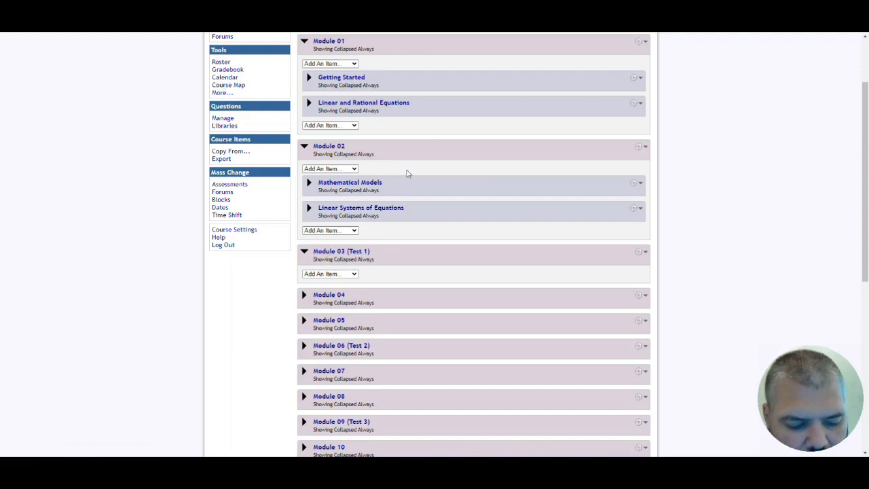
{"action": "scroll", "coordinate": [429, 299], "scroll_direction": "down", "scroll_amount": 1}
{"action": "scroll", "coordinate": [427, 296], "scroll_direction": "down", "scroll_amount": 3}
{"action": "scroll", "coordinate": [371, 225], "scroll_direction": "up", "scroll_amount": 5}
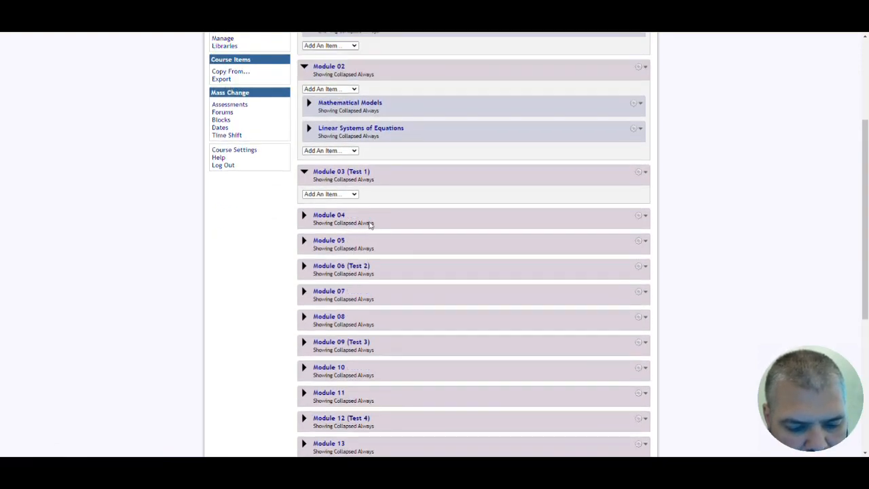
{"action": "scroll", "coordinate": [496, 151], "scroll_direction": "up", "scroll_amount": 1}
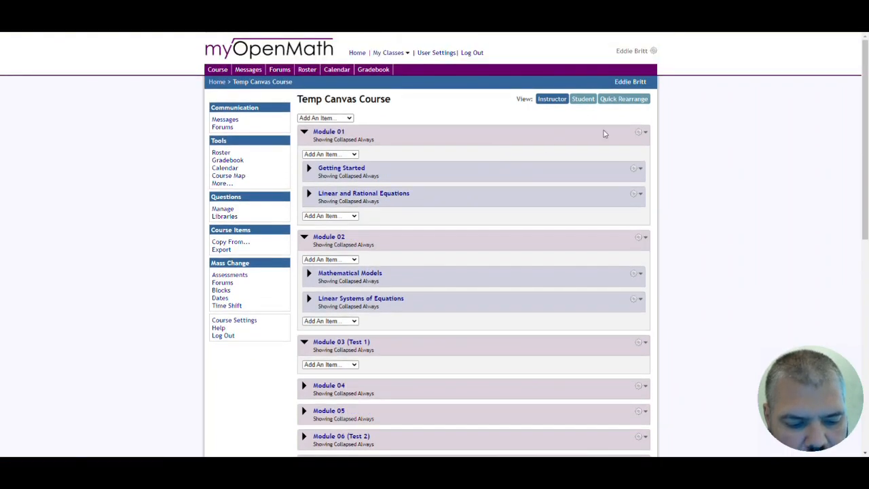
{"action": "scroll", "coordinate": [551, 236], "scroll_direction": "down", "scroll_amount": 5}
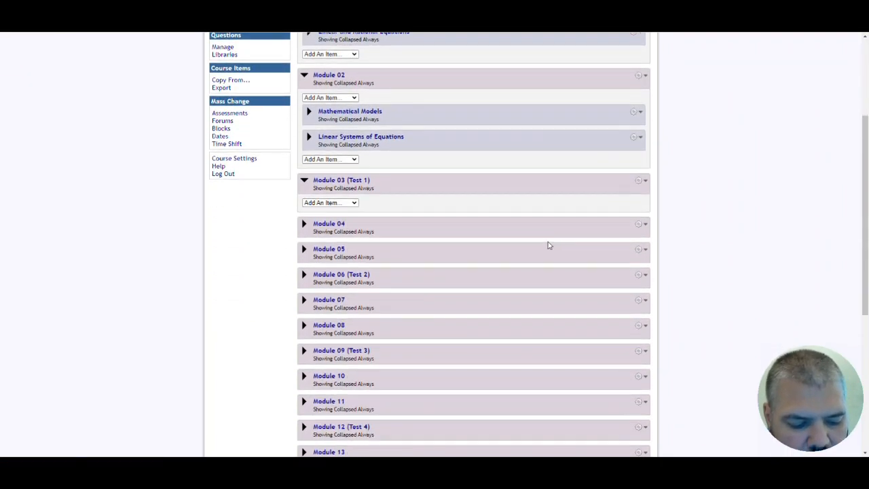
- Expand the (Overplacement Sections) block near the end of the course and examine the topics inside it
{"action": "scroll", "coordinate": [552, 237], "scroll_direction": "down", "scroll_amount": 4}
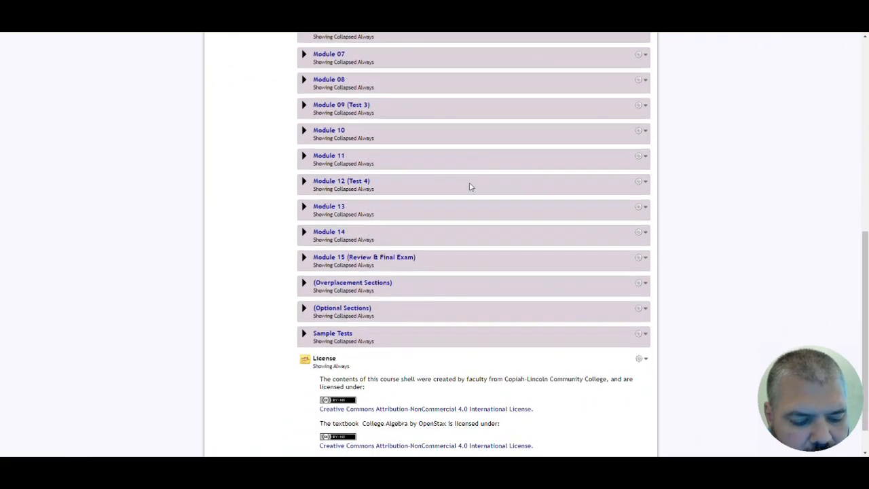
{"action": "left_click", "coordinate": [303, 284]}
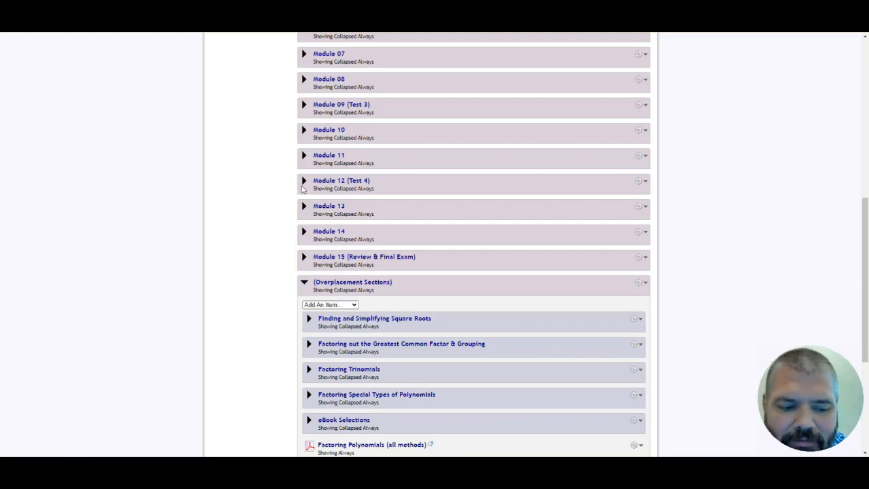
{"action": "scroll", "coordinate": [285, 185], "scroll_direction": "up", "scroll_amount": 4}
{"action": "scroll", "coordinate": [286, 185], "scroll_direction": "up", "scroll_amount": 3}
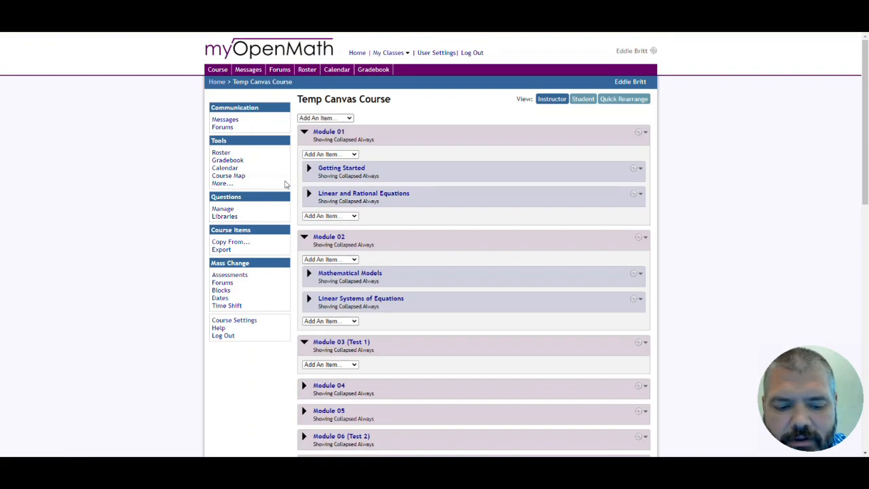
- Review the course's module list and expand the (Optional Sections) block to examine its topics
{"action": "scroll", "coordinate": [285, 185], "scroll_direction": "down", "scroll_amount": 5}
{"action": "scroll", "coordinate": [274, 153], "scroll_direction": "up", "scroll_amount": 5}
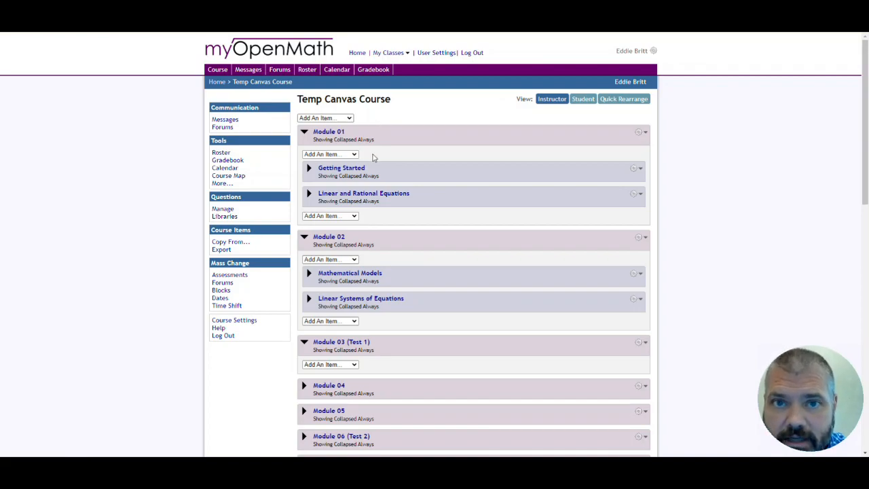
{"action": "scroll", "coordinate": [421, 154], "scroll_direction": "down", "scroll_amount": 3}
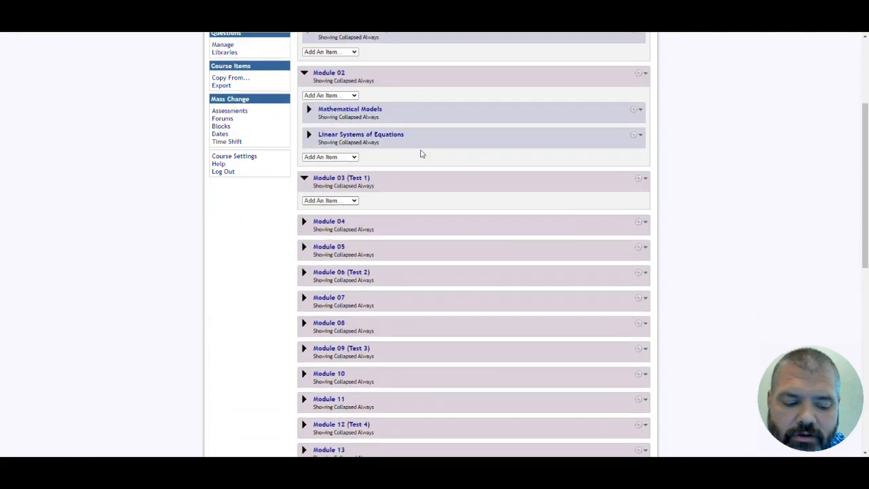
{"action": "scroll", "coordinate": [421, 154], "scroll_direction": "down", "scroll_amount": 6}
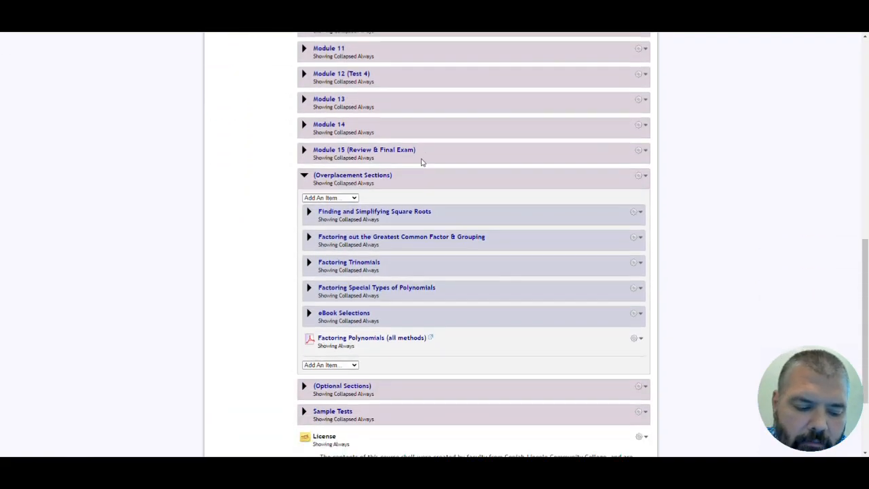
{"action": "scroll", "coordinate": [421, 162], "scroll_direction": "down", "scroll_amount": 3}
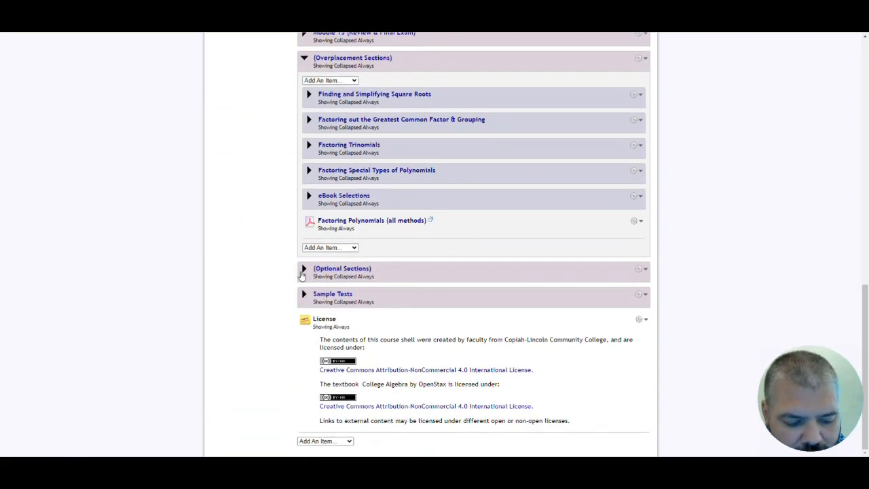
{"action": "left_click", "coordinate": [303, 270]}
{"action": "scroll", "coordinate": [391, 255], "scroll_direction": "down", "scroll_amount": 1}
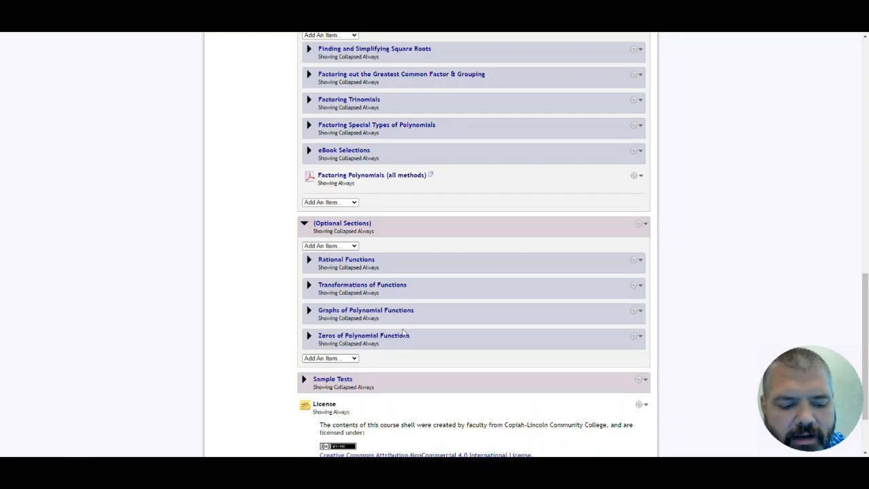
{"action": "scroll", "coordinate": [394, 246], "scroll_direction": "up", "scroll_amount": 20}
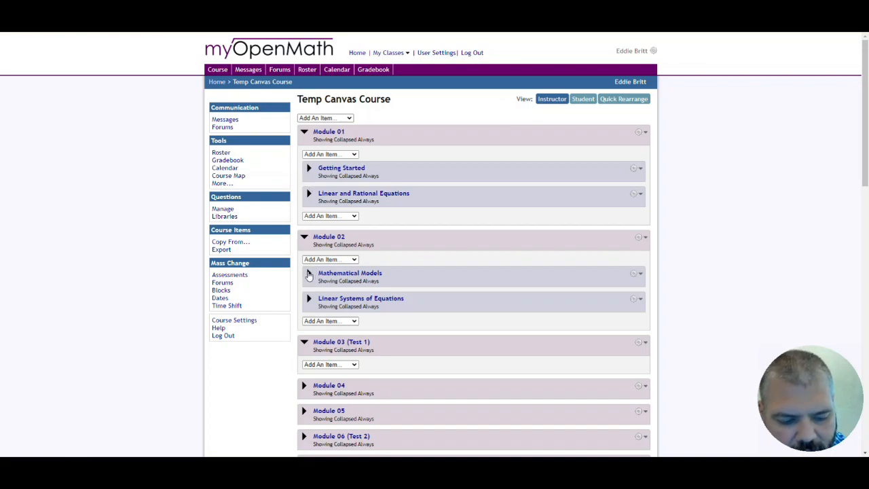
- Expand Mathematical Models in Module 02 and examine its video lesson, reading assignment, homework and eBook items
{"action": "left_click", "coordinate": [309, 273]}
{"action": "scroll", "coordinate": [367, 270], "scroll_direction": "down", "scroll_amount": 1}
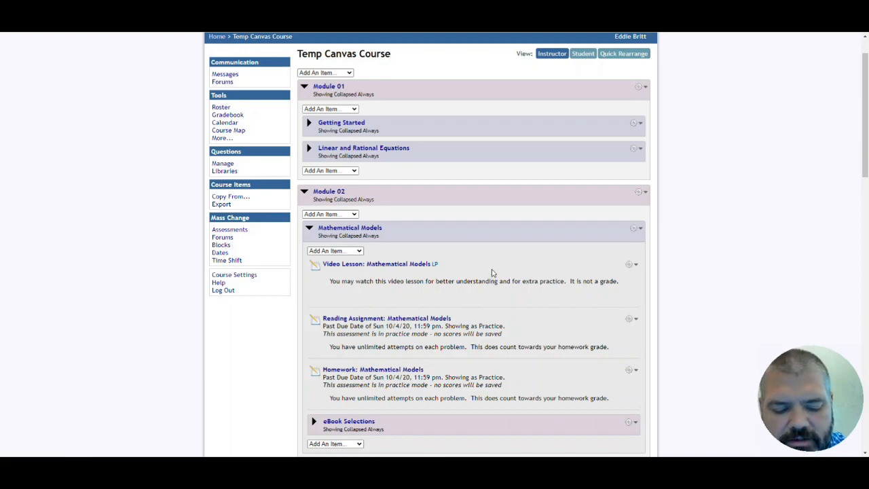
{"action": "scroll", "coordinate": [489, 278], "scroll_direction": "down", "scroll_amount": 4}
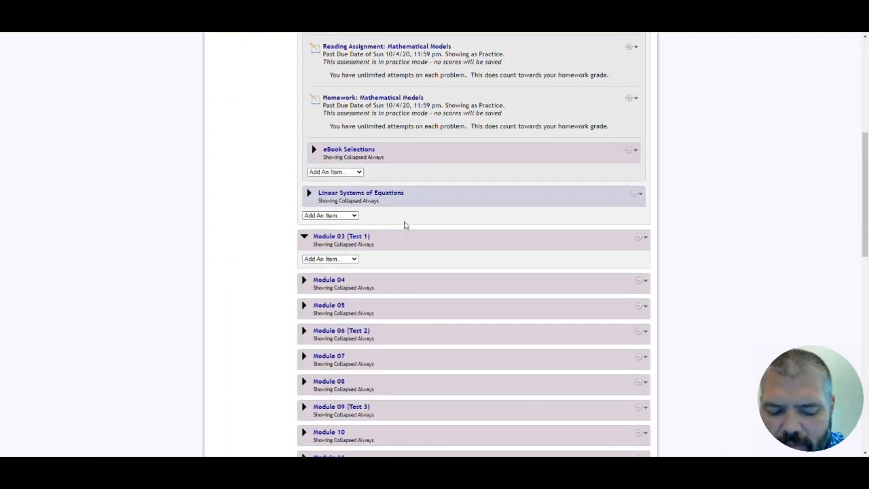
{"action": "scroll", "coordinate": [407, 227], "scroll_direction": "down", "scroll_amount": 1}
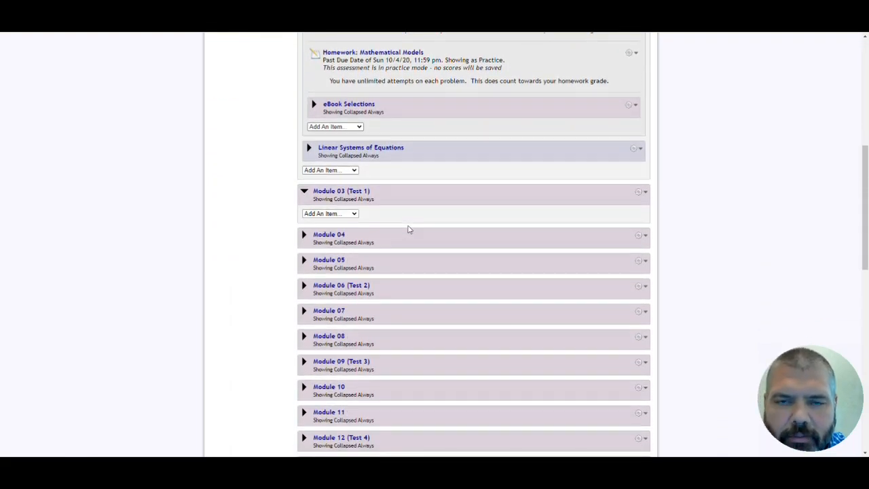
{"action": "scroll", "coordinate": [386, 280], "scroll_direction": "up", "scroll_amount": 8}
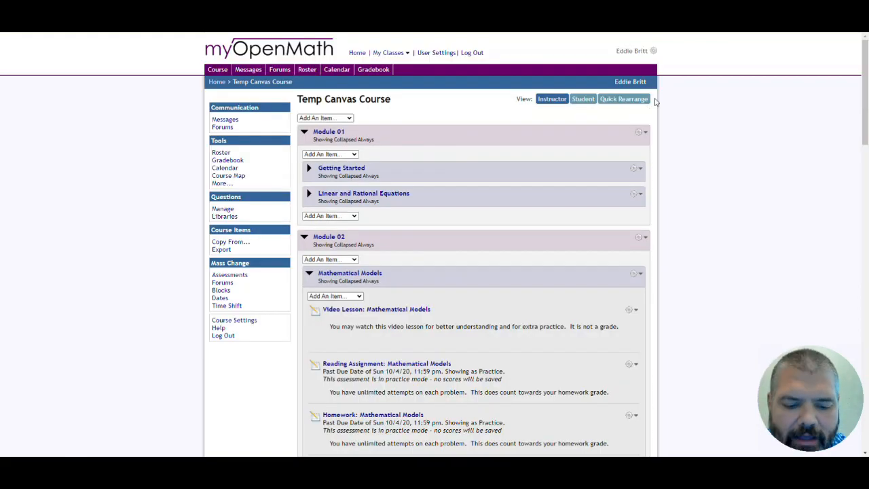
- Try rearranging the Quadratic Equations items of Module 04 in the Quick Rearrange view, and reopen Temp Canvas Course without saving
{"action": "left_click", "coordinate": [619, 100]}
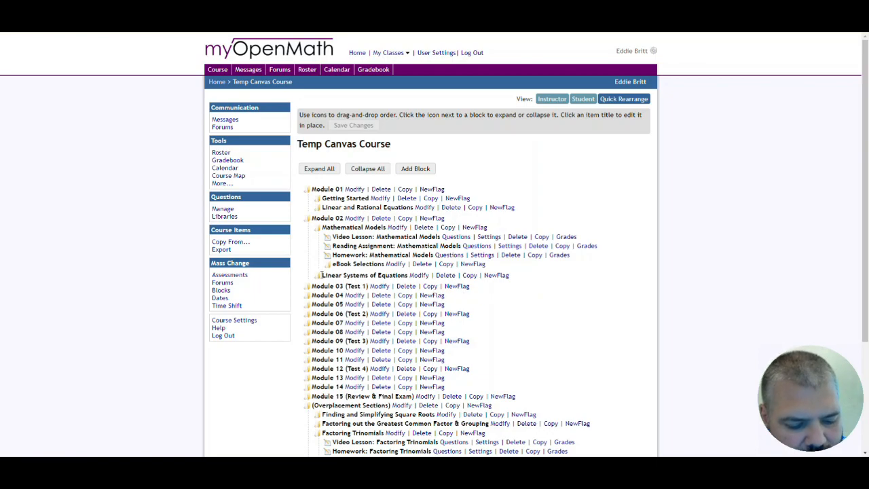
{"action": "left_click", "coordinate": [305, 296]}
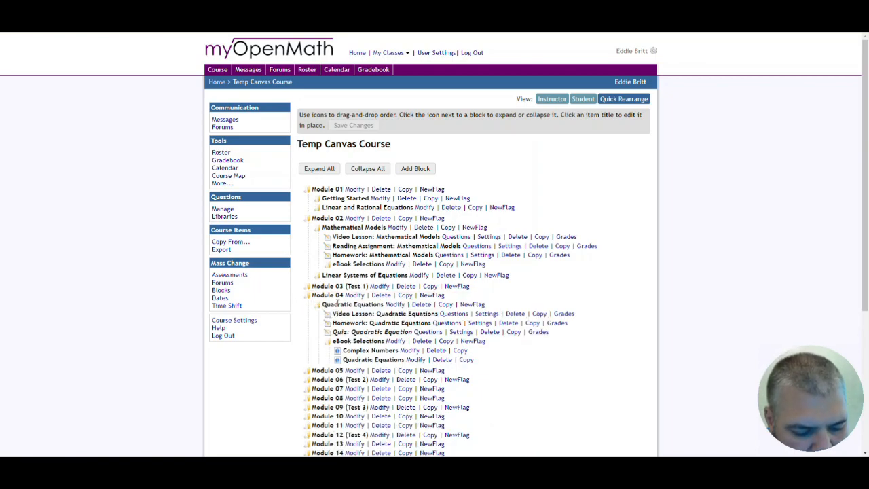
{"action": "left_click_drag", "start_coordinate": [424, 305], "coordinate": [327, 333]}
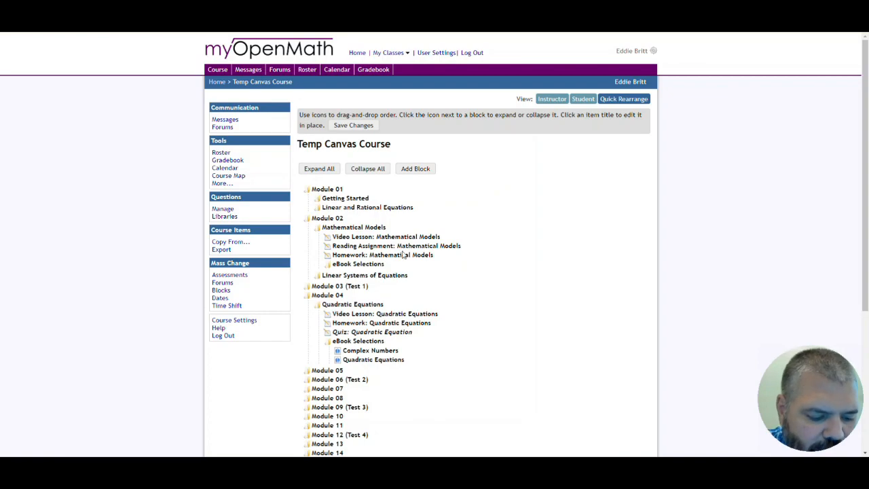
{"action": "scroll", "coordinate": [442, 295], "scroll_direction": "down", "scroll_amount": 3}
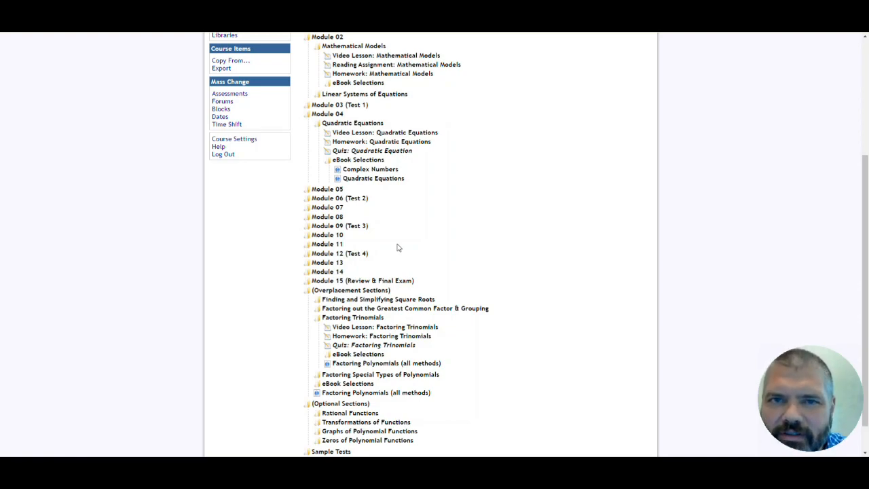
{"action": "scroll", "coordinate": [591, 185], "scroll_direction": "up", "scroll_amount": 3}
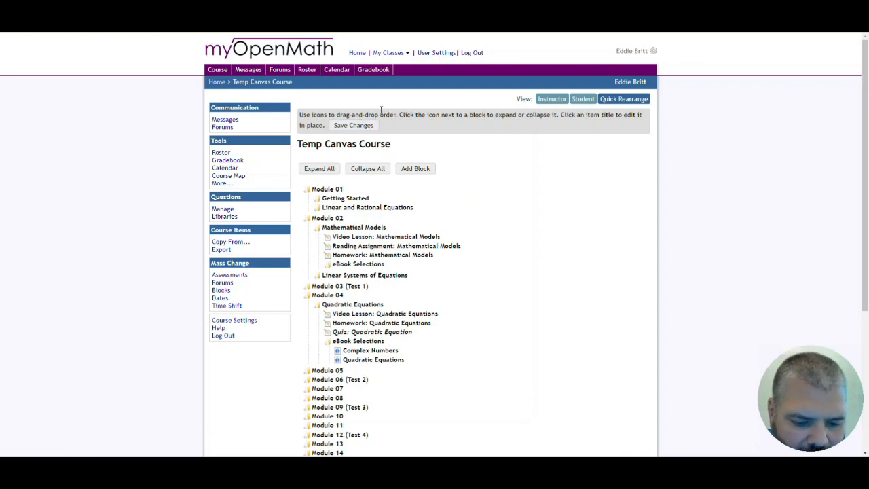
{"action": "left_click", "coordinate": [216, 83]}
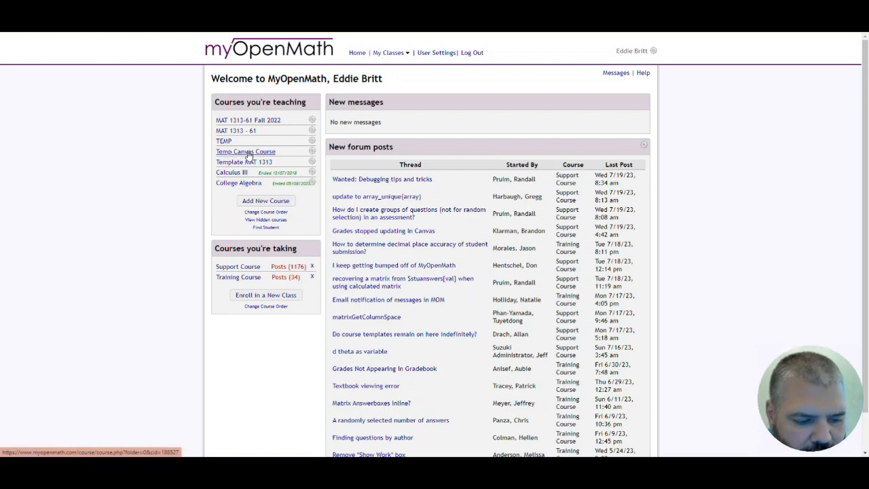
{"action": "left_click", "coordinate": [246, 152]}
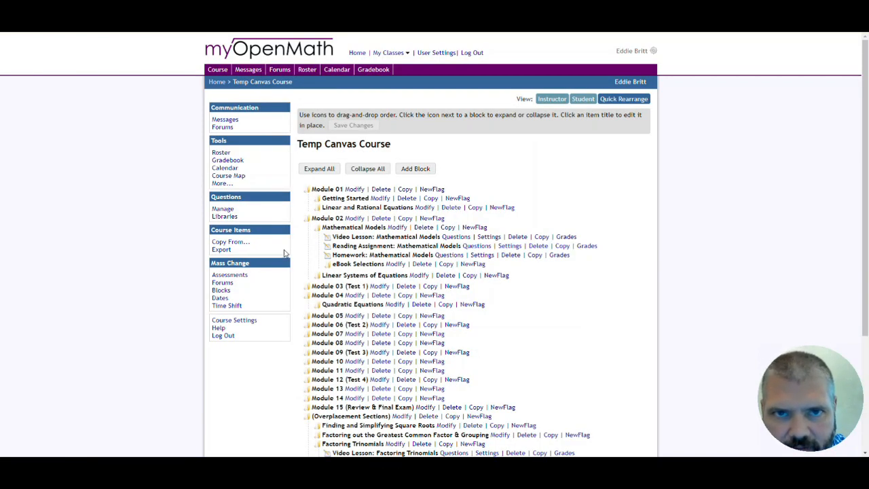
- Export the entire course for Canvas with Canvas allowed to set MyOpenMath due dates, and locate the downloaded cartridge in the Downloads folder
{"action": "left_click", "coordinate": [222, 250]}
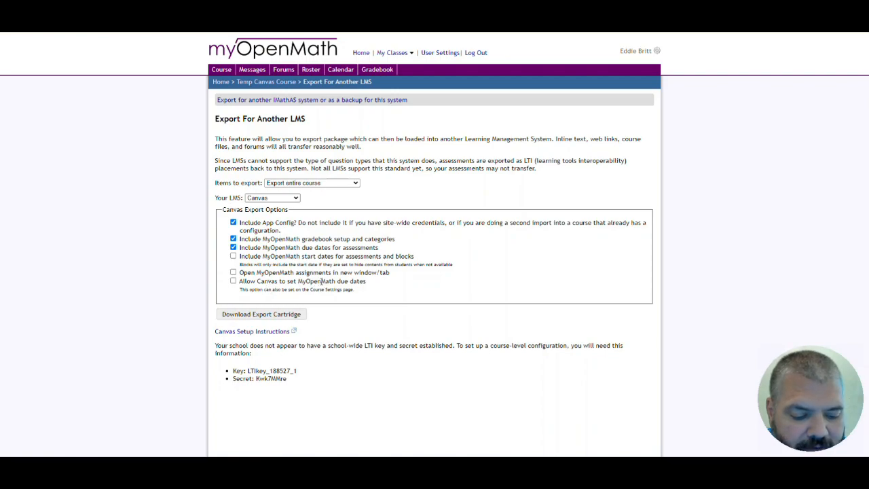
{"action": "left_click", "coordinate": [233, 281]}
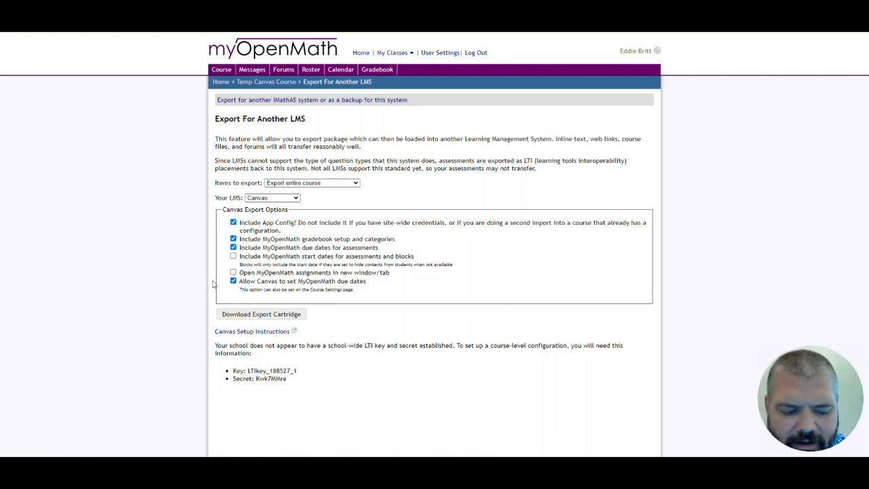
{"action": "left_click", "coordinate": [278, 314]}
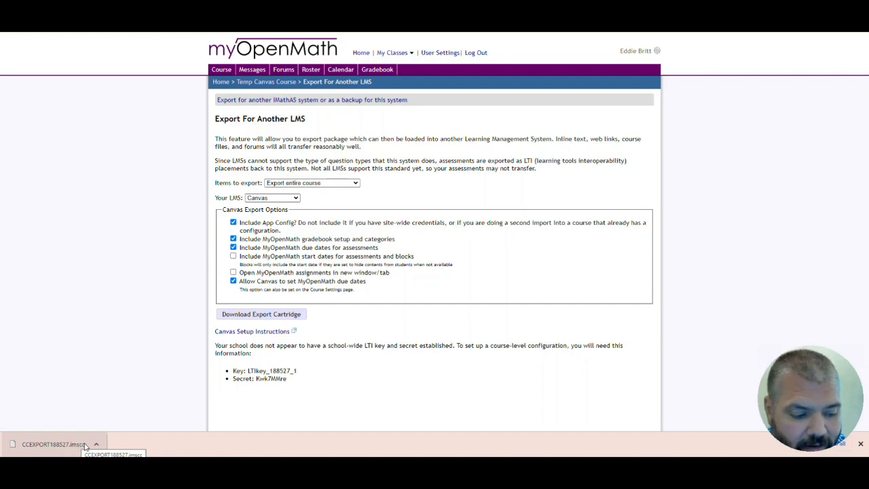
{"action": "left_click_drag", "start_coordinate": [419, 32], "coordinate": [418, 207]}
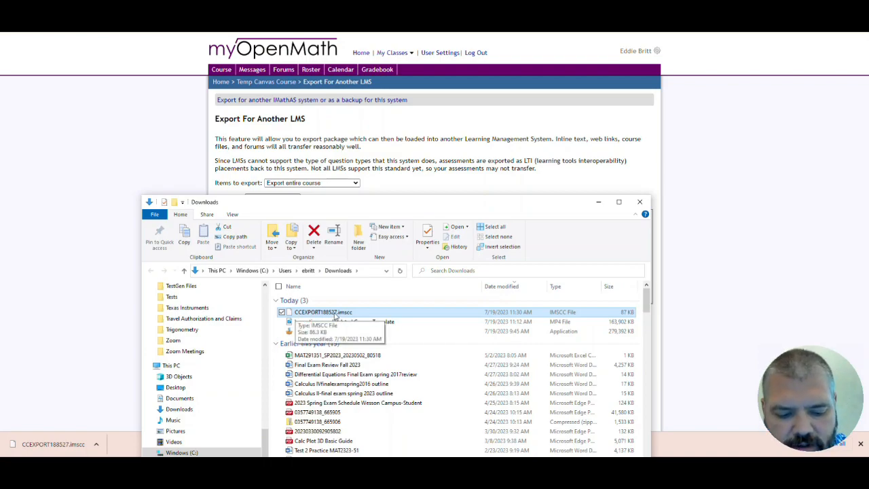
{"action": "left_click", "coordinate": [598, 202]}
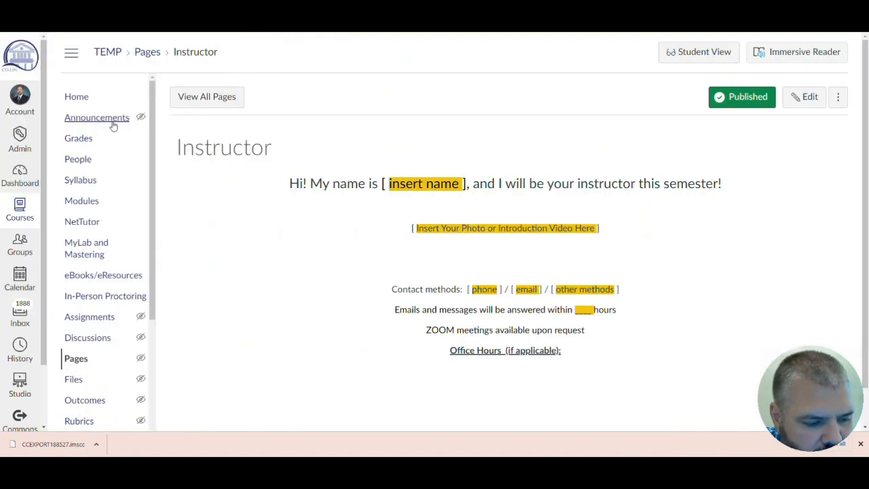
- Switch to the TEMP course in Canvas and start importing existing content with Canvas Course Export Package as the content type
{"action": "left_click", "coordinate": [77, 99]}
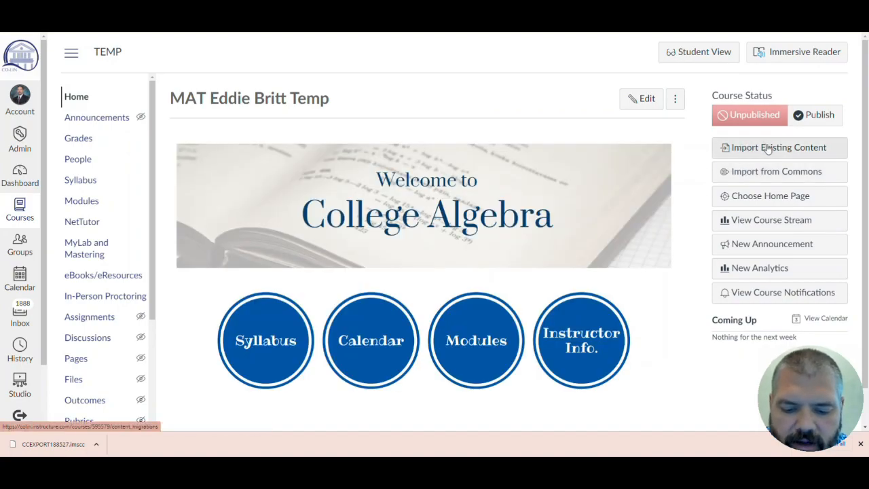
{"action": "left_click", "coordinate": [769, 148]}
{"action": "left_click", "coordinate": [347, 128]}
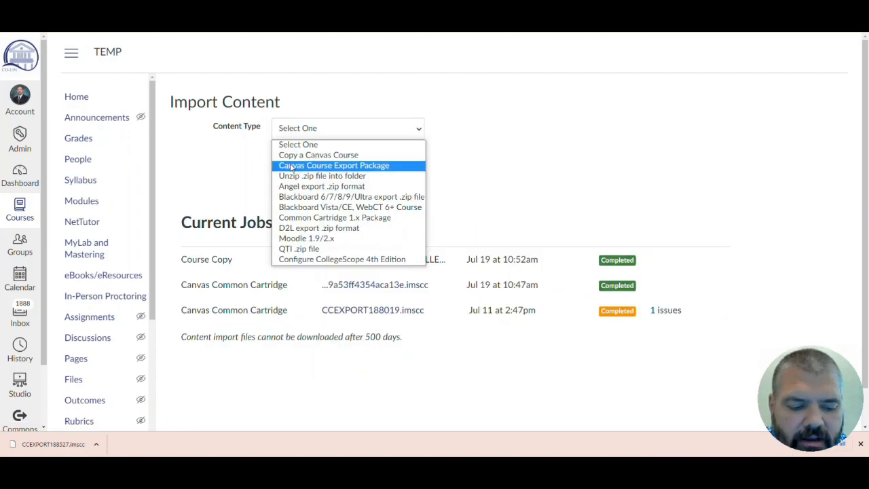
{"action": "left_click", "coordinate": [342, 167]}
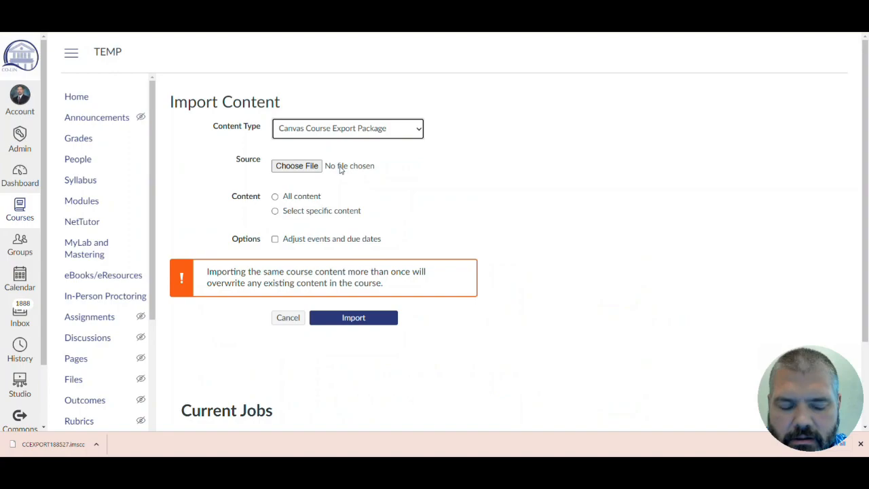
- Choose CCEXPORT188527.imscc from Downloads as the source and import all of its content
{"action": "left_click", "coordinate": [307, 169]}
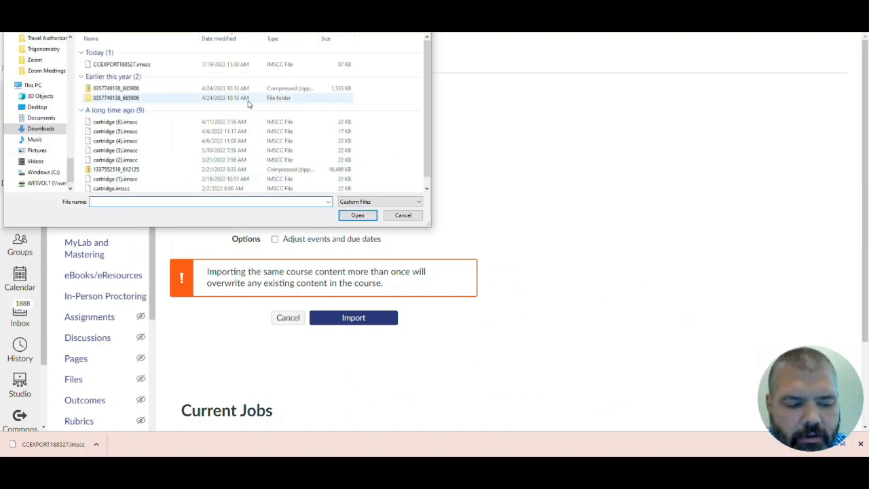
{"action": "left_click", "coordinate": [149, 65]}
{"action": "left_click_drag", "start_coordinate": [212, 2], "coordinate": [380, 190]}
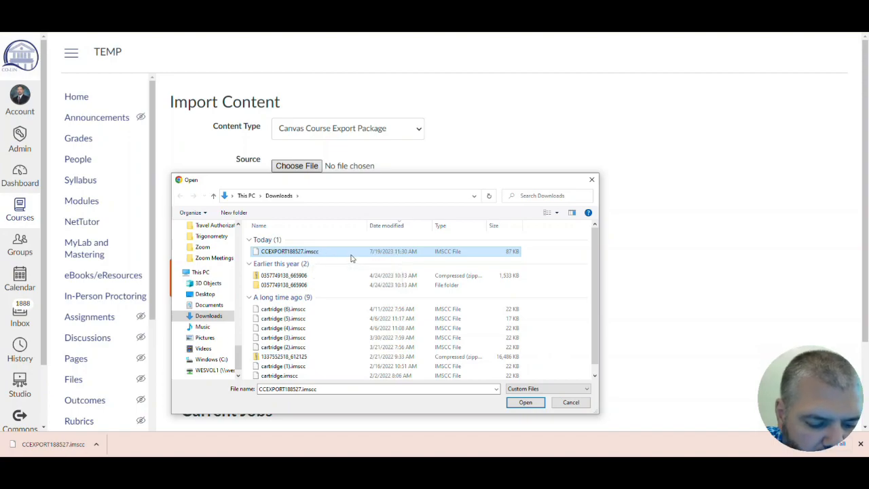
{"action": "left_click", "coordinate": [524, 402]}
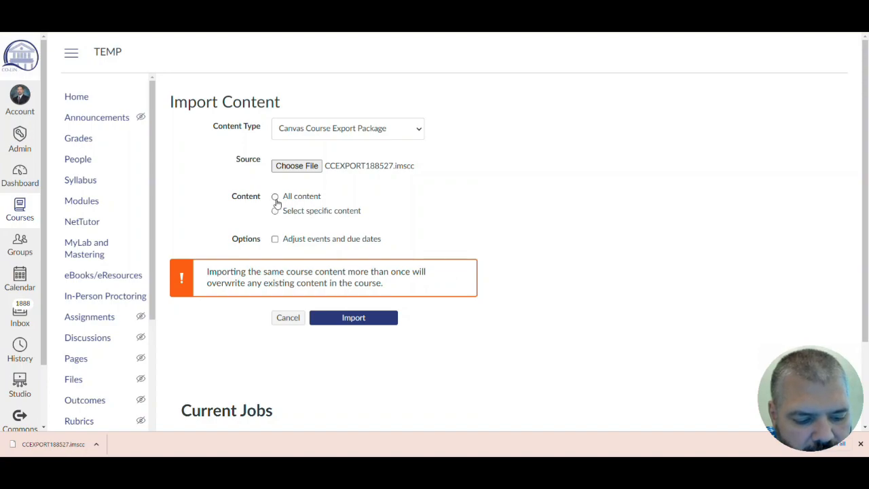
{"action": "left_click", "coordinate": [275, 197]}
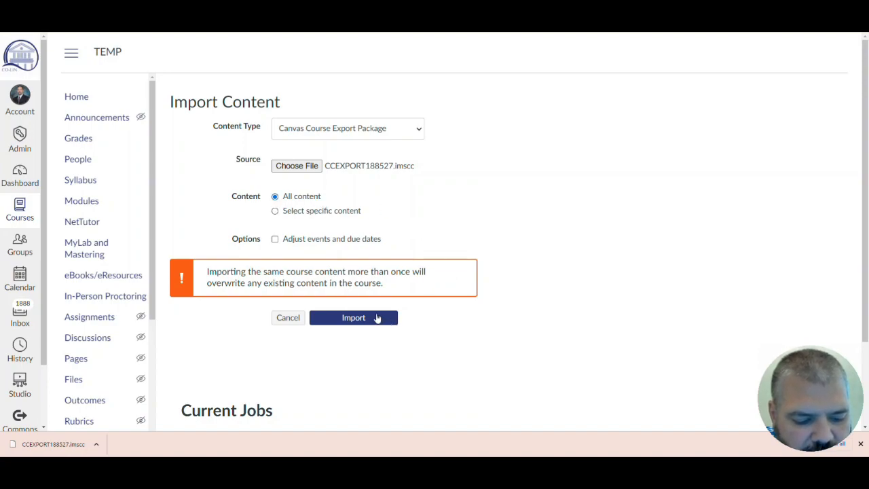
{"action": "left_click", "coordinate": [375, 318]}
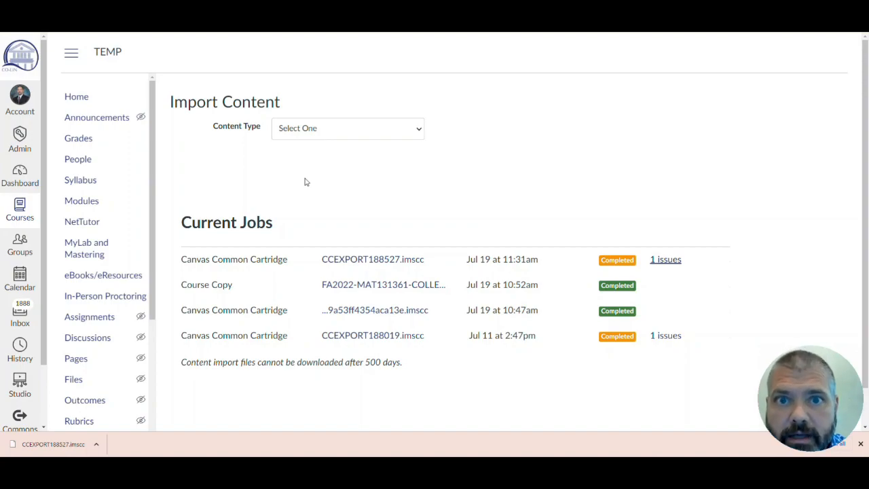
- Open the TEMP course's external app configurations in its settings and start editing the MyOpenMath app
{"action": "scroll", "coordinate": [109, 306], "scroll_direction": "down", "scroll_amount": 4}
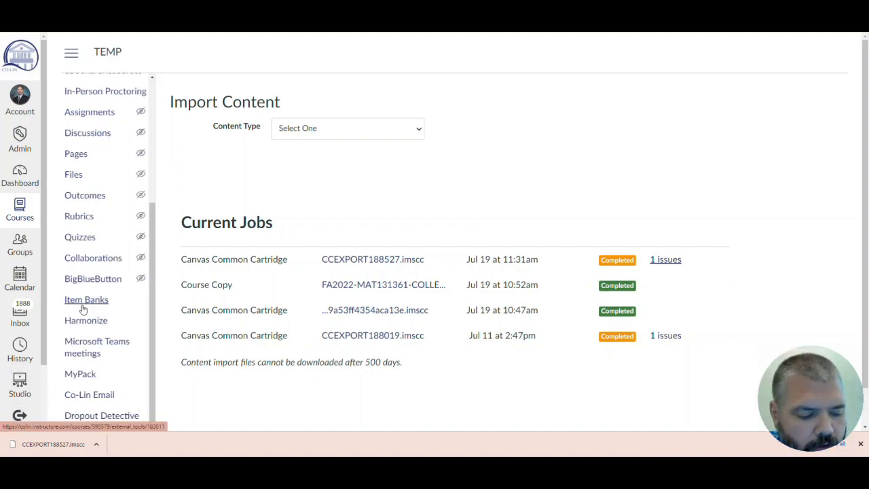
{"action": "left_click", "coordinate": [86, 422]}
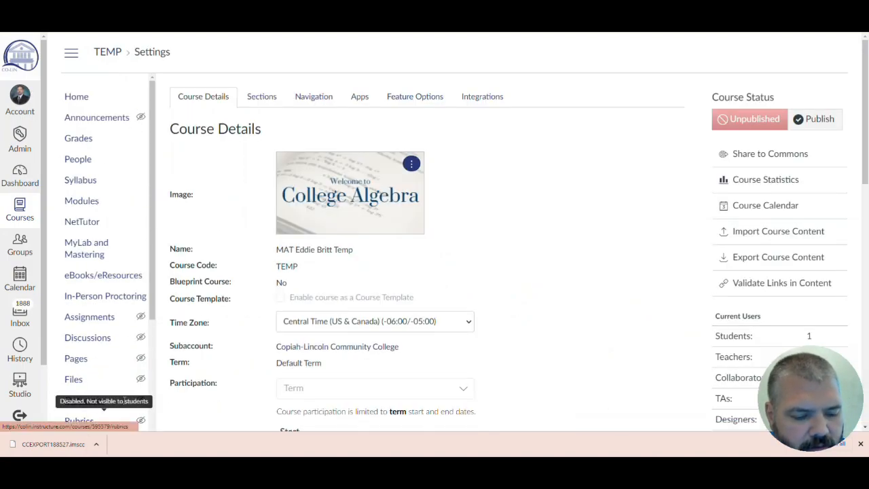
{"action": "left_click", "coordinate": [363, 99]}
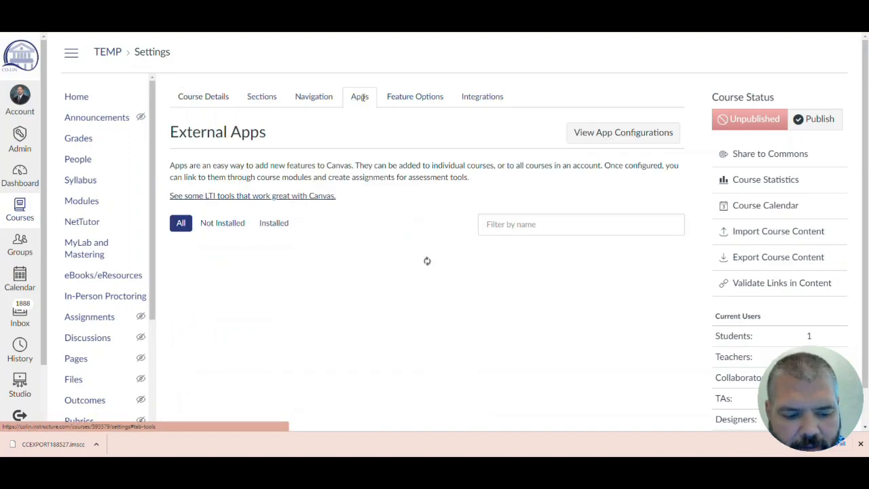
{"action": "left_click", "coordinate": [586, 134]}
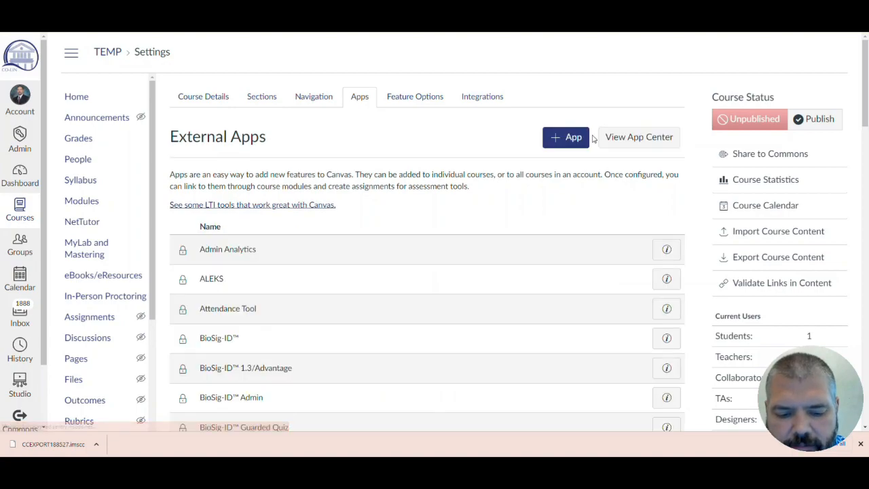
{"action": "scroll", "coordinate": [513, 228], "scroll_direction": "down", "scroll_amount": 8}
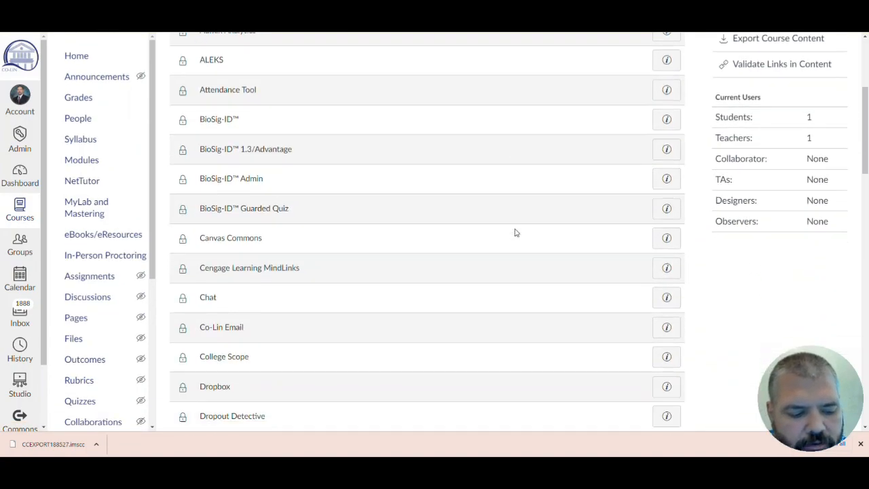
{"action": "scroll", "coordinate": [515, 231], "scroll_direction": "down", "scroll_amount": 5}
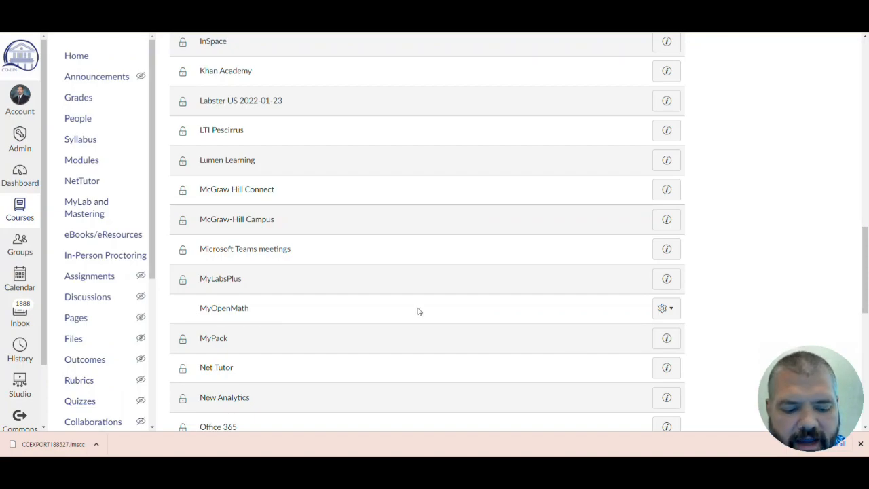
{"action": "left_click", "coordinate": [664, 310]}
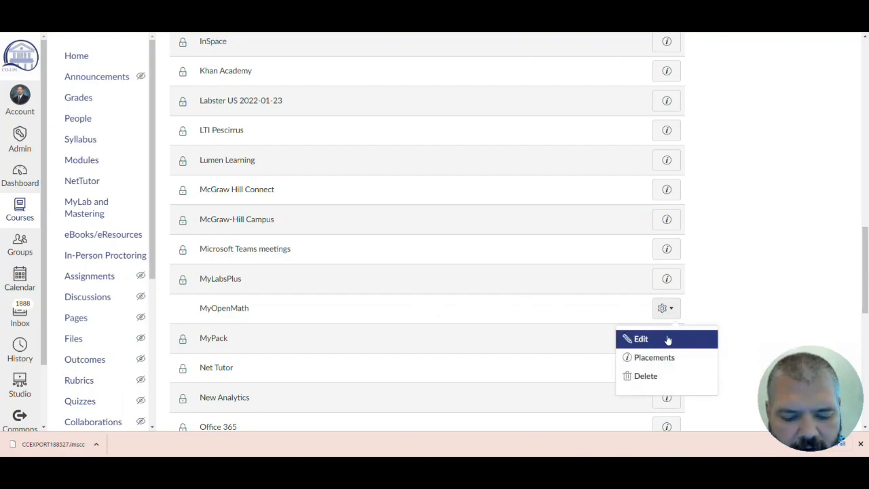
{"action": "left_click", "coordinate": [666, 337]}
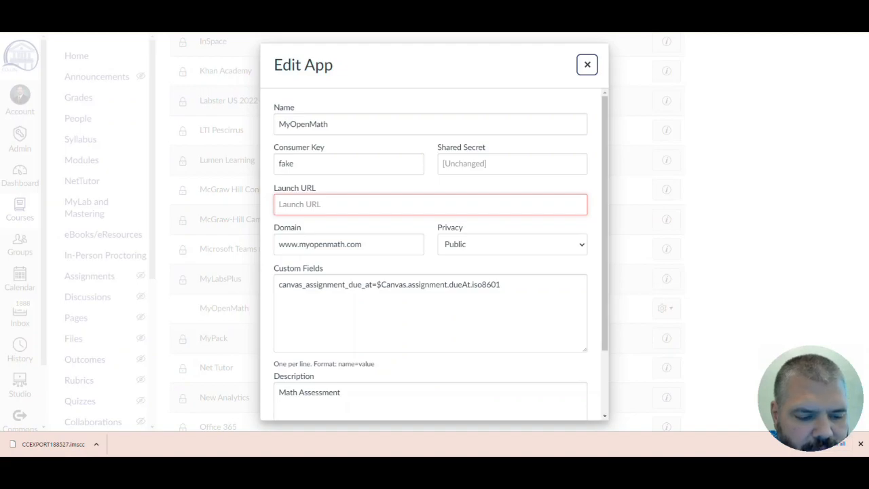
- Switch to MyOpenMath and show the LMS Integration (LTI) section in Temp Canvas Course's settings
{"action": "left_click", "coordinate": [346, 17]}
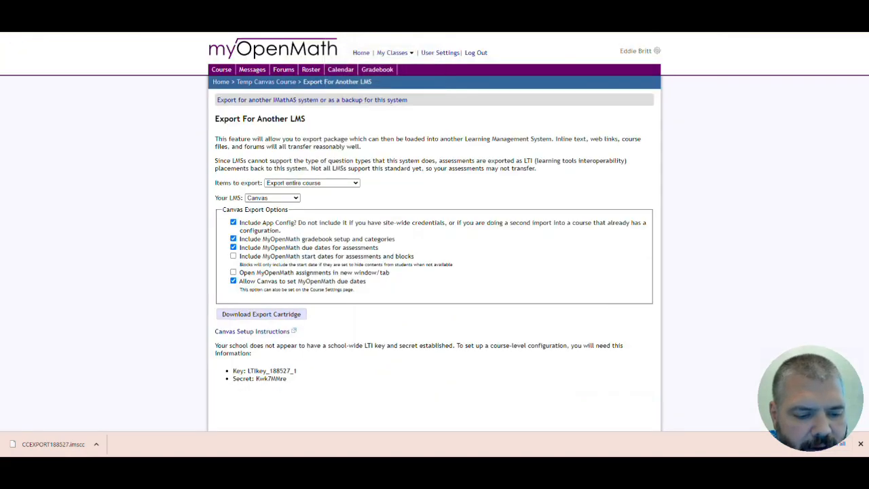
{"action": "left_click", "coordinate": [221, 82]}
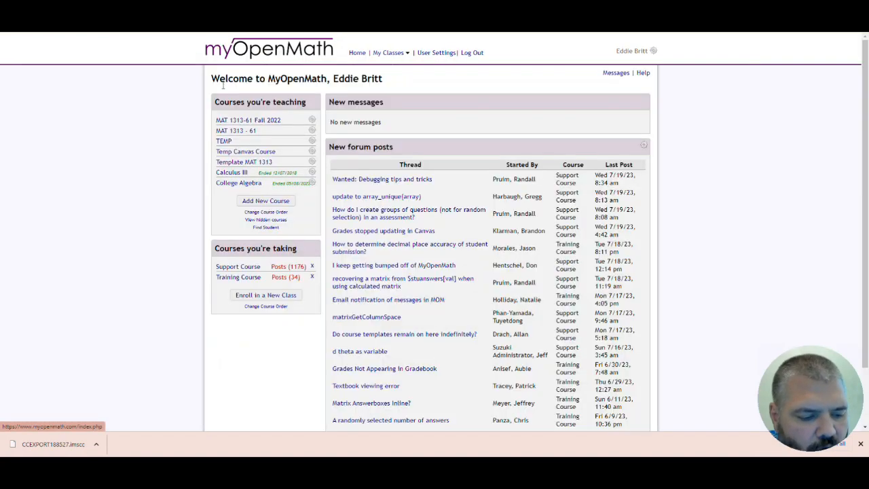
{"action": "left_click", "coordinate": [247, 152]}
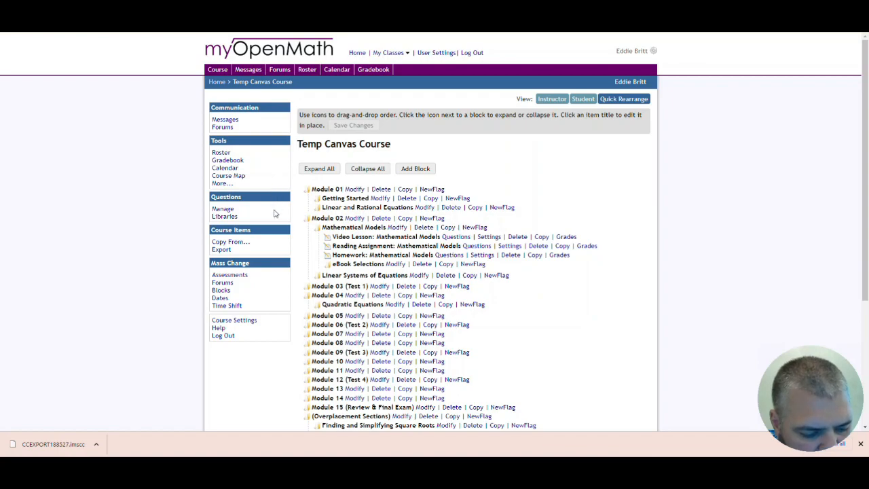
{"action": "left_click", "coordinate": [243, 320]}
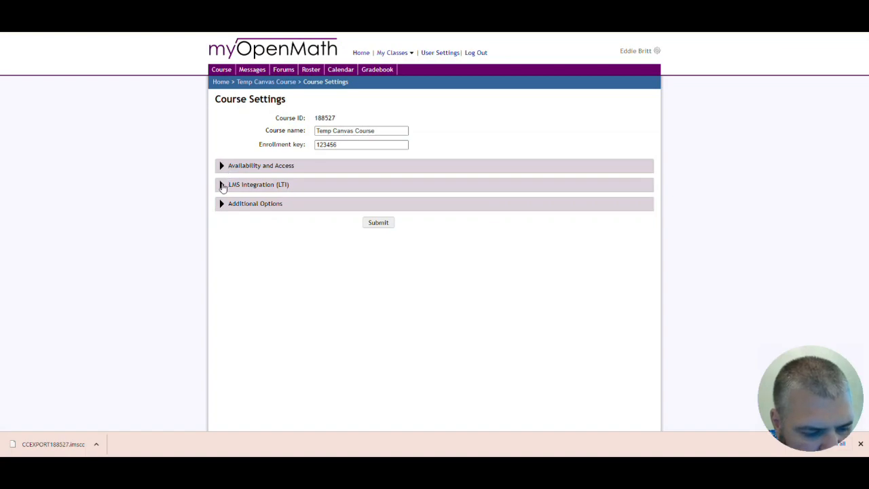
{"action": "left_click", "coordinate": [222, 185]}
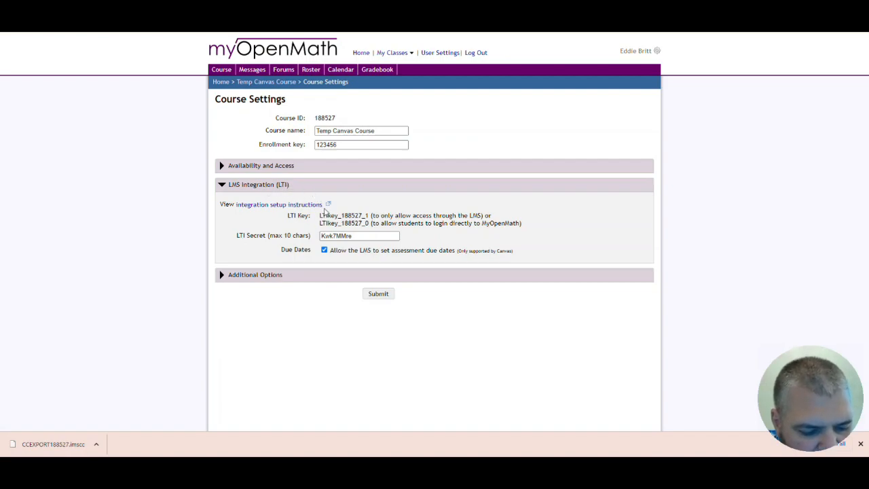
- Copy the LTI key that only allows access through the LMS and paste it as the MyOpenMath app's Consumer Key in Canvas
{"action": "left_click_drag", "start_coordinate": [320, 215], "coordinate": [368, 216]}
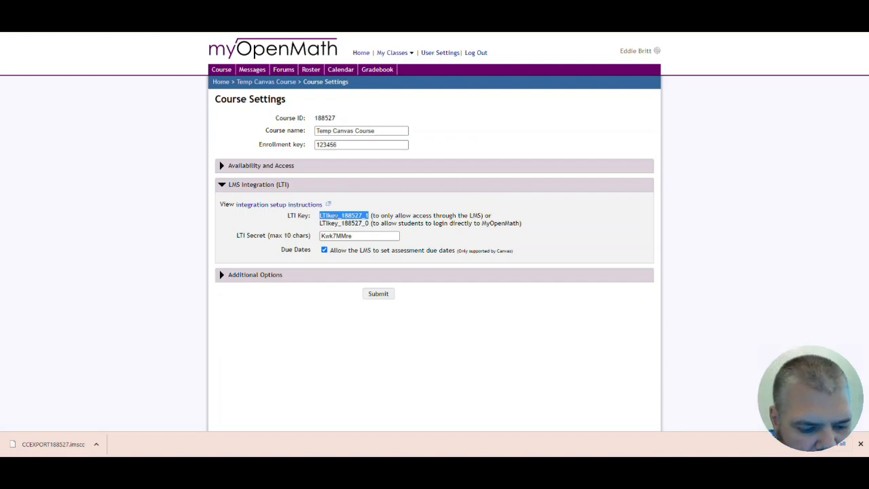
{"action": "right_click", "coordinate": [347, 217]}
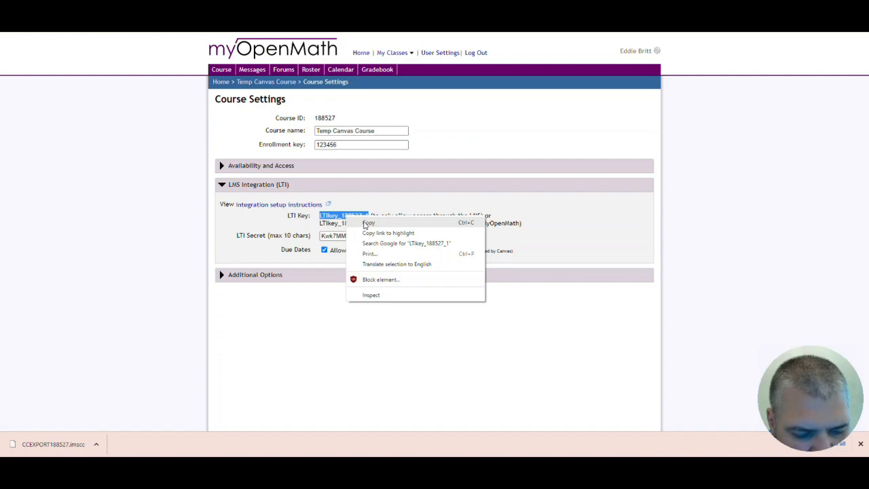
{"action": "left_click", "coordinate": [367, 222]}
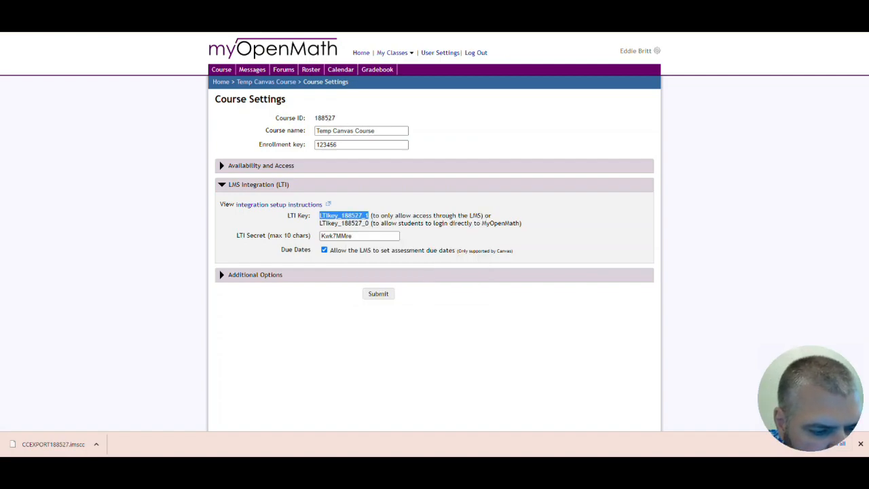
{"action": "key", "text": "ctrl+Tab"}
{"action": "left_click", "coordinate": [314, 161]}
{"action": "type", "text": "fa"}
{"action": "key", "text": "BackSpace"}
{"action": "key", "text": "BackSpace"}
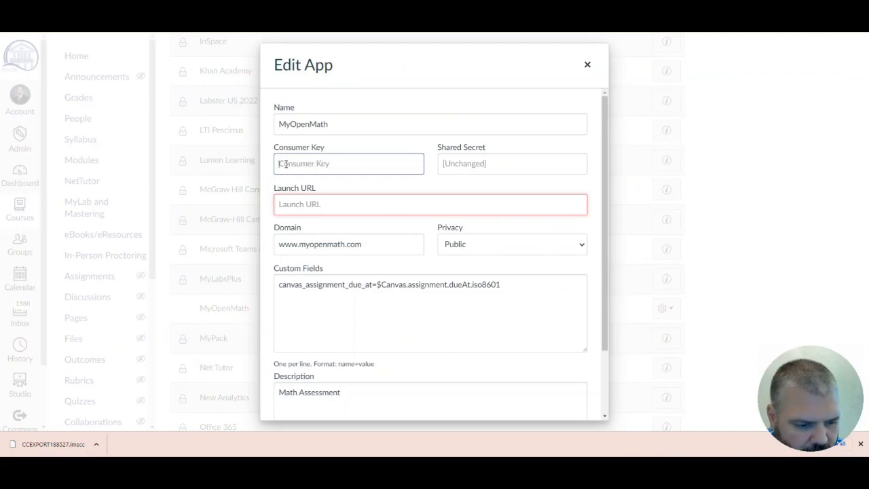
{"action": "right_click", "coordinate": [286, 163]}
{"action": "left_click", "coordinate": [320, 233]}
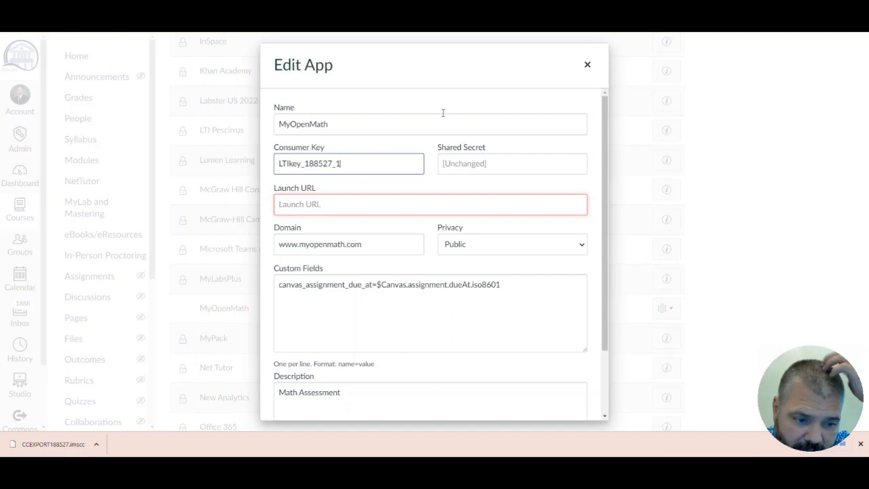
- Copy the LTI secret from MyOpenMath into the Canvas app's Shared Secret and submit the app changes
{"action": "key", "text": "ctrl+shift+Tab"}
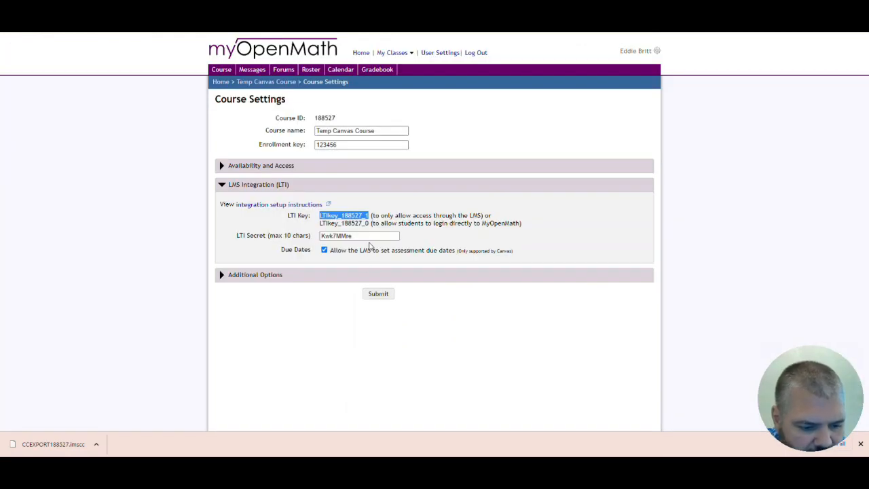
{"action": "left_click_drag", "start_coordinate": [354, 236], "coordinate": [322, 241]}
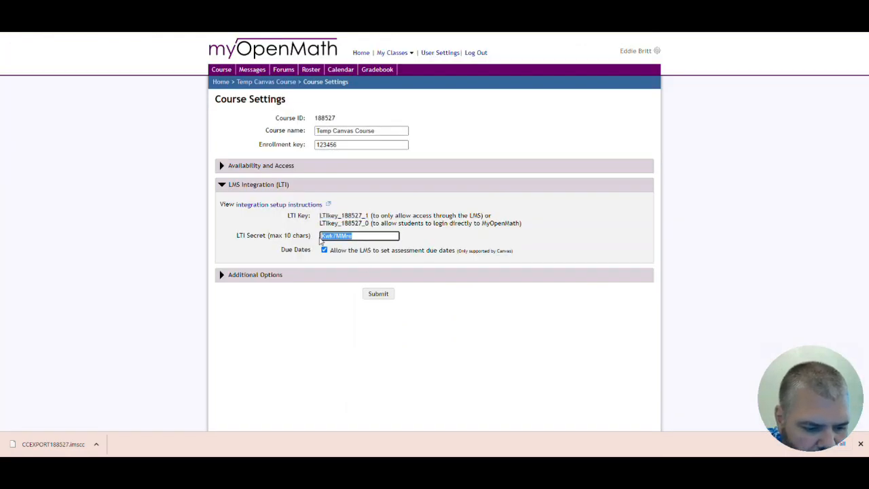
{"action": "right_click", "coordinate": [327, 237]}
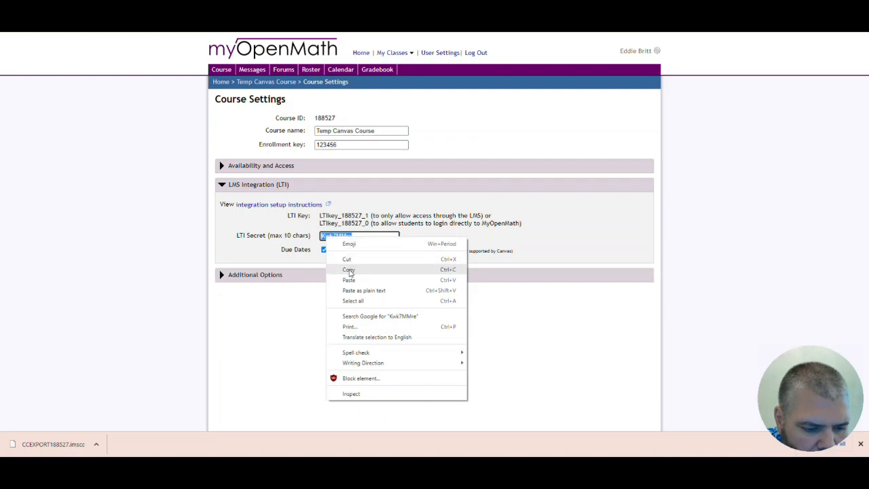
{"action": "left_click", "coordinate": [351, 271]}
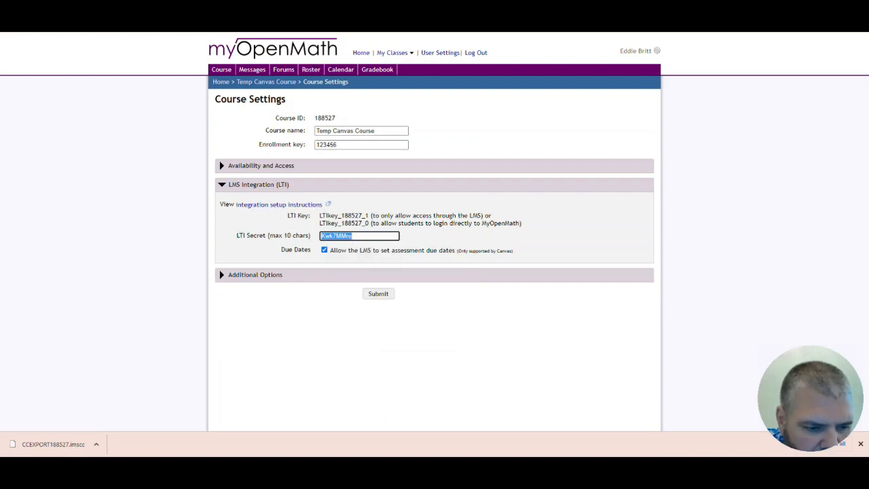
{"action": "key", "text": "ctrl+shift+Tab"}
{"action": "left_click", "coordinate": [453, 163]}
{"action": "right_click", "coordinate": [445, 167]}
{"action": "left_click", "coordinate": [466, 234]}
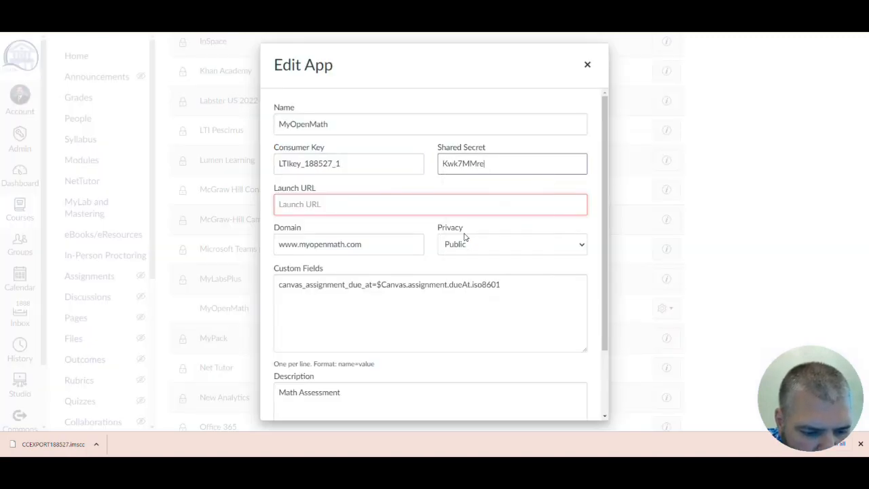
{"action": "scroll", "coordinate": [567, 275], "scroll_direction": "down", "scroll_amount": 2}
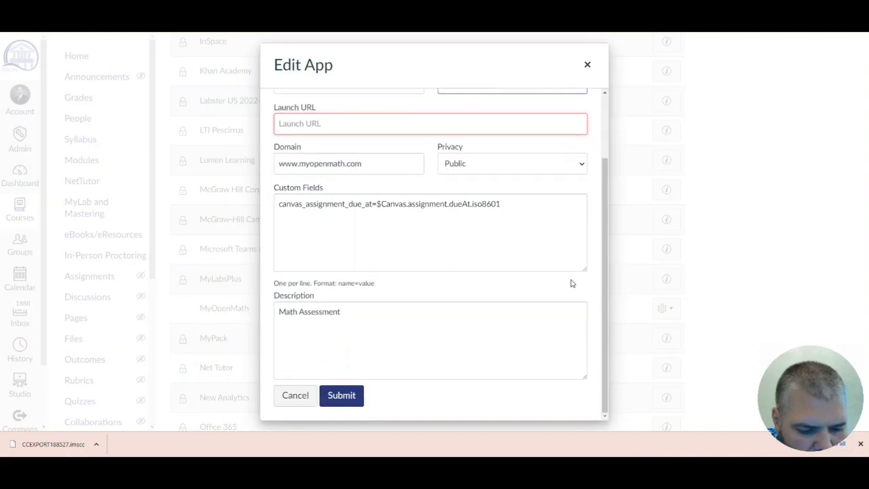
{"action": "left_click", "coordinate": [341, 395]}
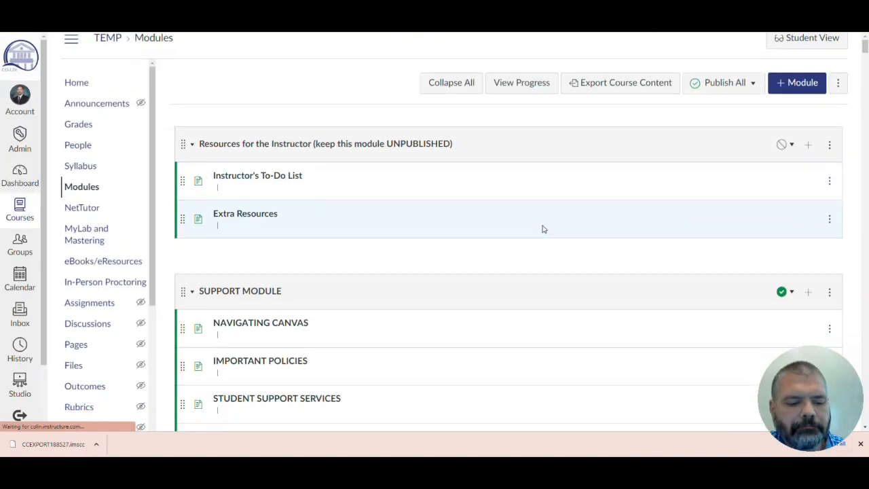
- Examine the TEMP course's modules, comparing the existing lesson modules with the imported MyOpenMath modules
{"action": "scroll", "coordinate": [543, 228], "scroll_direction": "down", "scroll_amount": 10}
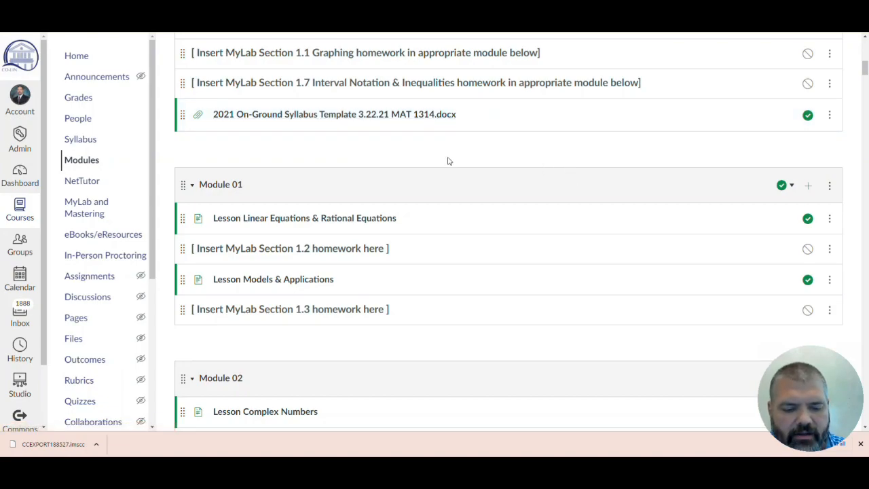
{"action": "scroll", "coordinate": [516, 152], "scroll_direction": "down", "scroll_amount": 2}
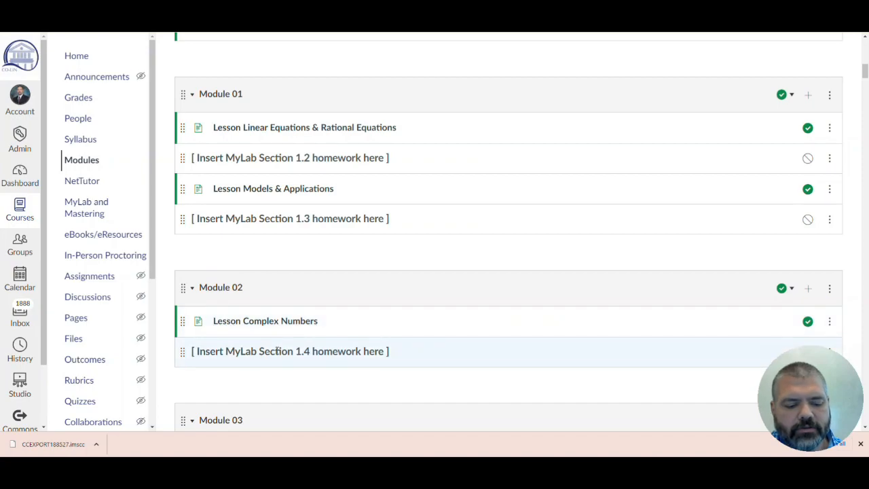
{"action": "scroll", "coordinate": [513, 264], "scroll_direction": "down", "scroll_amount": 5}
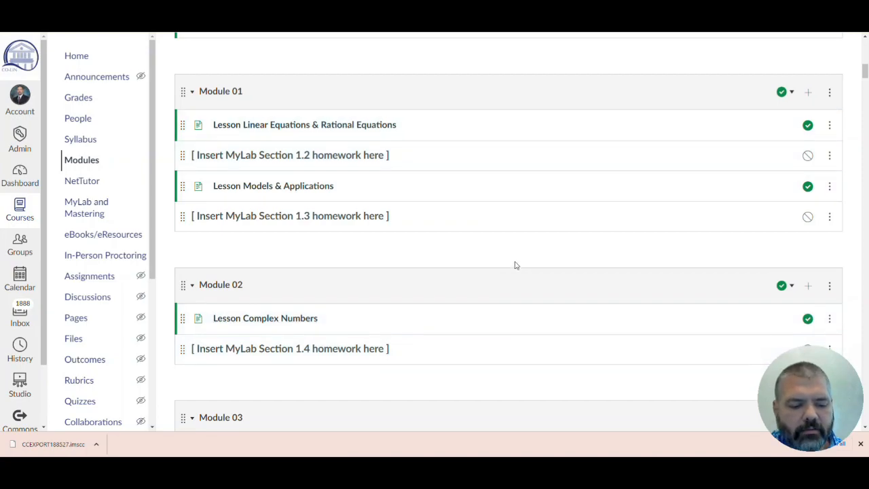
{"action": "scroll", "coordinate": [475, 254], "scroll_direction": "down", "scroll_amount": 18}
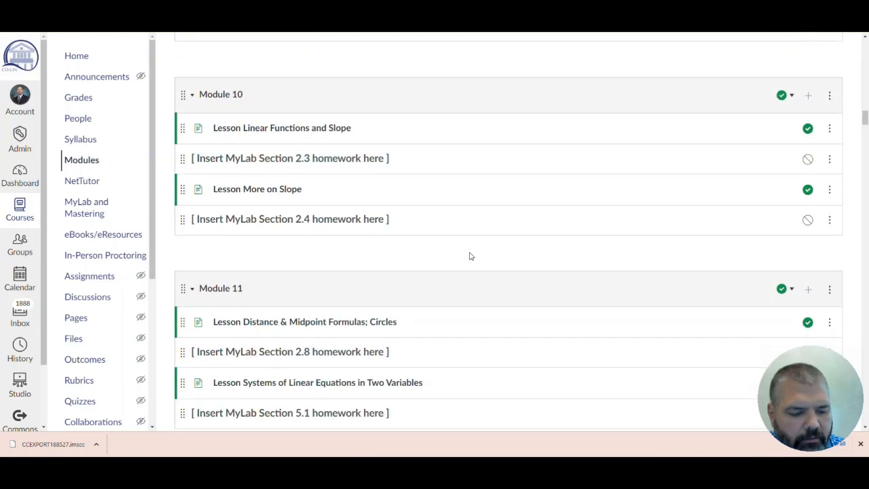
{"action": "scroll", "coordinate": [470, 256], "scroll_direction": "down", "scroll_amount": 11}
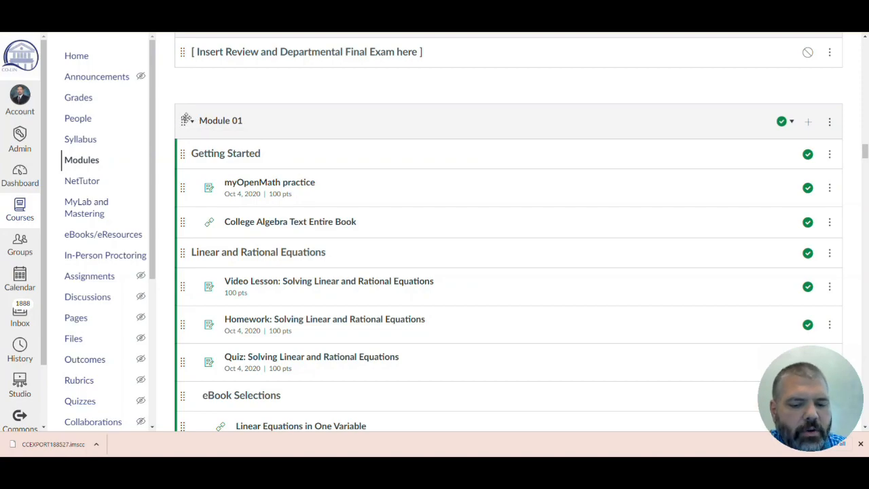
{"action": "scroll", "coordinate": [194, 117], "scroll_direction": "up", "scroll_amount": 15}
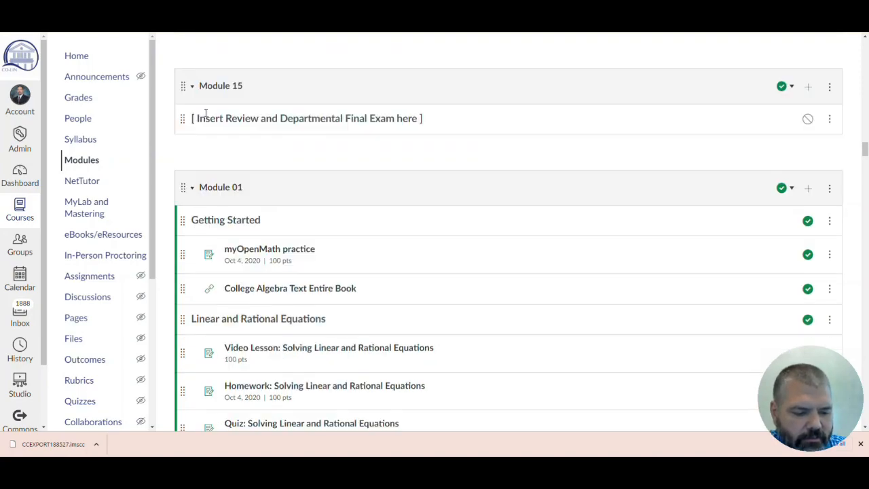
{"action": "scroll", "coordinate": [272, 128], "scroll_direction": "up", "scroll_amount": 20}
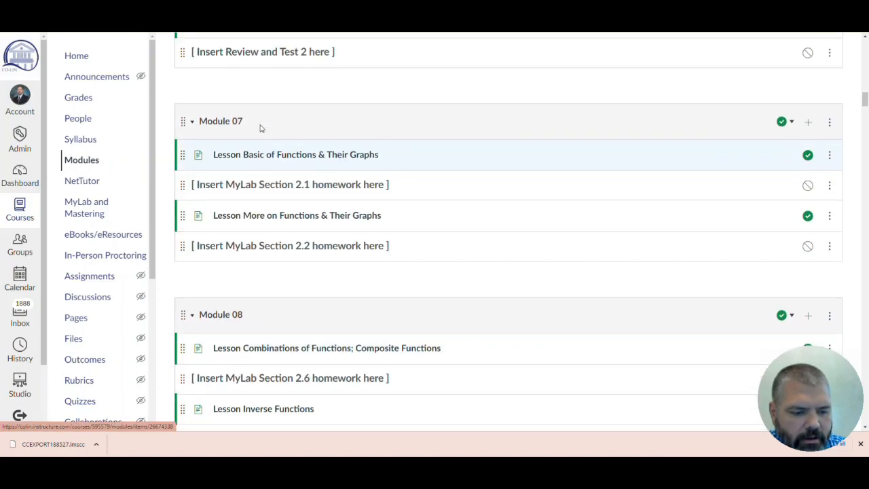
{"action": "scroll", "coordinate": [262, 129], "scroll_direction": "up", "scroll_amount": 5}
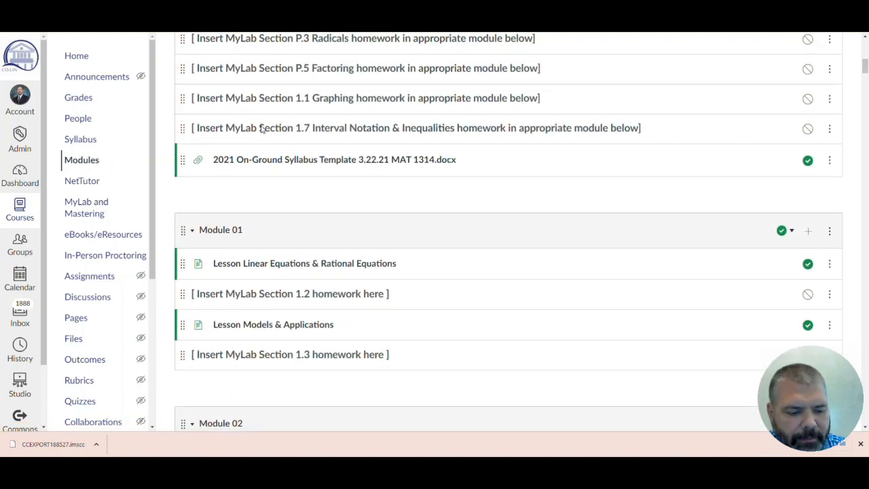
- Collapse the original Module 01 that holds the lesson pages and MyLab homework placeholders
{"action": "scroll", "coordinate": [543, 136], "scroll_direction": "down", "scroll_amount": 1}
{"action": "left_click", "coordinate": [782, 141]}
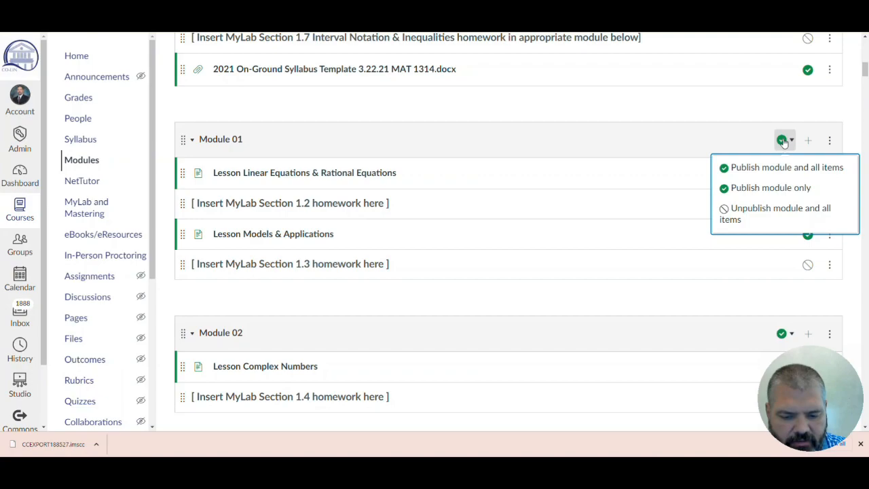
{"action": "left_click", "coordinate": [722, 142]}
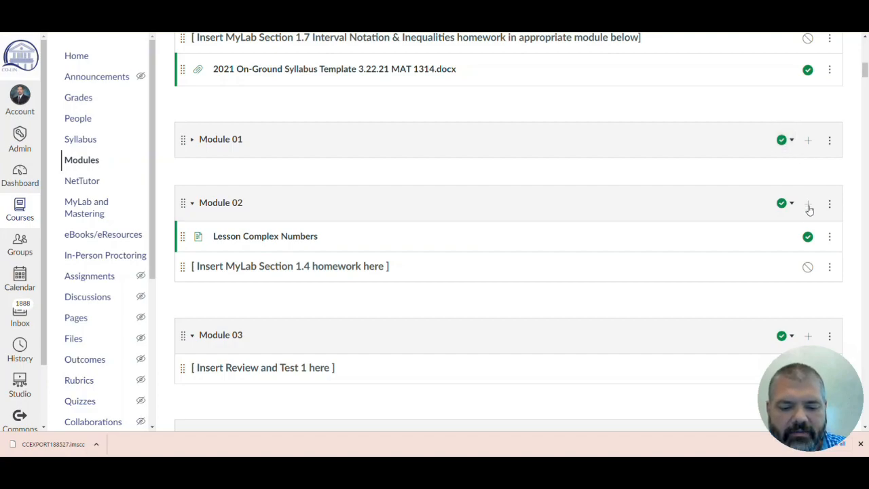
- Unpublish the original Module 01 and Module 02 together with all their items
{"action": "left_click", "coordinate": [787, 140]}
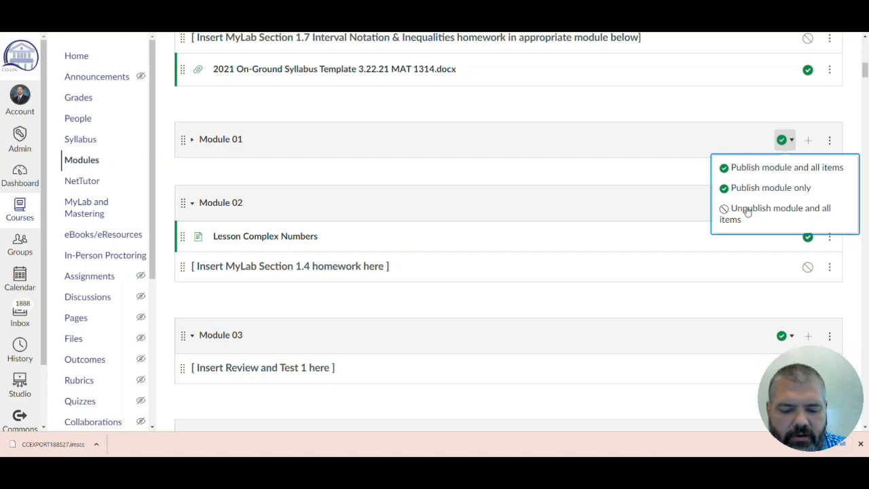
{"action": "left_click", "coordinate": [724, 214]}
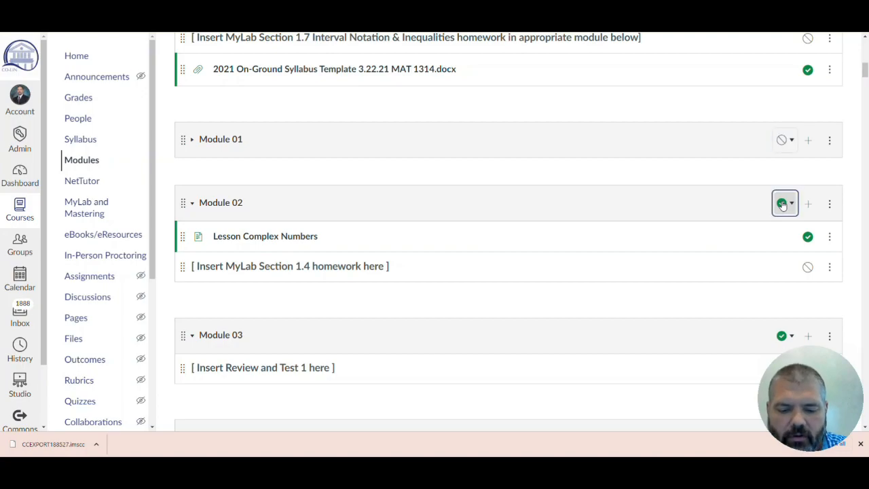
{"action": "left_click", "coordinate": [783, 204]}
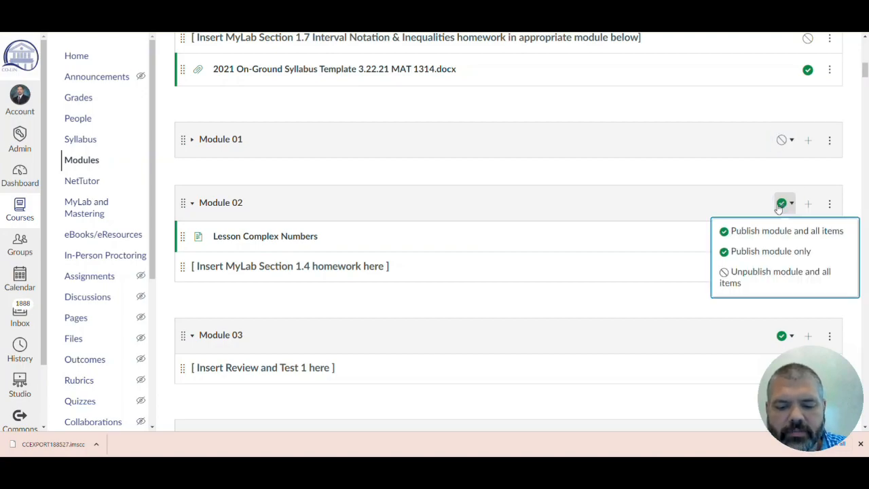
{"action": "left_click", "coordinate": [765, 275]}
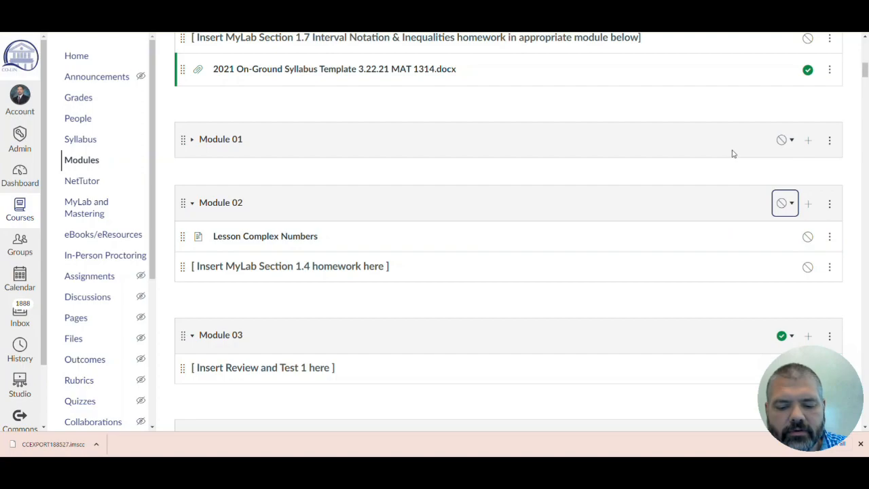
- Open the College Algebra Text Entire Book link in the imported Module 01 and skim its Introduction to Prerequisites page
{"action": "scroll", "coordinate": [731, 153], "scroll_direction": "down", "scroll_amount": 2}
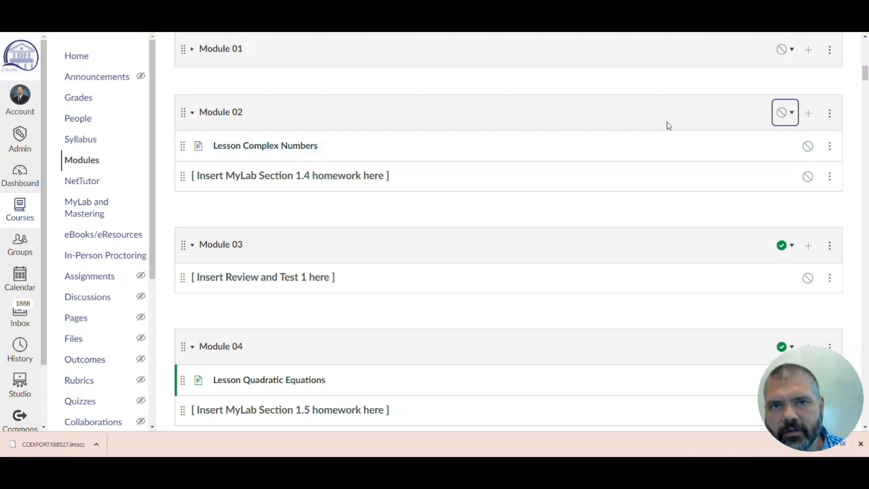
{"action": "scroll", "coordinate": [695, 132], "scroll_direction": "down", "scroll_amount": 20}
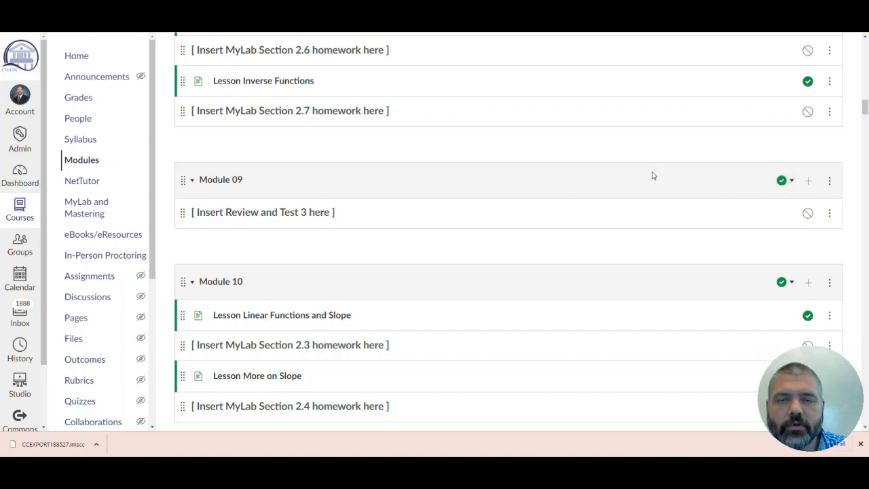
{"action": "scroll", "coordinate": [648, 168], "scroll_direction": "down", "scroll_amount": 1}
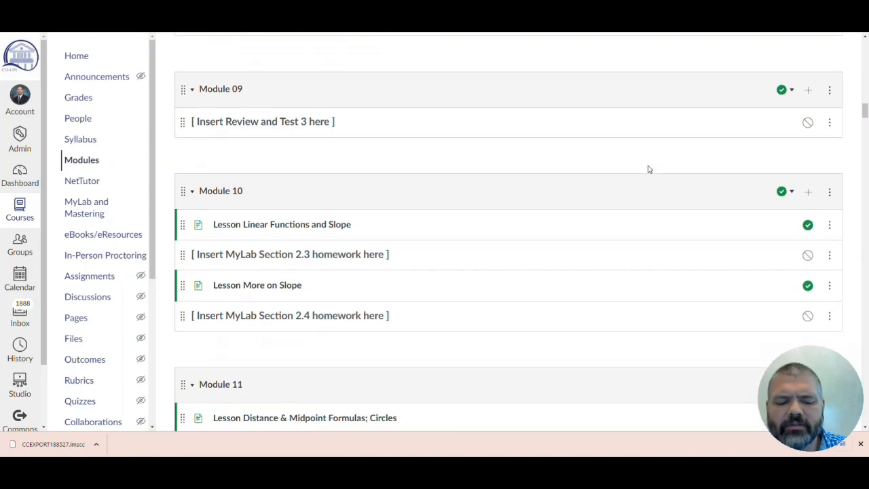
{"action": "scroll", "coordinate": [648, 169], "scroll_direction": "down", "scroll_amount": 5}
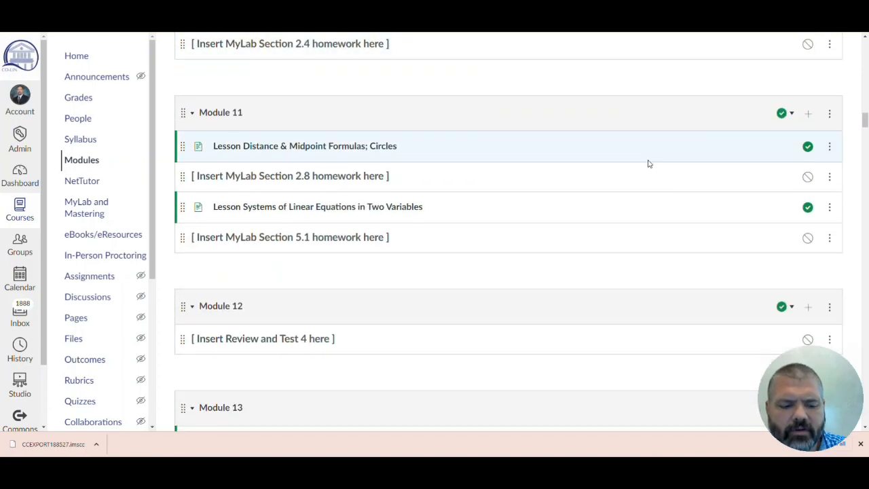
{"action": "scroll", "coordinate": [649, 164], "scroll_direction": "down", "scroll_amount": 1}
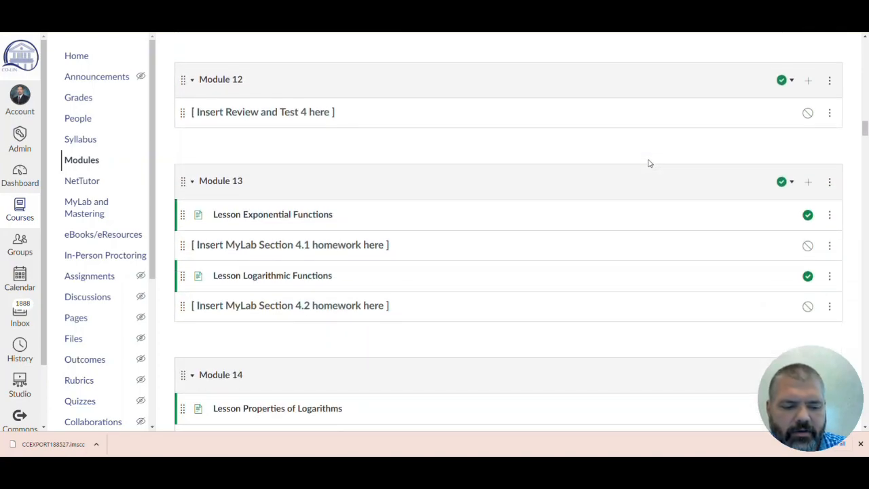
{"action": "scroll", "coordinate": [648, 163], "scroll_direction": "down", "scroll_amount": 6}
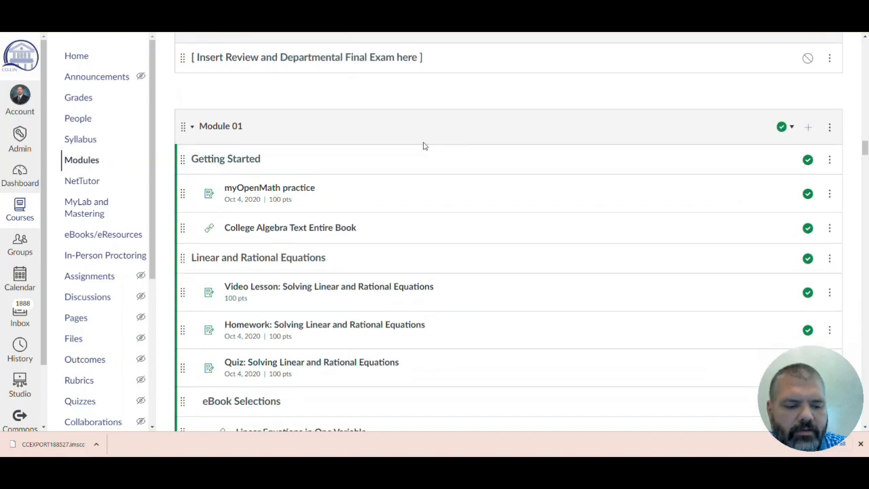
{"action": "left_click", "coordinate": [302, 231]}
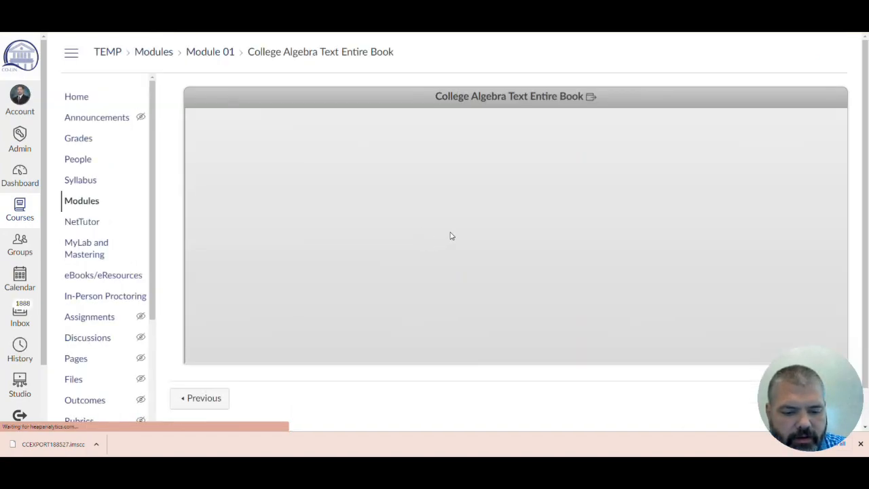
{"action": "scroll", "coordinate": [553, 260], "scroll_direction": "down", "scroll_amount": 5}
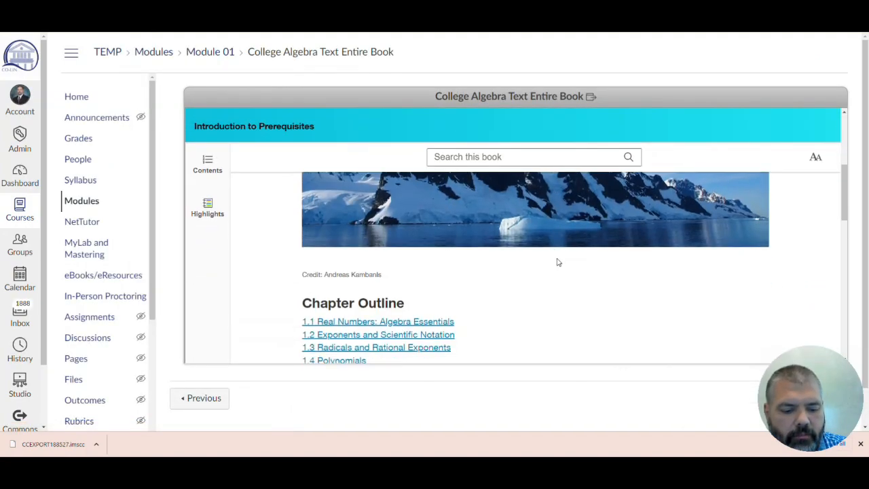
{"action": "scroll", "coordinate": [558, 262], "scroll_direction": "down", "scroll_amount": 6}
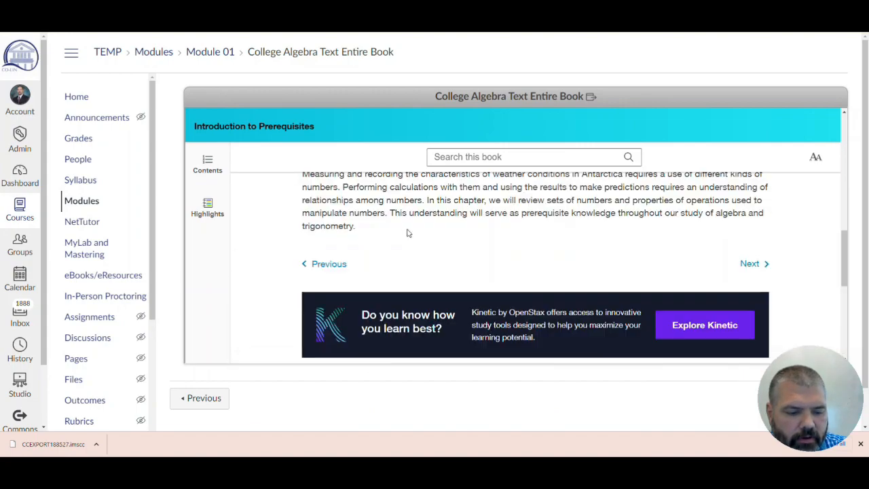
{"action": "scroll", "coordinate": [401, 230], "scroll_direction": "up", "scroll_amount": 8}
- Browse the College Algebra book's table of contents
{"action": "left_click", "coordinate": [210, 191]}
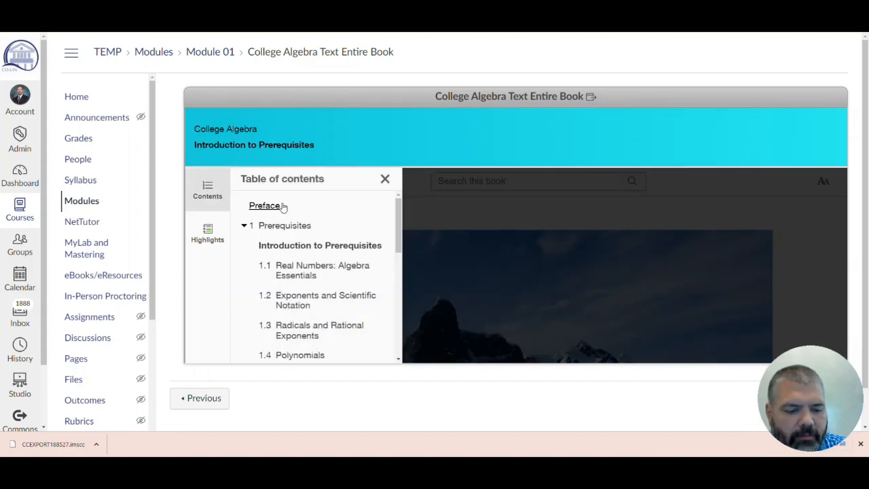
{"action": "scroll", "coordinate": [336, 274], "scroll_direction": "down", "scroll_amount": 10}
{"action": "scroll", "coordinate": [330, 275], "scroll_direction": "up", "scroll_amount": 5}
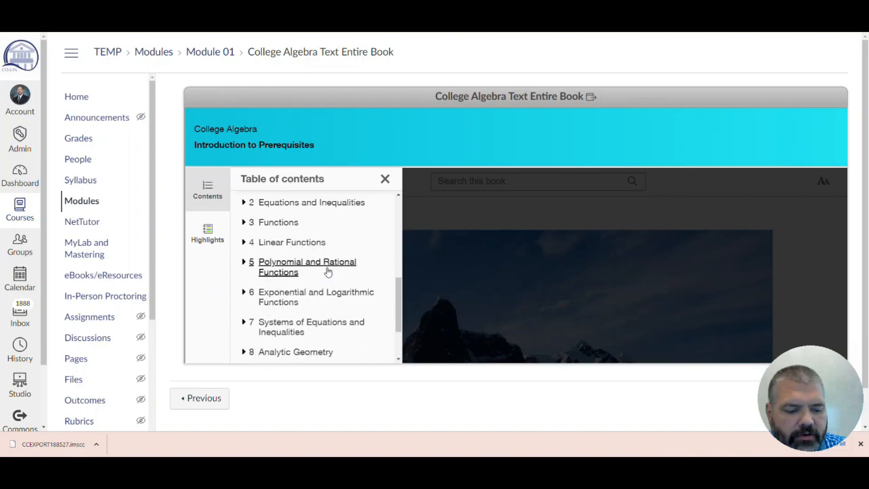
{"action": "scroll", "coordinate": [288, 234], "scroll_direction": "up", "scroll_amount": 5}
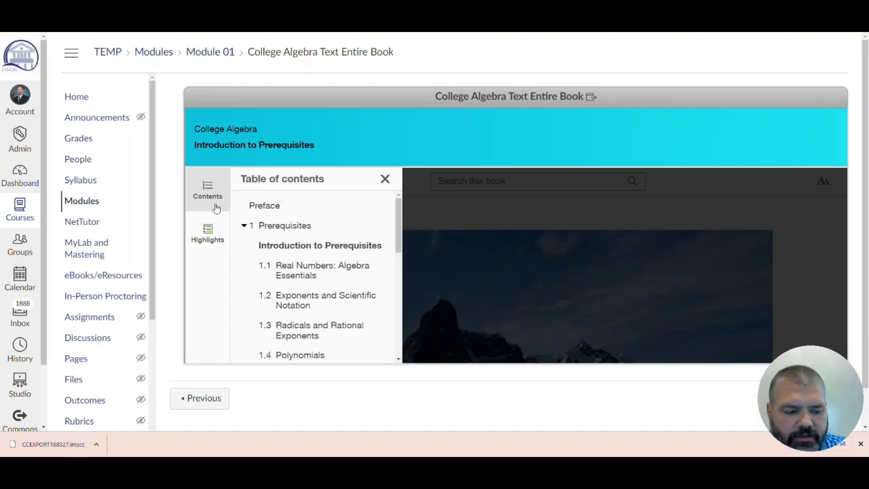
- Return to the course modules and unpublish Reading Assignment: Mathematical Models in the imported Module 02
{"action": "left_click", "coordinate": [80, 202]}
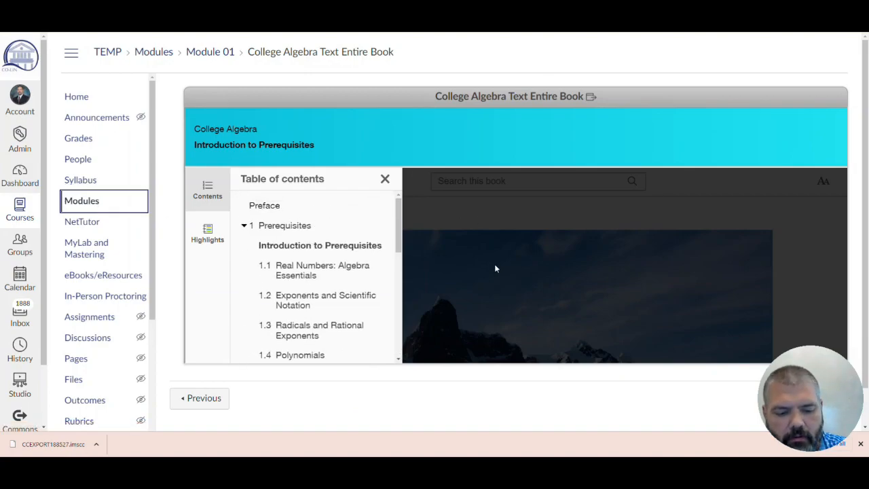
{"action": "scroll", "coordinate": [509, 262], "scroll_direction": "down", "scroll_amount": 15}
{"action": "scroll", "coordinate": [518, 258], "scroll_direction": "down", "scroll_amount": 20}
{"action": "scroll", "coordinate": [516, 268], "scroll_direction": "down", "scroll_amount": 15}
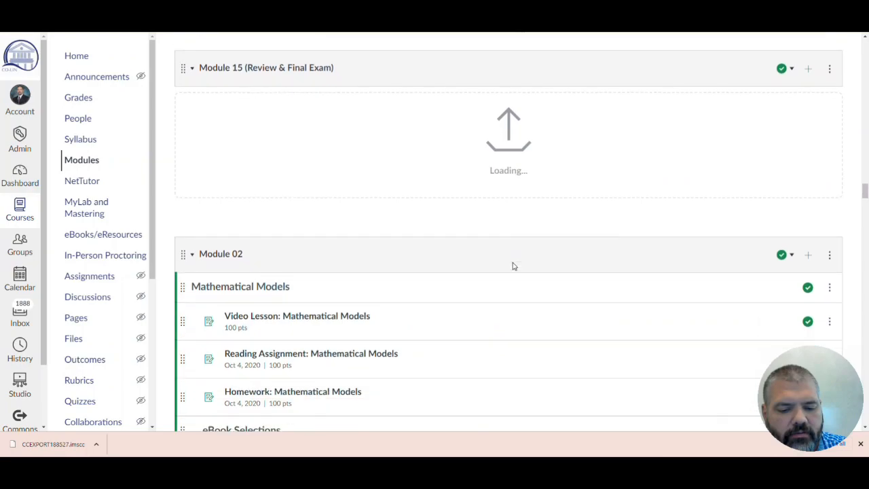
{"action": "scroll", "coordinate": [513, 266], "scroll_direction": "down", "scroll_amount": 5}
{"action": "scroll", "coordinate": [514, 266], "scroll_direction": "up", "scroll_amount": 3}
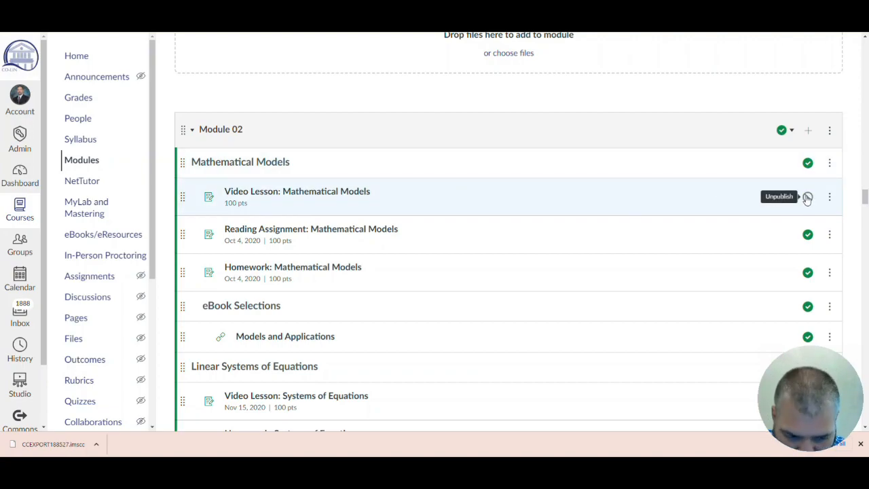
{"action": "left_click", "coordinate": [809, 236]}
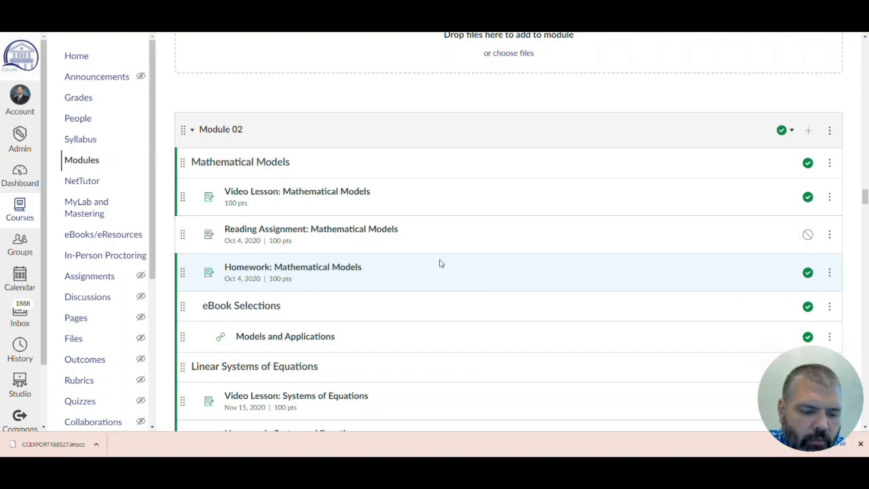
- Examine the assignments and eBook selections in the imported modules, including Module 01's Linear Equations in One Variable link
{"action": "scroll", "coordinate": [440, 263], "scroll_direction": "down", "scroll_amount": 1}
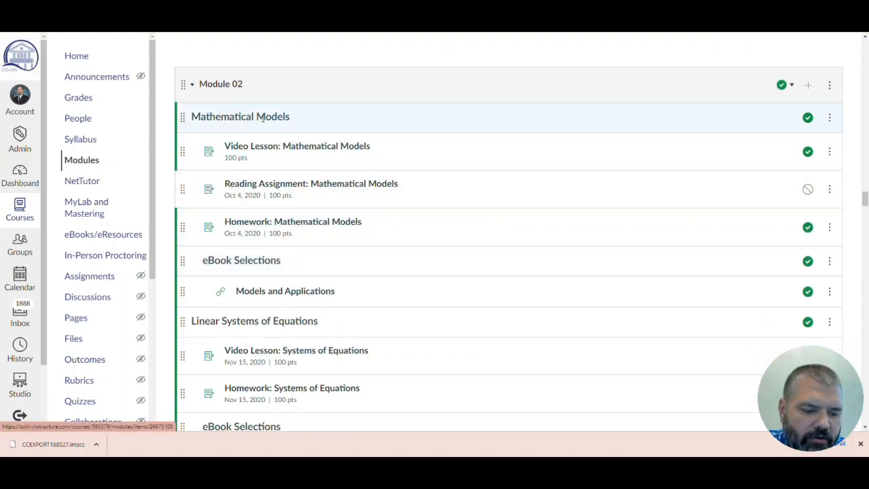
{"action": "scroll", "coordinate": [316, 147], "scroll_direction": "up", "scroll_amount": 5}
{"action": "scroll", "coordinate": [314, 150], "scroll_direction": "down", "scroll_amount": 15}
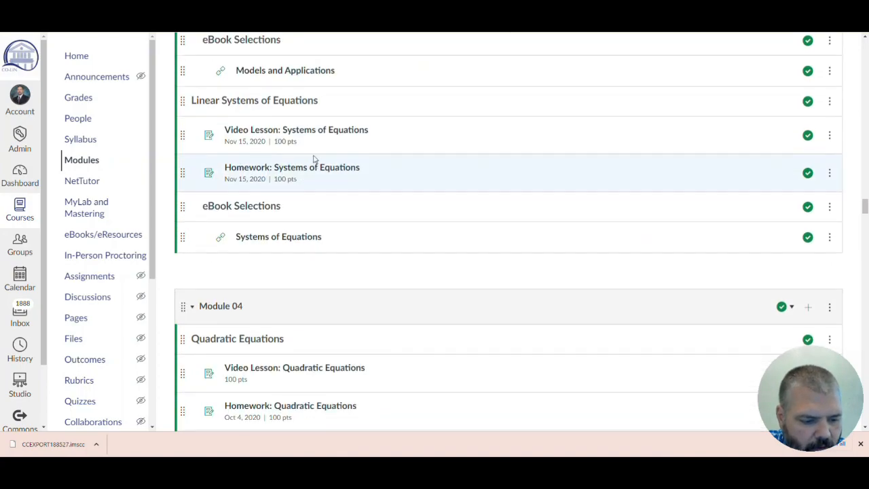
{"action": "scroll", "coordinate": [313, 160], "scroll_direction": "down", "scroll_amount": 10}
{"action": "scroll", "coordinate": [315, 160], "scroll_direction": "up", "scroll_amount": 15}
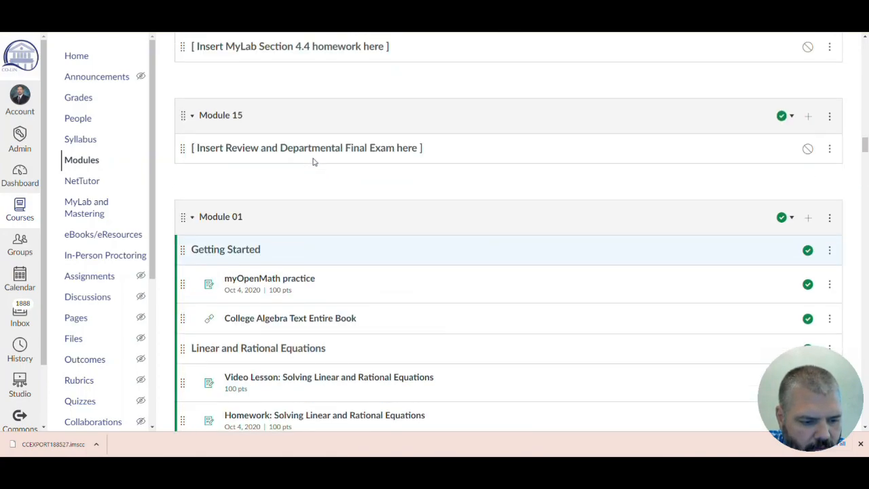
{"action": "scroll", "coordinate": [312, 165], "scroll_direction": "down", "scroll_amount": 2}
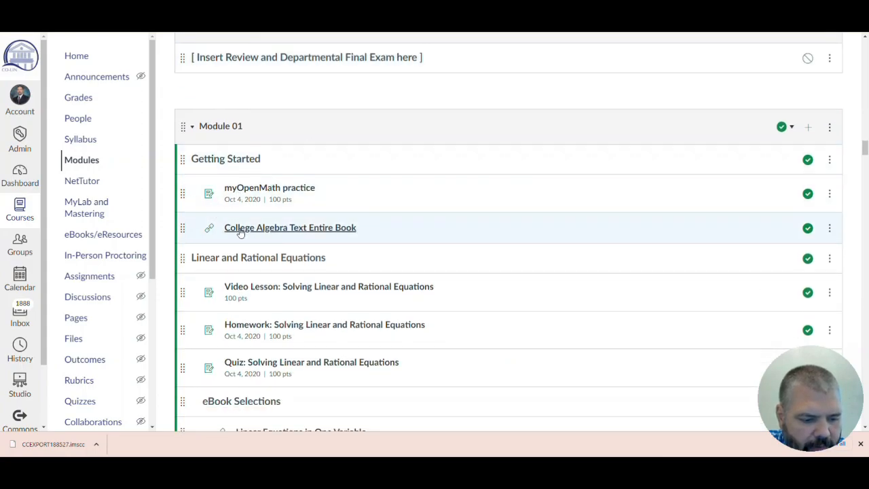
{"action": "scroll", "coordinate": [471, 204], "scroll_direction": "down", "scroll_amount": 4}
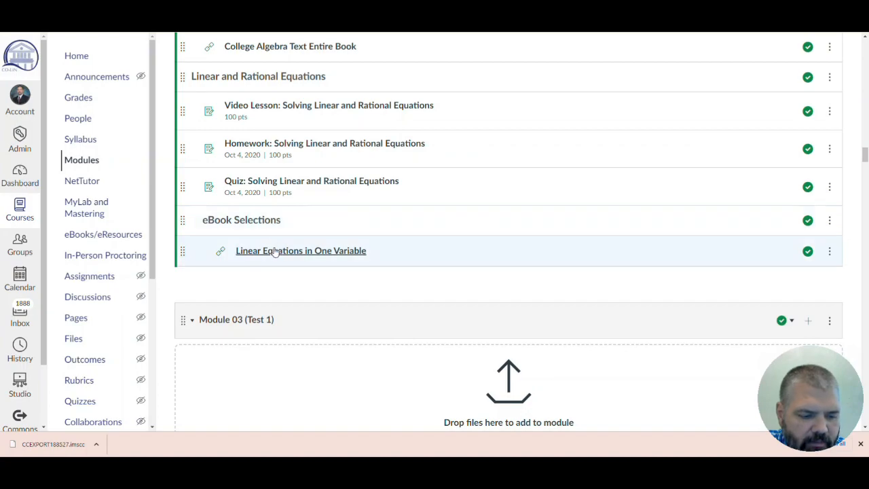
{"action": "right_click", "coordinate": [298, 257]}
{"action": "left_click", "coordinate": [438, 285]}
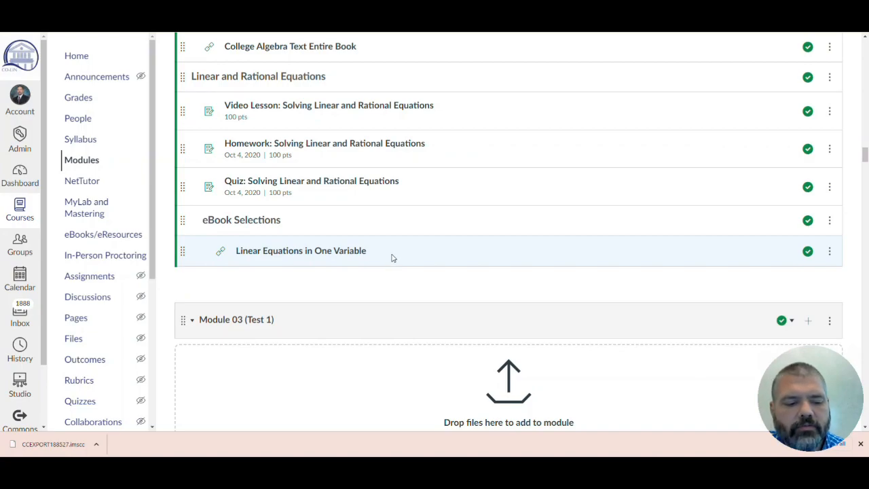
- Unpublish Quiz: Solving Linear and Rational Equations in the imported Module 01
{"action": "scroll", "coordinate": [428, 268], "scroll_direction": "up", "scroll_amount": 1}
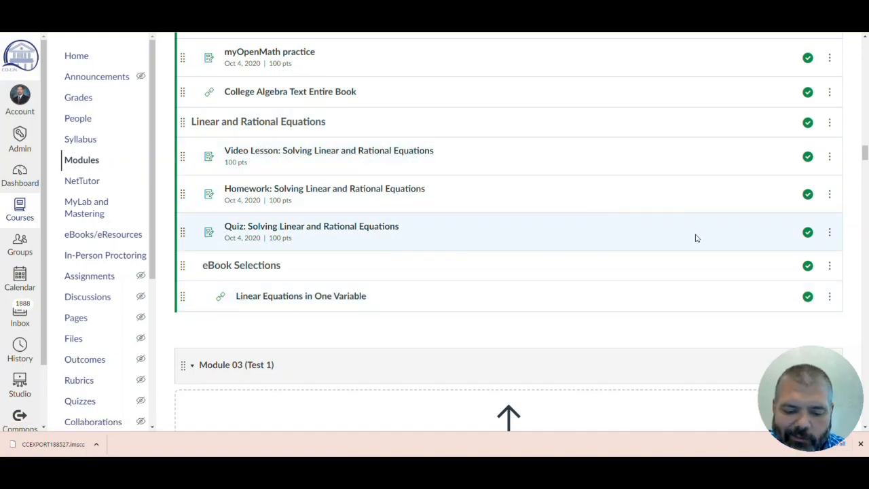
{"action": "left_click", "coordinate": [807, 233]}
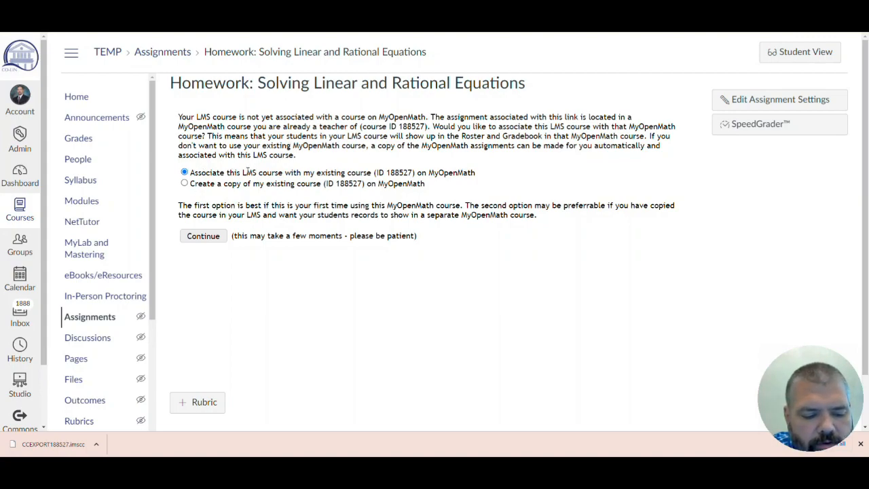
- From Homework: Solving Linear and Rational Equations, associate the LMS course with the existing MyOpenMath course, ID 188527
{"action": "left_click_drag", "start_coordinate": [243, 173], "coordinate": [476, 172]}
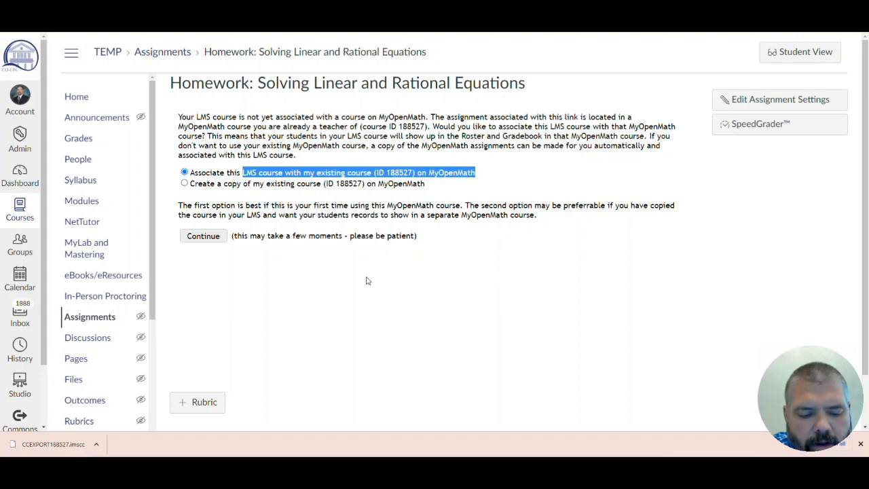
{"action": "left_click", "coordinate": [200, 237]}
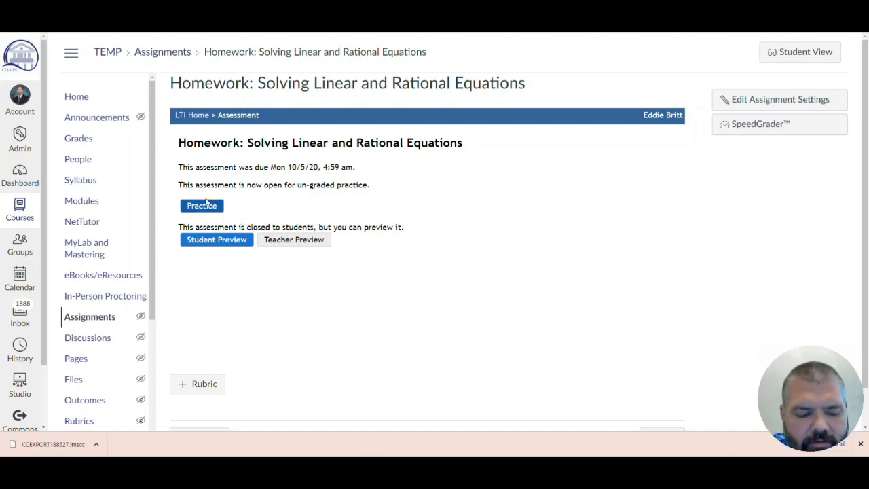
- Preview the Solving Linear and Rational Equations homework as a student and look over its first questions
{"action": "left_click", "coordinate": [231, 246]}
{"action": "scroll", "coordinate": [399, 278], "scroll_direction": "down", "scroll_amount": 2}
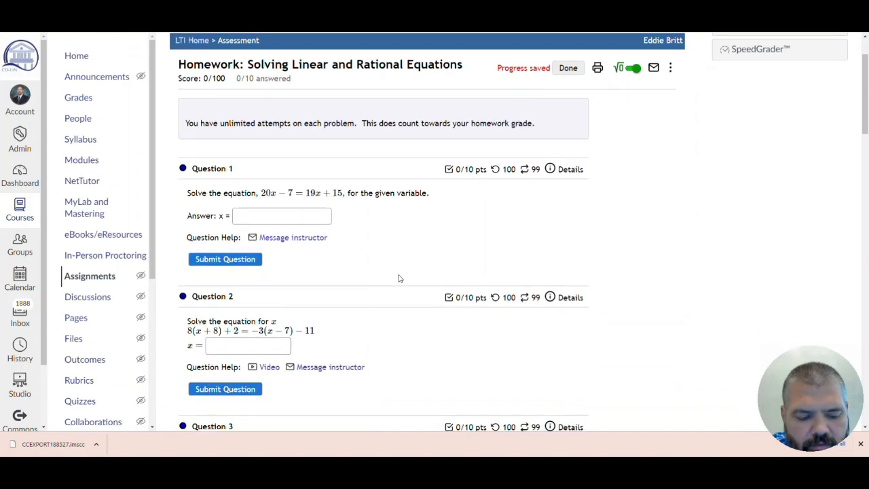
{"action": "scroll", "coordinate": [399, 278], "scroll_direction": "down", "scroll_amount": 2}
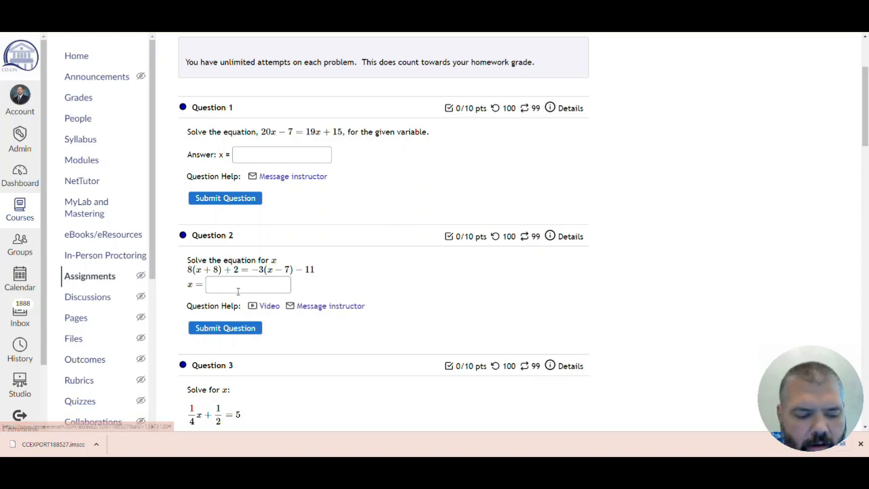
{"action": "scroll", "coordinate": [350, 275], "scroll_direction": "up", "scroll_amount": 3}
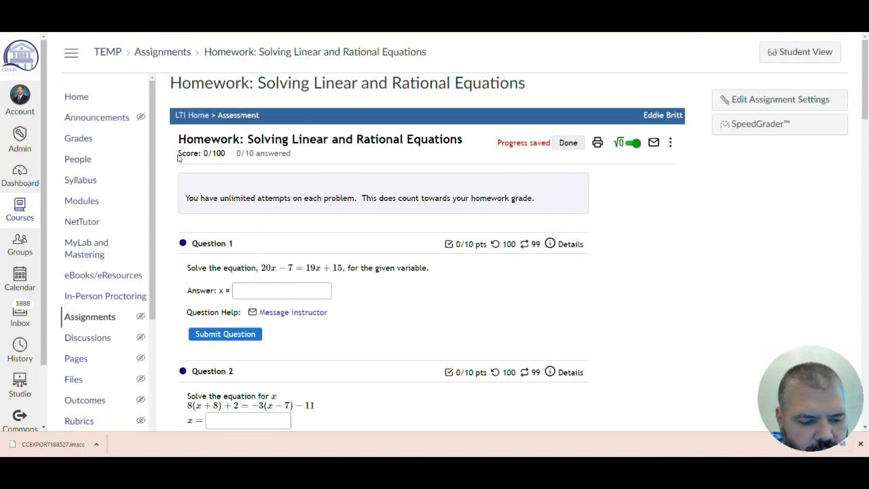
- Reveal the answer to Question 1 in the homework's teacher preview and look over the following questions
{"action": "left_click", "coordinate": [339, 317]}
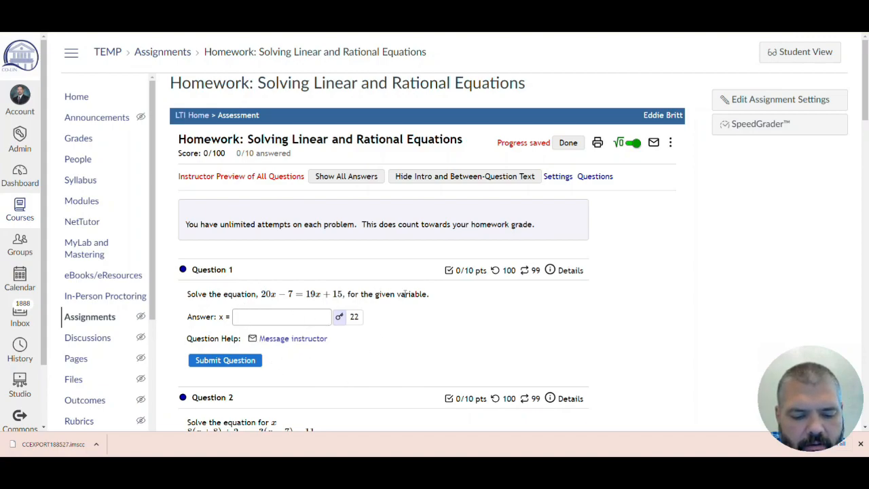
{"action": "scroll", "coordinate": [461, 304], "scroll_direction": "down", "scroll_amount": 3}
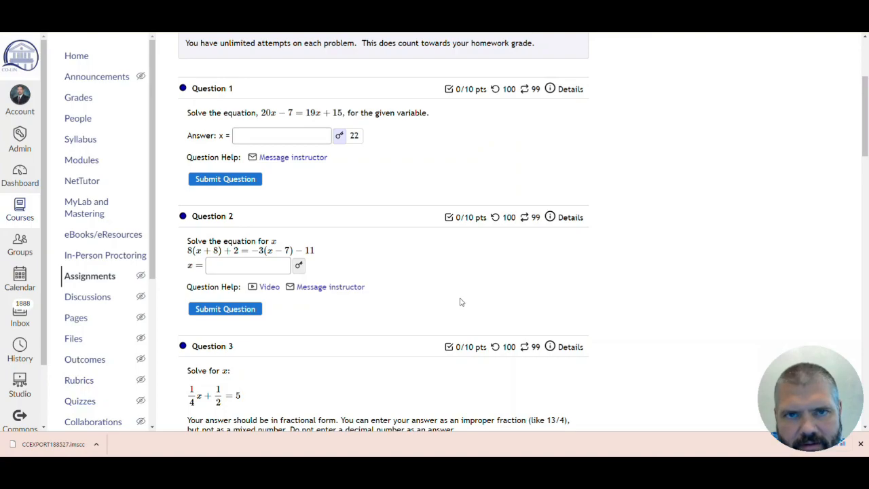
- Look through the remaining homework questions down to Question 10, including their help options, and return to the first questions
{"action": "scroll", "coordinate": [461, 302], "scroll_direction": "down", "scroll_amount": 10}
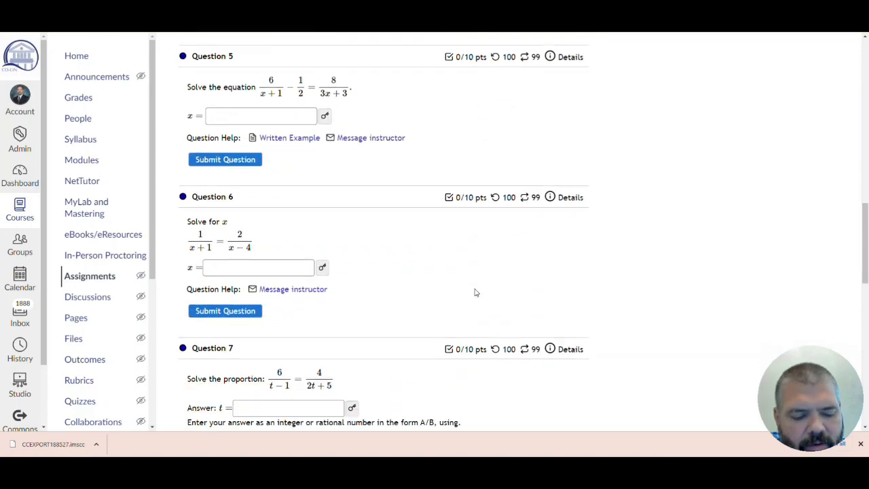
{"action": "scroll", "coordinate": [475, 293], "scroll_direction": "down", "scroll_amount": 8}
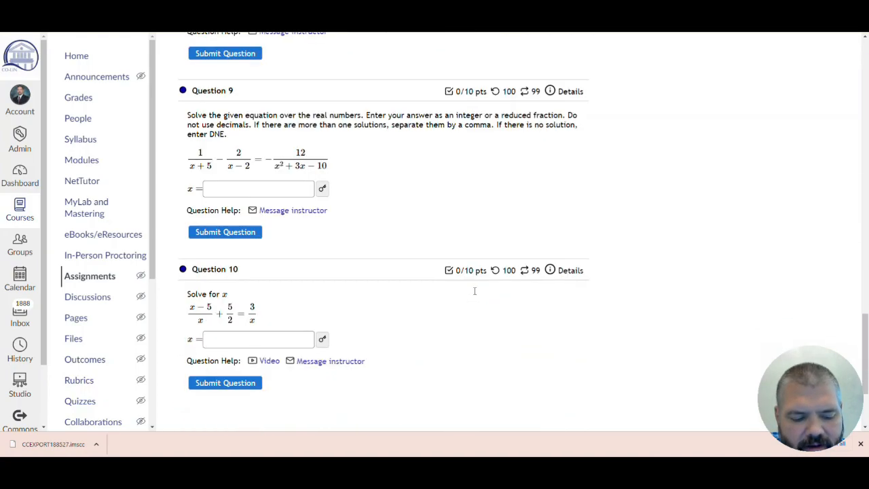
{"action": "scroll", "coordinate": [473, 295], "scroll_direction": "down", "scroll_amount": 2}
{"action": "scroll", "coordinate": [473, 295], "scroll_direction": "up", "scroll_amount": 4}
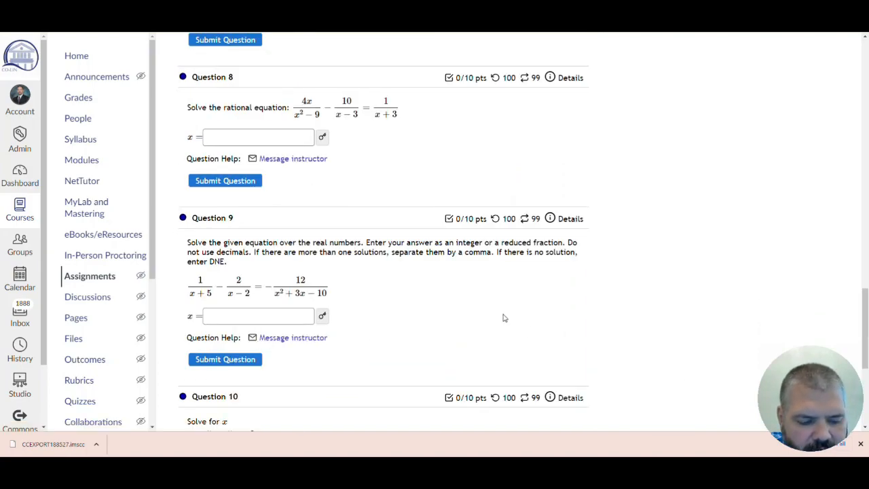
{"action": "scroll", "coordinate": [502, 317], "scroll_direction": "down", "scroll_amount": 1}
{"action": "scroll", "coordinate": [503, 318], "scroll_direction": "down", "scroll_amount": 2}
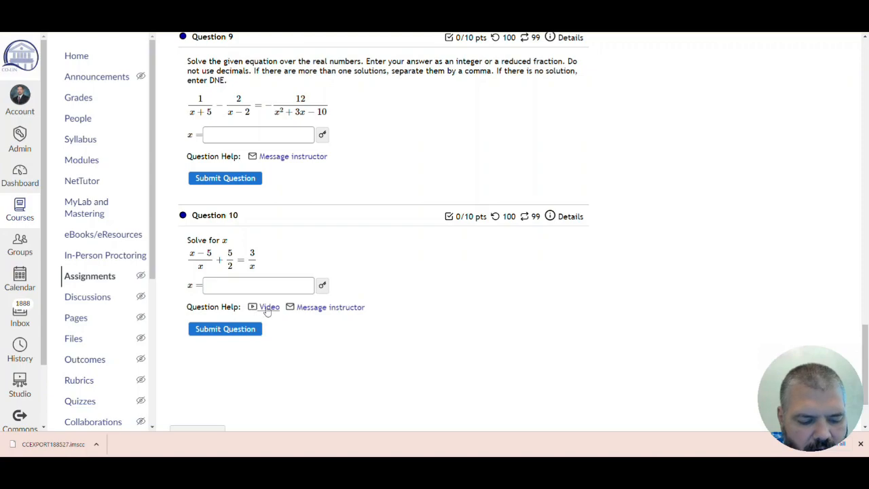
{"action": "scroll", "coordinate": [412, 231], "scroll_direction": "up", "scroll_amount": 7}
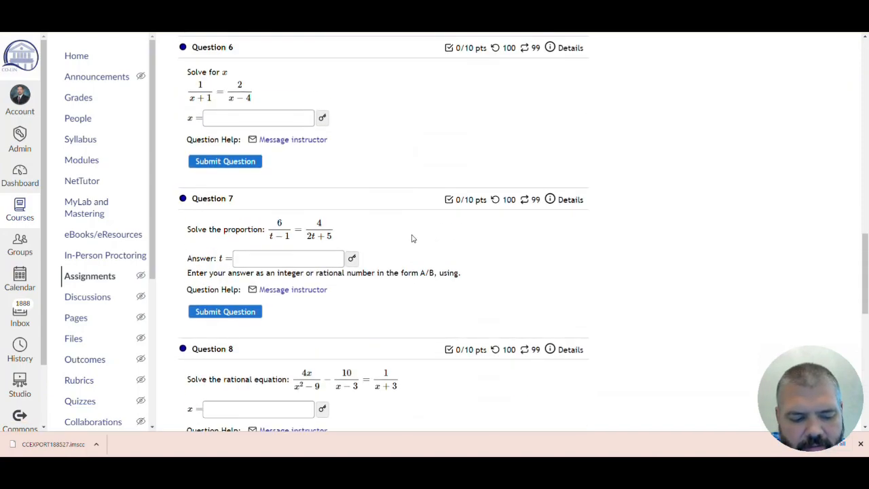
{"action": "scroll", "coordinate": [409, 245], "scroll_direction": "up", "scroll_amount": 15}
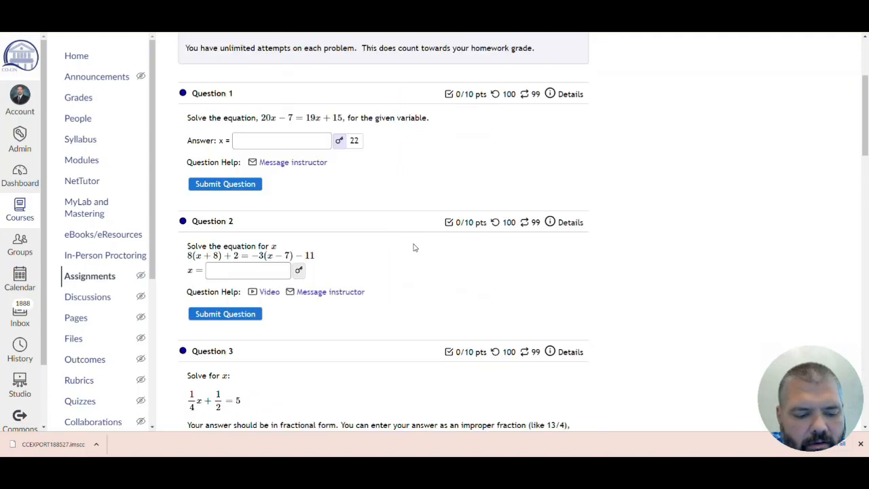
- Reveal the answer to Question 2 in the homework preview and return to the assessment heading
{"action": "left_click", "coordinate": [345, 178]}
{"action": "left_click", "coordinate": [351, 185]}
{"action": "scroll", "coordinate": [339, 211], "scroll_direction": "down", "scroll_amount": 3}
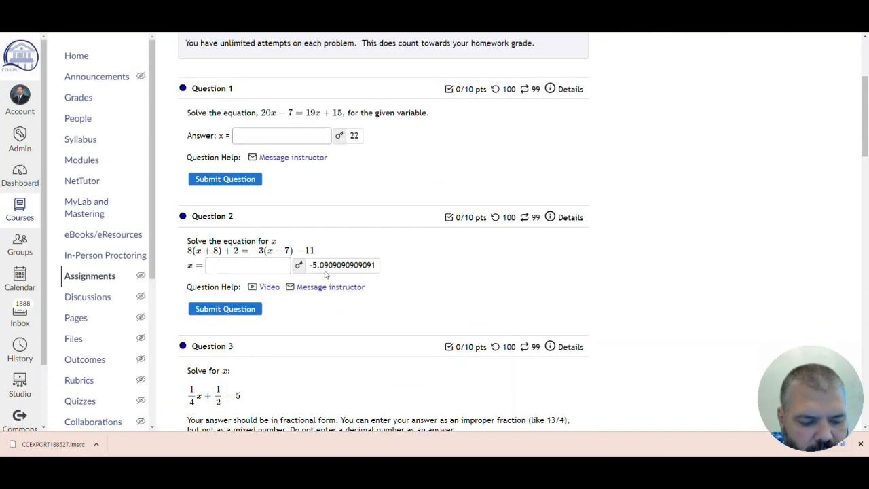
{"action": "scroll", "coordinate": [325, 275], "scroll_direction": "up", "scroll_amount": 3}
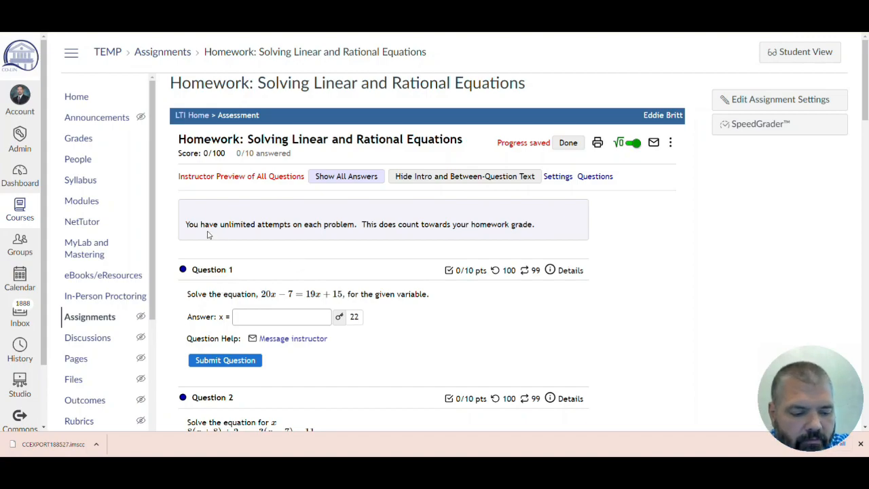
- From the TEMP course's assignments list, open the bulk Edit Assignment Dates page
{"action": "mouse_move", "coordinate": [506, 271]}
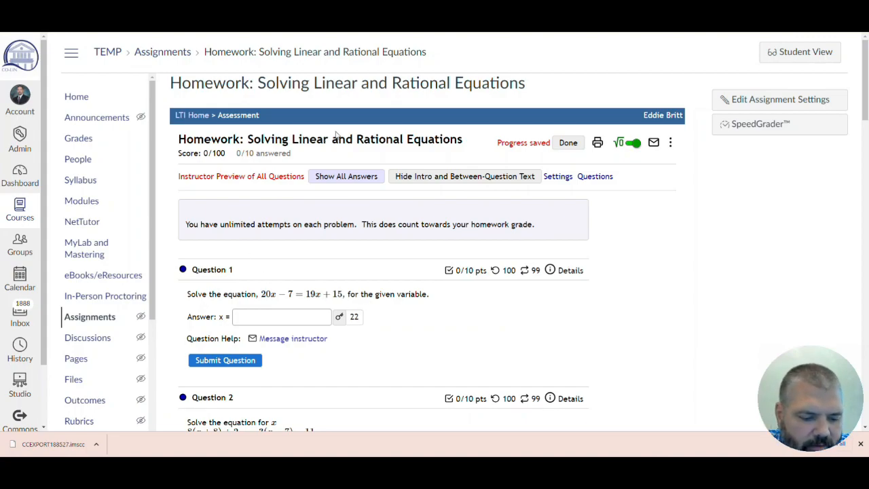
{"action": "left_click", "coordinate": [89, 316]}
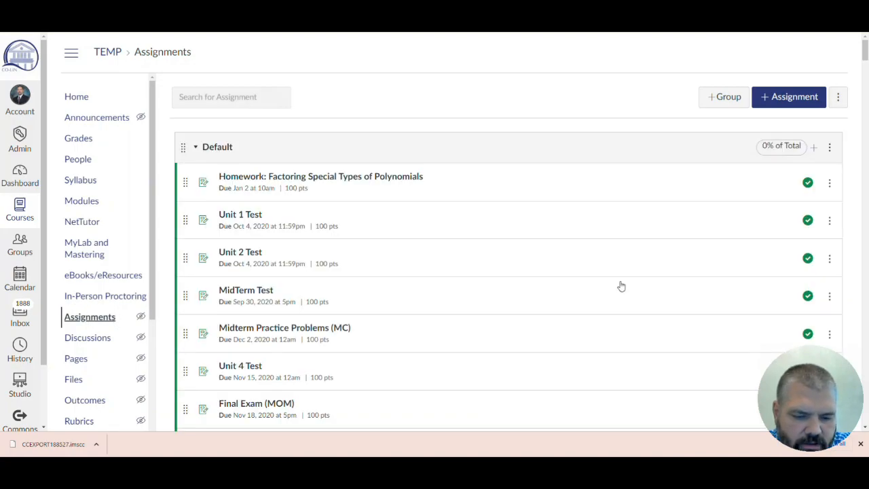
{"action": "left_click", "coordinate": [839, 98]}
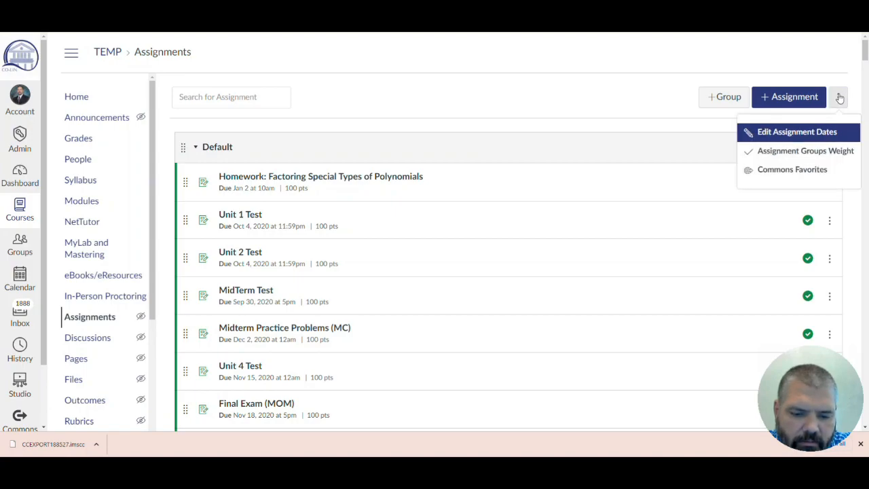
{"action": "left_click", "coordinate": [775, 133]}
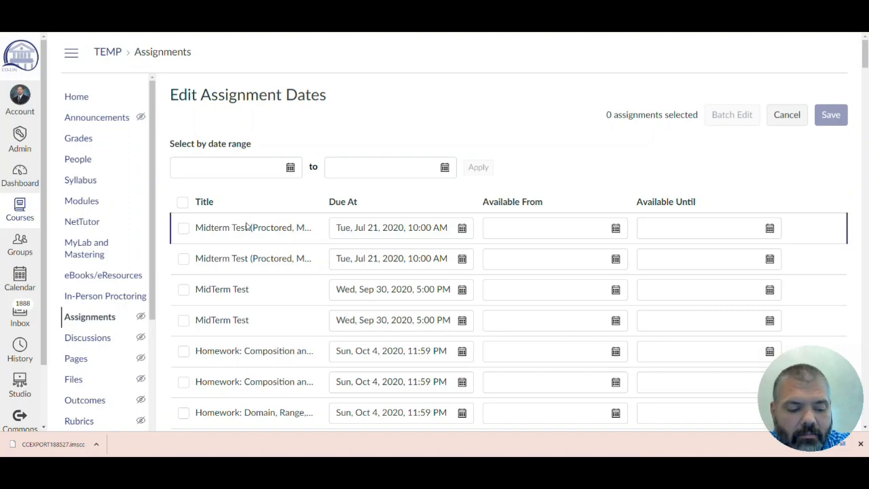
- Examine the titles, due dates and availability dates of all assignments in the bulk date editor
{"action": "scroll", "coordinate": [240, 239], "scroll_direction": "down", "scroll_amount": 1}
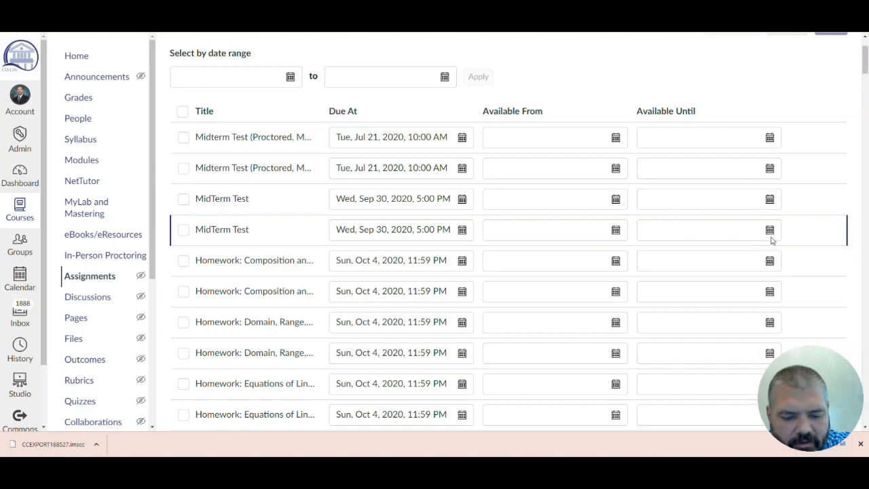
{"action": "scroll", "coordinate": [387, 264], "scroll_direction": "down", "scroll_amount": 3}
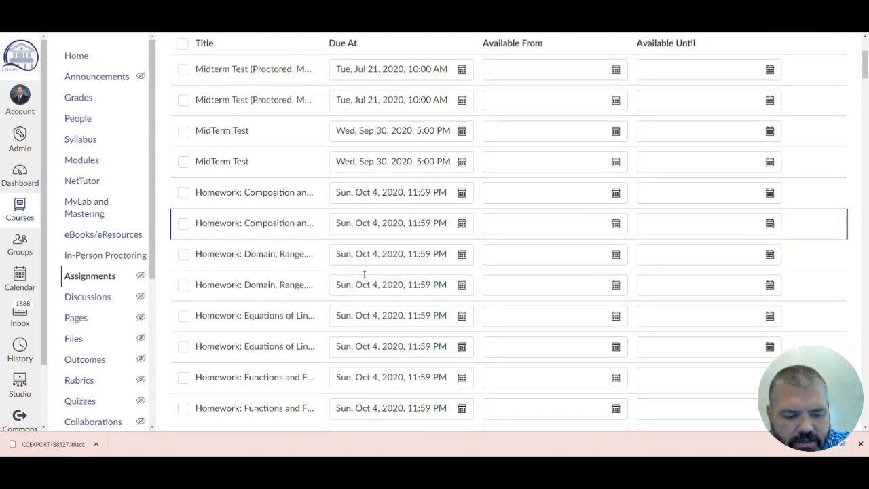
{"action": "scroll", "coordinate": [361, 265], "scroll_direction": "down", "scroll_amount": 17}
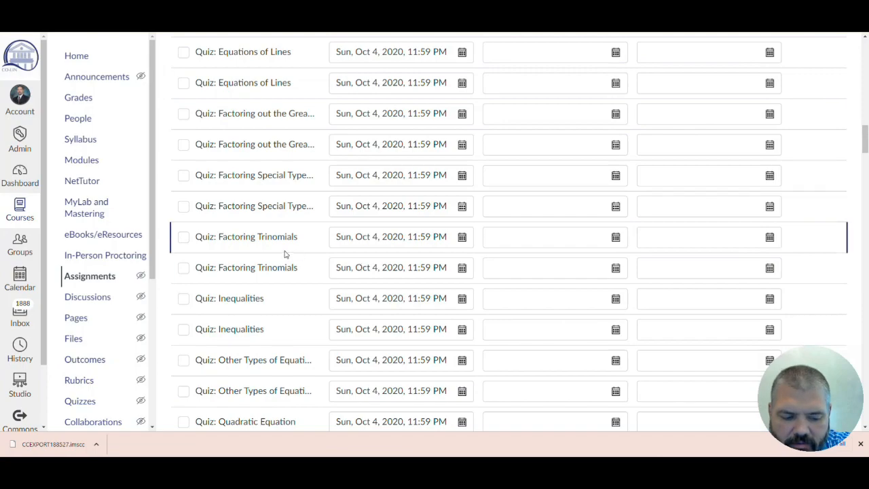
{"action": "scroll", "coordinate": [285, 253], "scroll_direction": "down", "scroll_amount": 5}
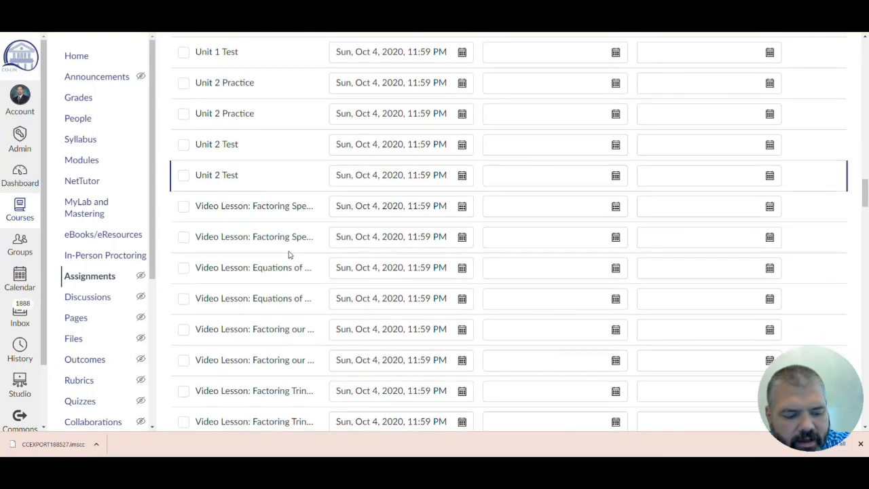
{"action": "scroll", "coordinate": [290, 253], "scroll_direction": "down", "scroll_amount": 12}
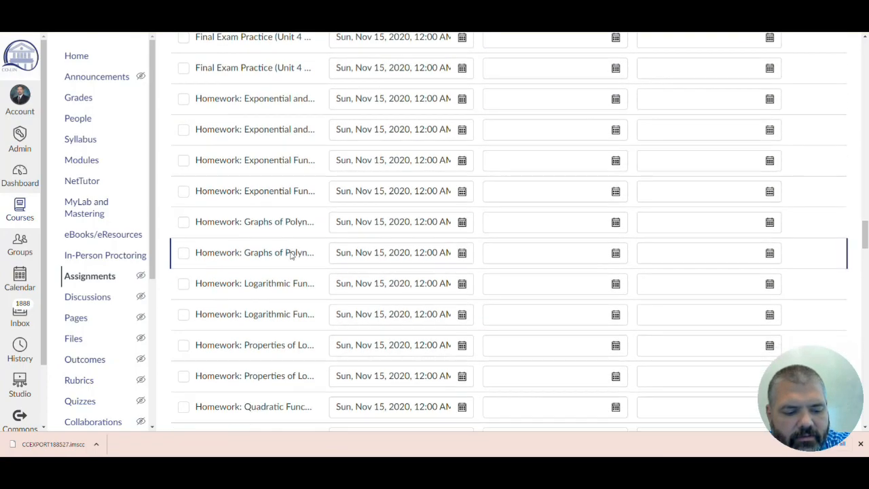
{"action": "scroll", "coordinate": [291, 255], "scroll_direction": "down", "scroll_amount": 15}
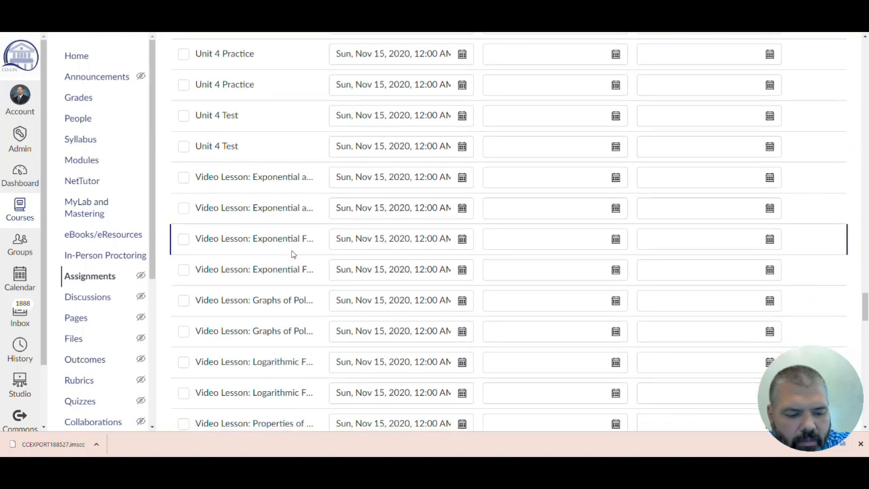
{"action": "scroll", "coordinate": [292, 255], "scroll_direction": "down", "scroll_amount": 11}
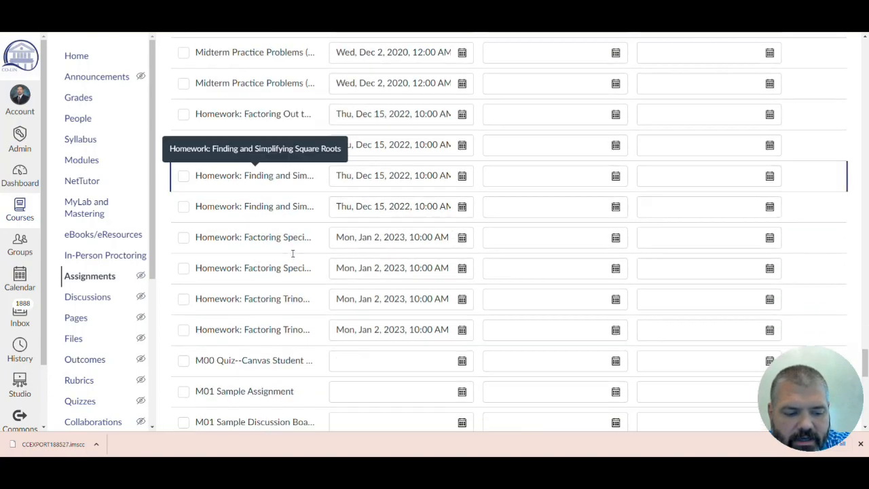
{"action": "scroll", "coordinate": [292, 256], "scroll_direction": "down", "scroll_amount": 6}
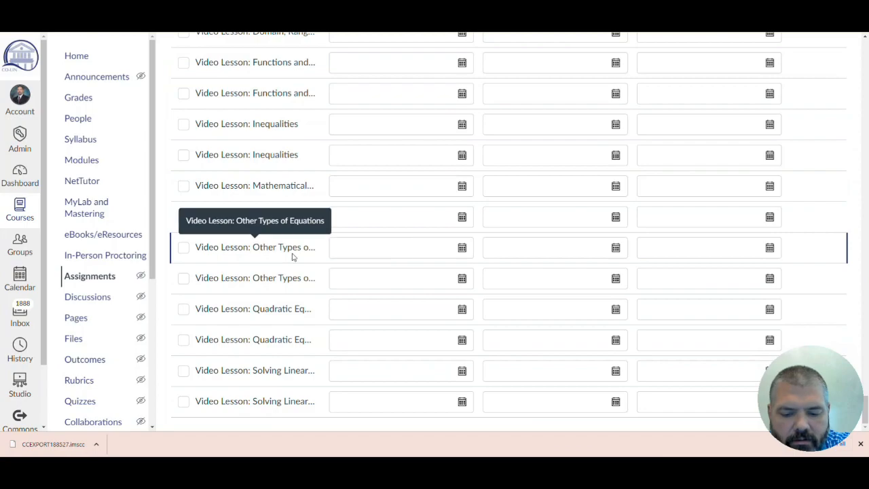
{"action": "scroll", "coordinate": [292, 255], "scroll_direction": "up", "scroll_amount": 10}
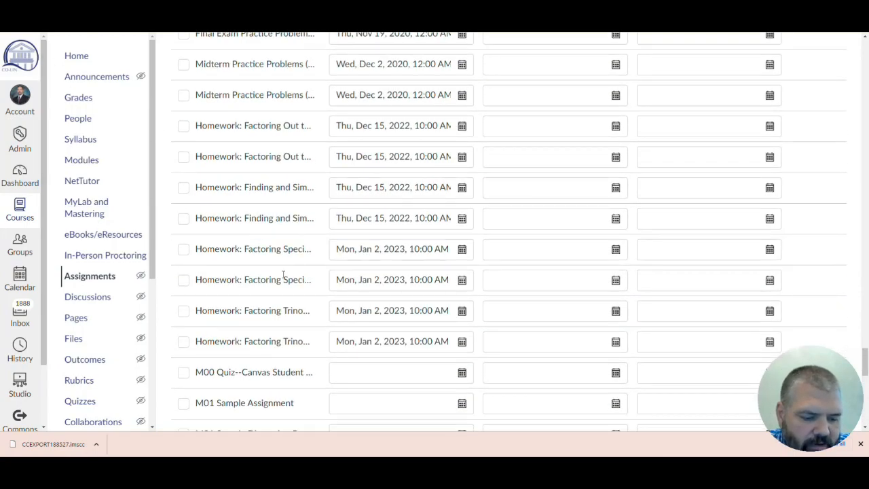
- Return to the assignments list and unpublish the Default group's first three items: Homework: Factoring Special Types of Polynomials, Unit 1 Test and Unit 2 Test
{"action": "left_click", "coordinate": [89, 276]}
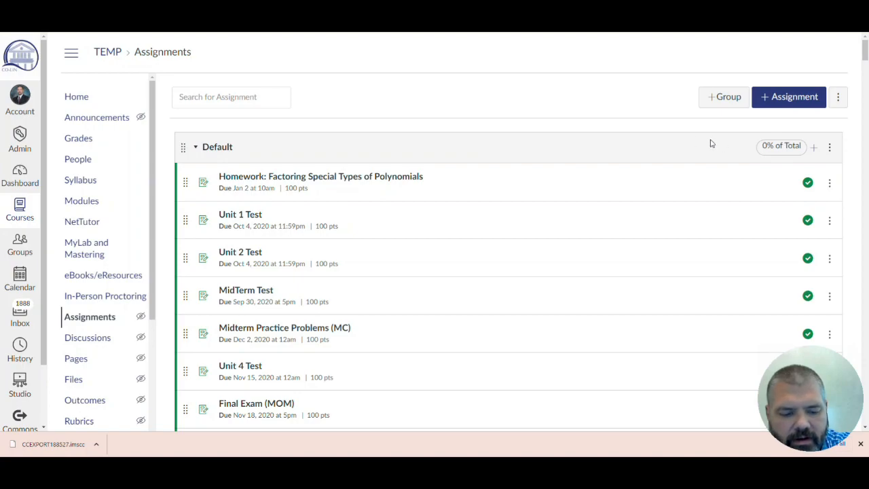
{"action": "mouse_move", "coordinate": [187, 182]}
{"action": "left_mouse_down"}
{"action": "mouse_move", "coordinate": [210, 250]}
{"action": "mouse_move", "coordinate": [209, 175]}
{"action": "mouse_move", "coordinate": [192, 179]}
{"action": "left_mouse_up"}
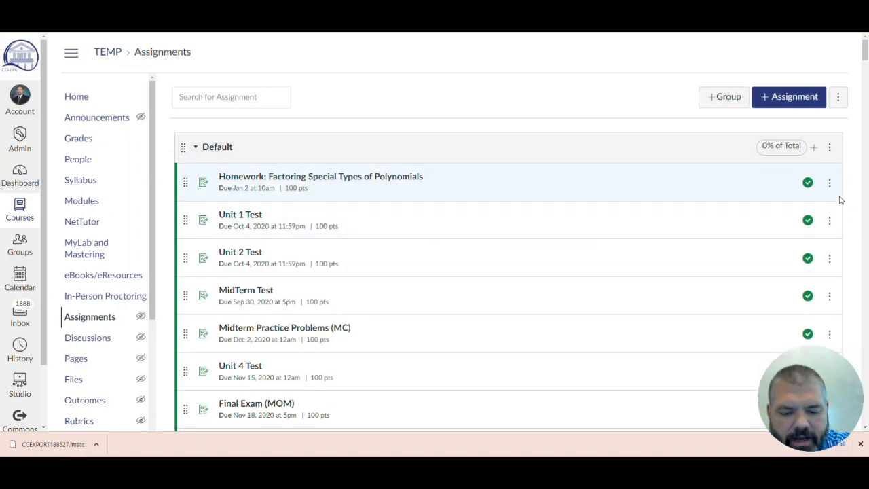
{"action": "left_click", "coordinate": [808, 184]}
{"action": "left_click", "coordinate": [807, 220]}
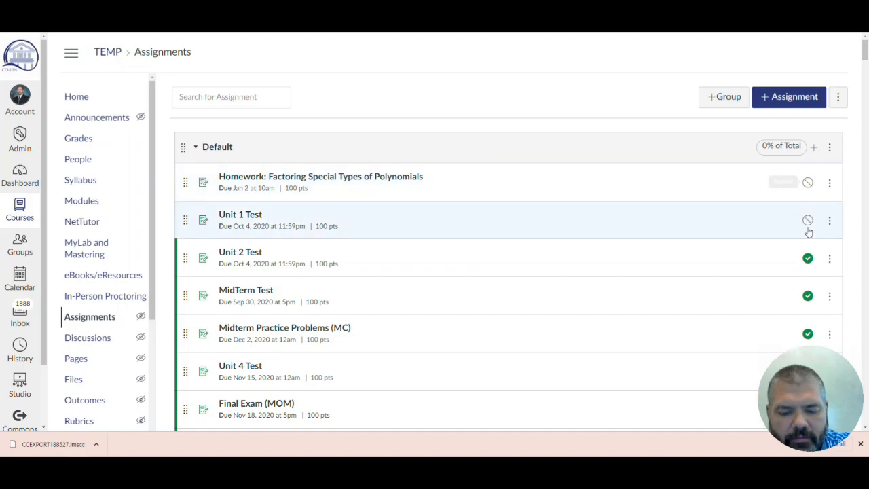
{"action": "left_click", "coordinate": [806, 259]}
- Unpublish the non-module copies of MidTerm Test, Midterm Practice Problems (MC), Unit 4 Test and Final Exam (MOM) in the Default group
{"action": "scroll", "coordinate": [807, 260], "scroll_direction": "down", "scroll_amount": 2}
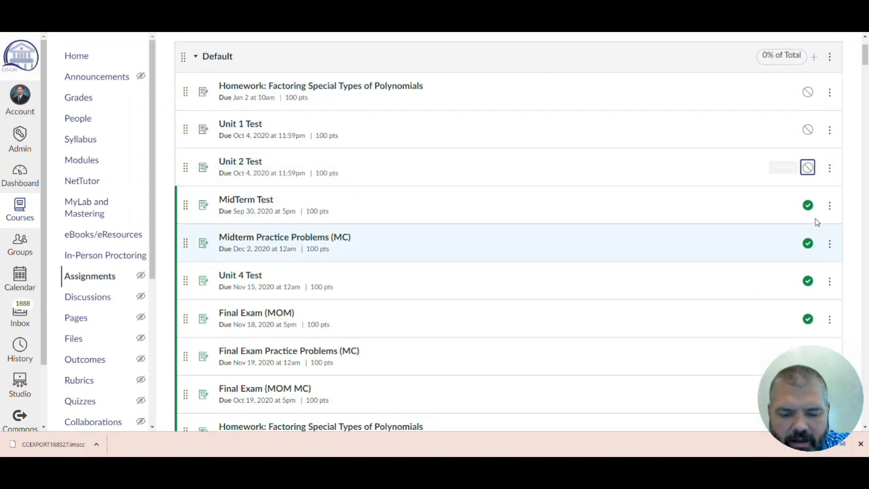
{"action": "left_click", "coordinate": [808, 205]}
{"action": "left_click", "coordinate": [808, 242]}
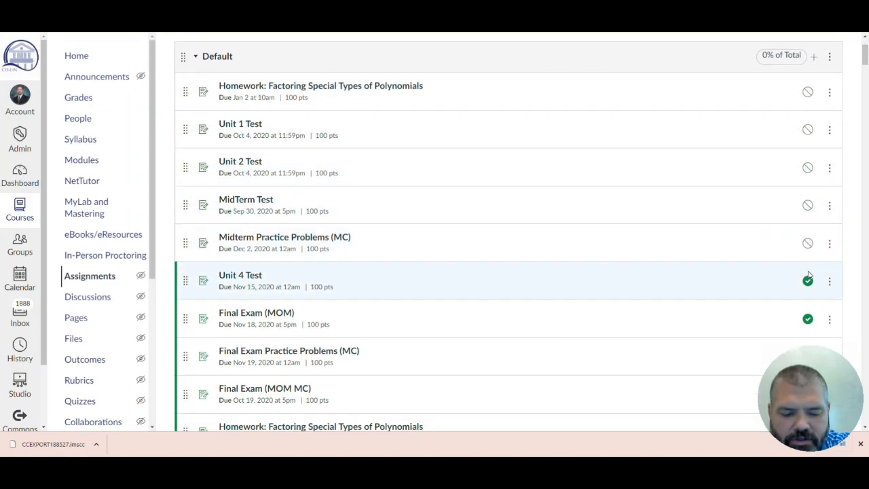
{"action": "left_click", "coordinate": [807, 280]}
{"action": "left_click", "coordinate": [808, 317]}
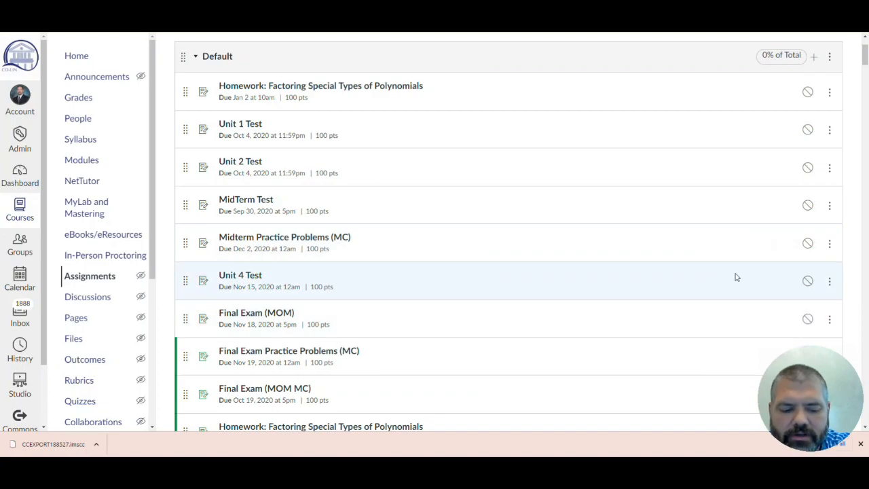
- Unpublish the non-module copies of Final Exam Practice Problems (MC) and Final Exam (MOM MC) in the Default group
{"action": "scroll", "coordinate": [739, 279], "scroll_direction": "down", "scroll_amount": 3}
{"action": "left_click", "coordinate": [808, 221]}
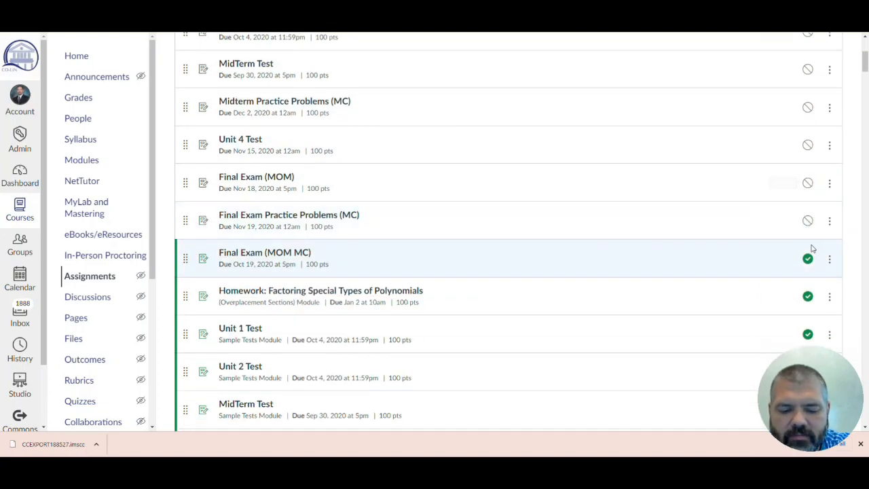
{"action": "left_click", "coordinate": [808, 258]}
- Unpublish the Overplacement Sections copy of Homework: Factoring Special Types of Polynomials and the Sample Tests Module copies of Unit 1 Test and Unit 2 Test
{"action": "left_click", "coordinate": [808, 296]}
{"action": "scroll", "coordinate": [740, 244], "scroll_direction": "down", "scroll_amount": 3}
{"action": "left_click", "coordinate": [808, 154]}
{"action": "left_click", "coordinate": [808, 191]}
- Look through the assignment groups, comparing the module-linked Homework items with the duplicates that have no module
{"action": "scroll", "coordinate": [646, 189], "scroll_direction": "down", "scroll_amount": 4}
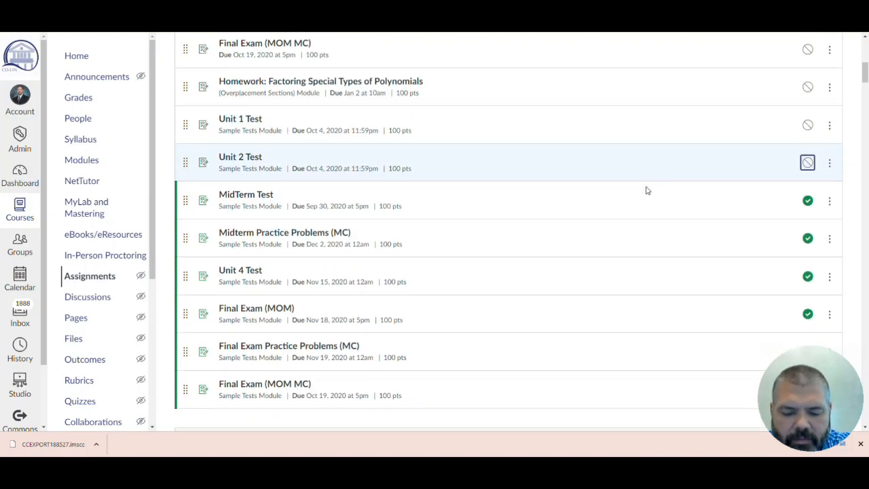
{"action": "scroll", "coordinate": [650, 192], "scroll_direction": "down", "scroll_amount": 3}
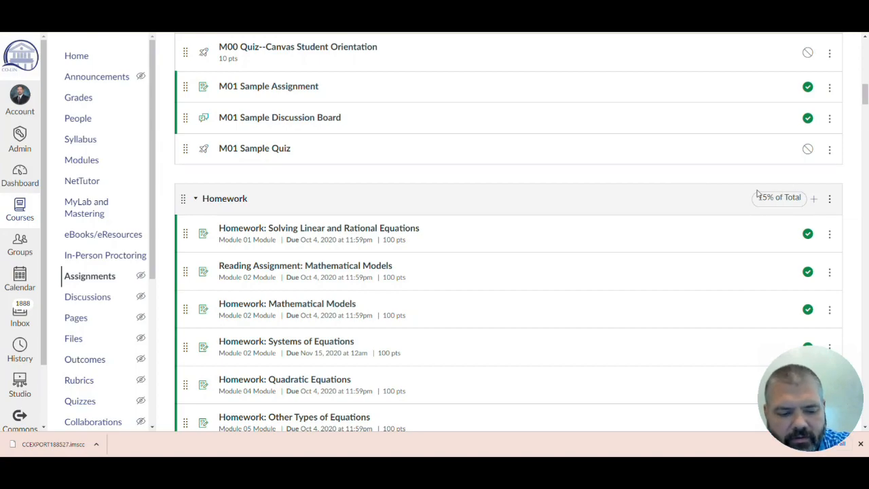
{"action": "scroll", "coordinate": [753, 201], "scroll_direction": "down", "scroll_amount": 20}
{"action": "scroll", "coordinate": [753, 207], "scroll_direction": "down", "scroll_amount": 4}
{"action": "scroll", "coordinate": [753, 205], "scroll_direction": "up", "scroll_amount": 4}
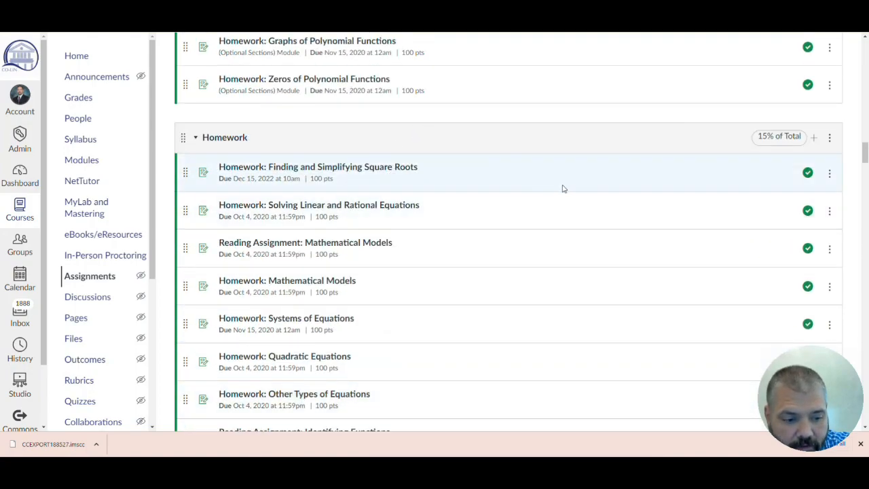
{"action": "scroll", "coordinate": [562, 188], "scroll_direction": "up", "scroll_amount": 3}
{"action": "scroll", "coordinate": [562, 188], "scroll_direction": "down", "scroll_amount": 5}
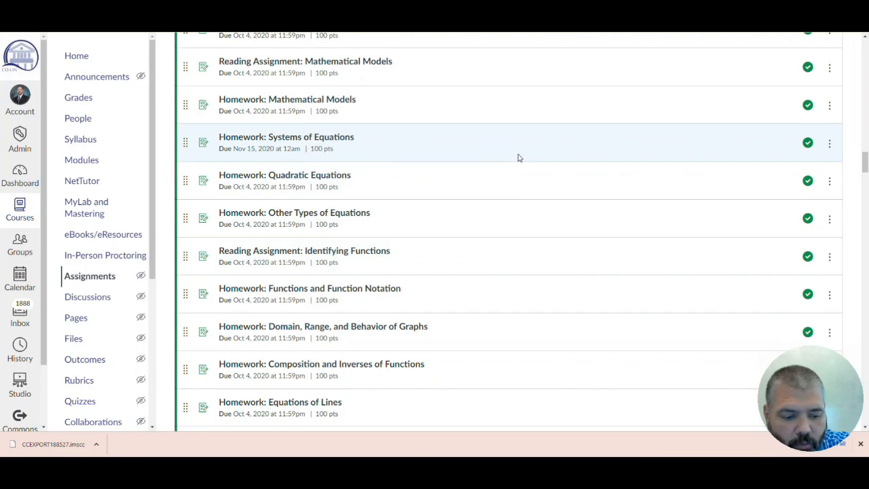
{"action": "scroll", "coordinate": [569, 209], "scroll_direction": "down", "scroll_amount": 7}
{"action": "scroll", "coordinate": [569, 209], "scroll_direction": "down", "scroll_amount": 7}
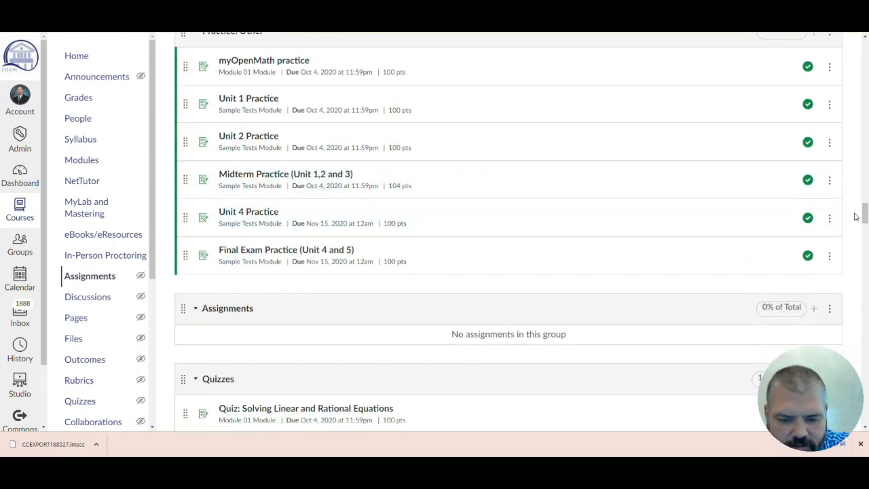
- Look through the Quizzes, Practice/Other and Video Lessons assignment groups and check which management options the Quizzes group offers
{"action": "mouse_move", "coordinate": [865, 216]}
{"action": "left_mouse_down"}
{"action": "mouse_move", "coordinate": [865, 238]}
{"action": "mouse_move", "coordinate": [864, 227]}
{"action": "left_mouse_up"}
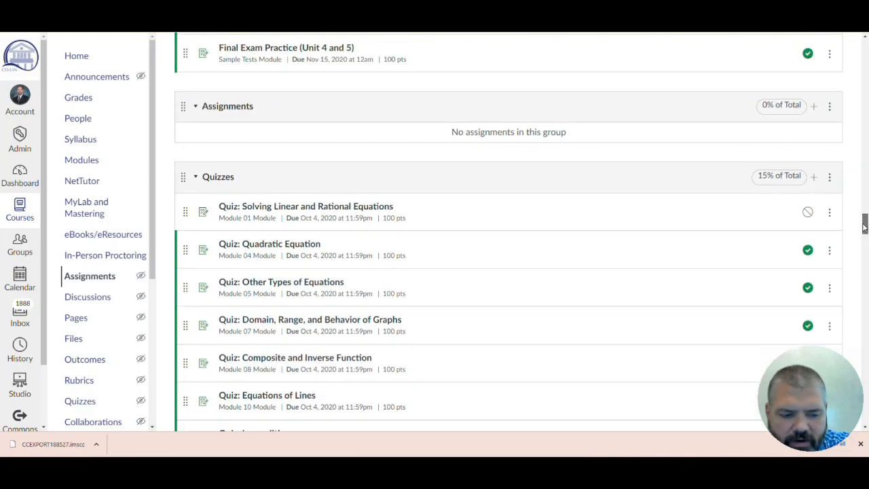
{"action": "left_click", "coordinate": [828, 177]}
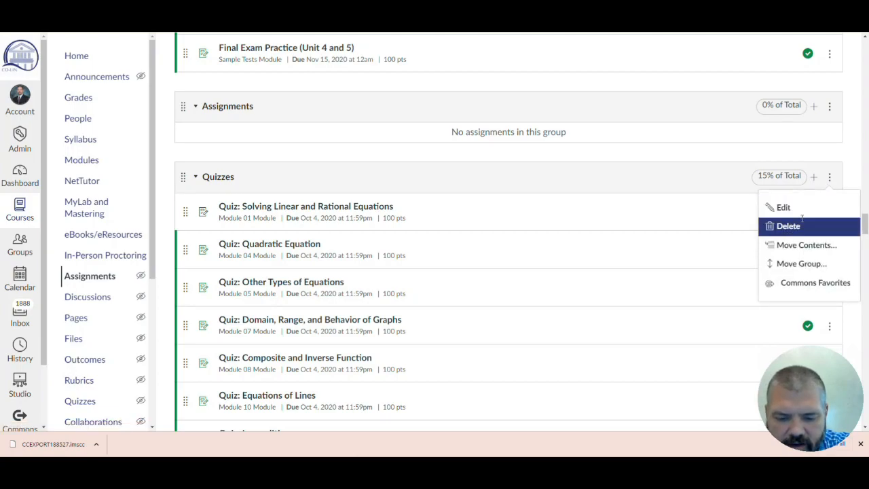
{"action": "left_click", "coordinate": [847, 168]}
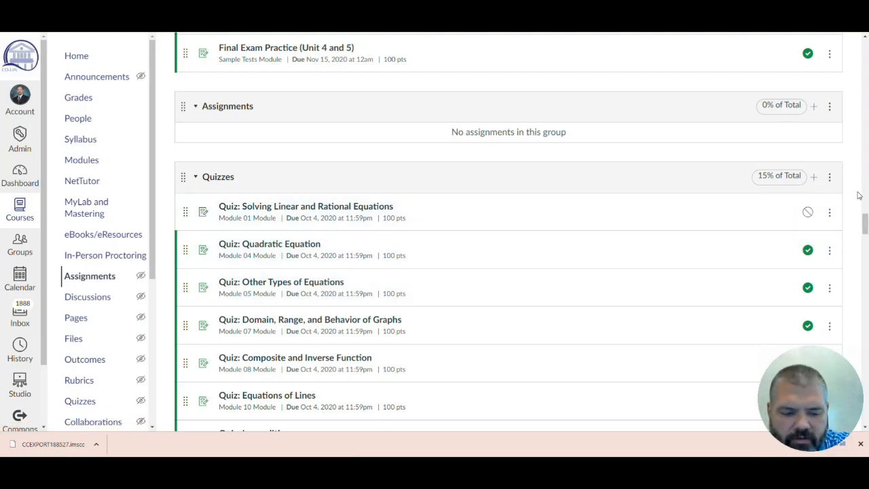
{"action": "left_click_drag", "start_coordinate": [864, 219], "coordinate": [864, 269]}
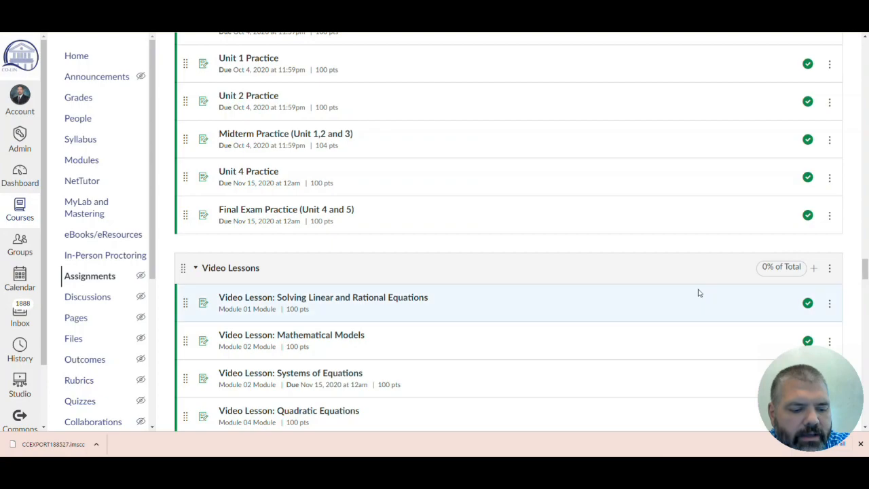
{"action": "left_click_drag", "start_coordinate": [864, 269], "coordinate": [865, 51]}
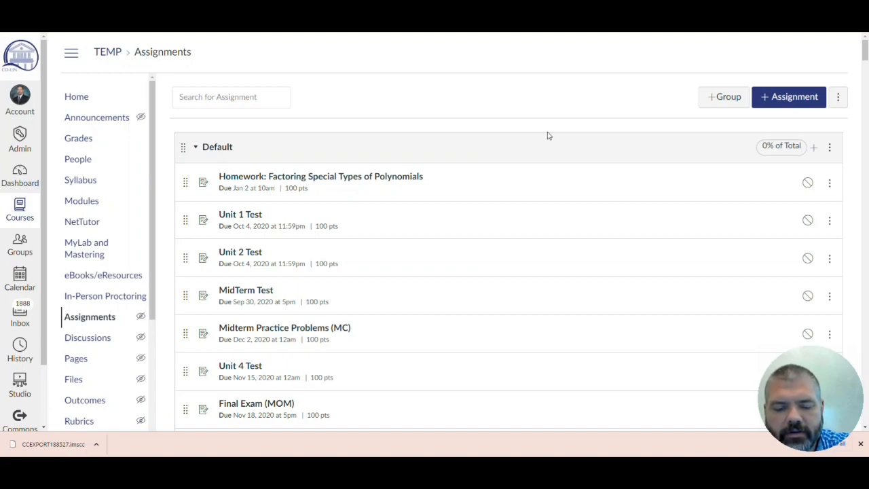
- Review the weight of every assignment group and the overall total in the Assignment Groups Weight settings without changing anything
{"action": "left_click", "coordinate": [839, 96]}
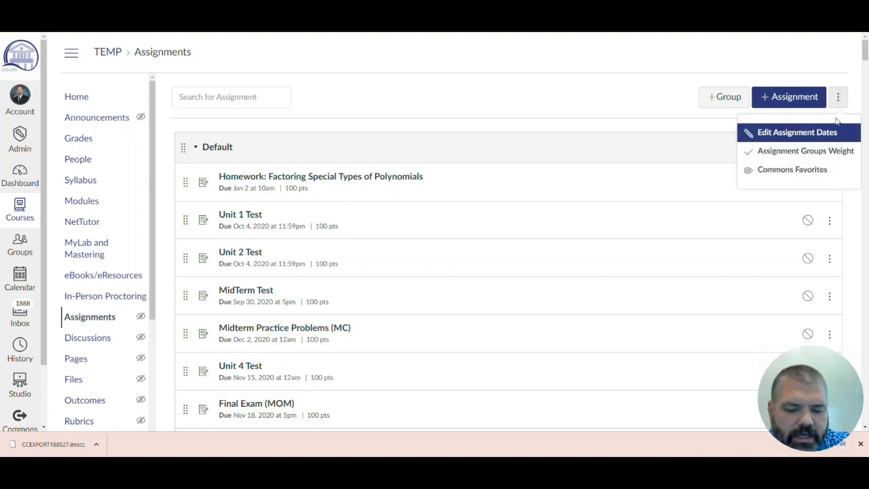
{"action": "left_click", "coordinate": [787, 153]}
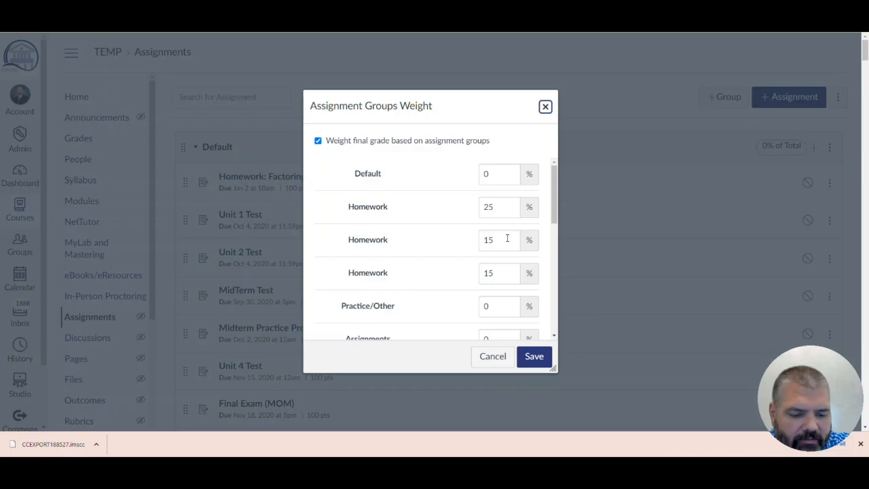
{"action": "scroll", "coordinate": [446, 243], "scroll_direction": "down", "scroll_amount": 3}
{"action": "scroll", "coordinate": [444, 215], "scroll_direction": "up", "scroll_amount": 1}
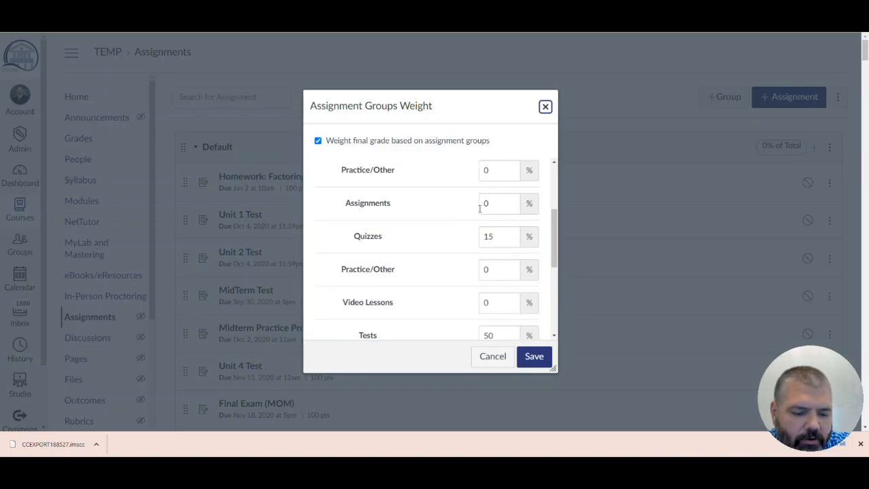
{"action": "scroll", "coordinate": [456, 239], "scroll_direction": "down", "scroll_amount": 1}
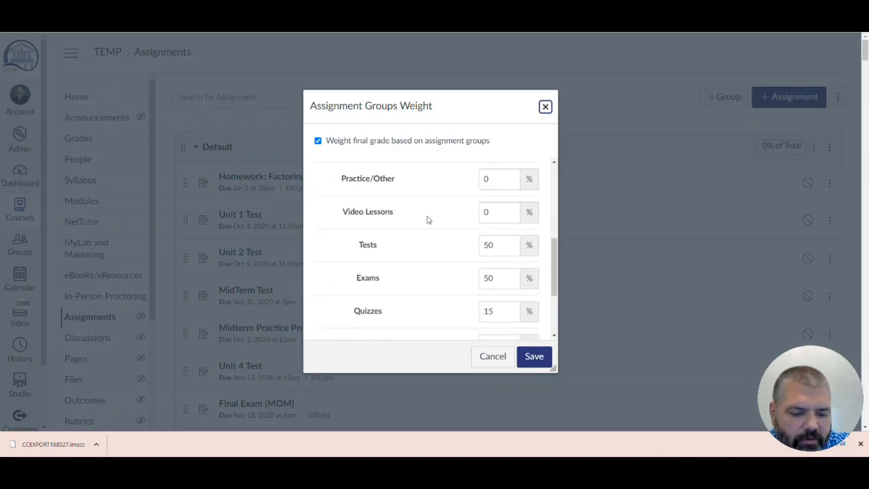
{"action": "scroll", "coordinate": [433, 241], "scroll_direction": "down", "scroll_amount": 3}
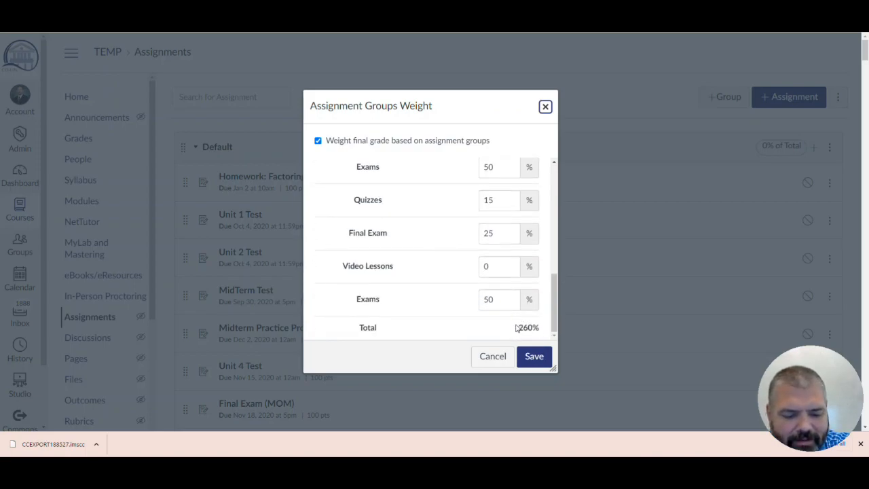
{"action": "left_click_drag", "start_coordinate": [518, 329], "coordinate": [539, 328]}
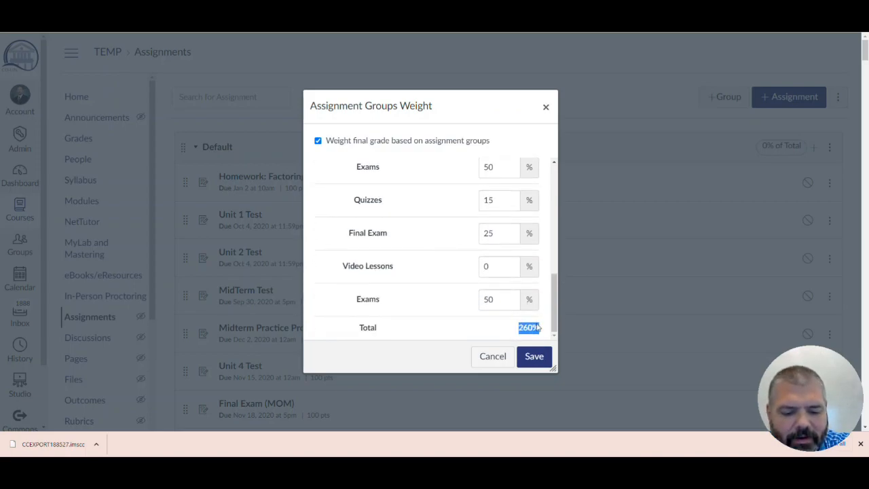
{"action": "left_click", "coordinate": [490, 359]}
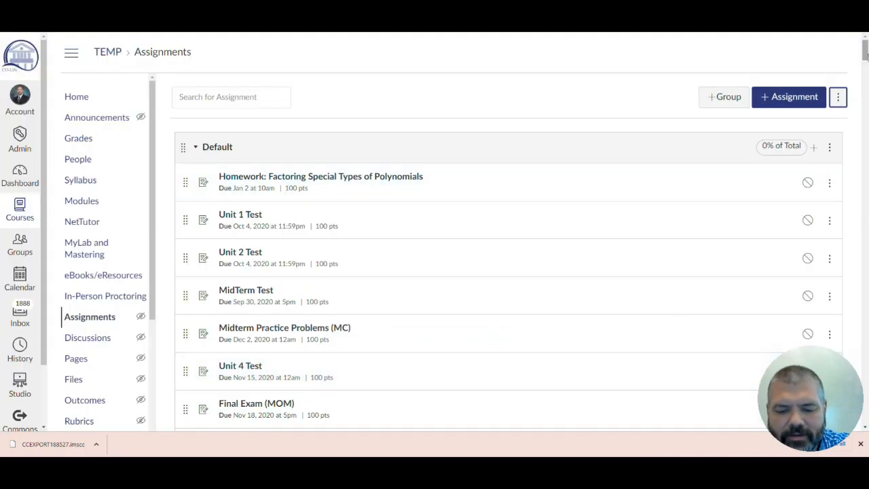
{"action": "mouse_move", "coordinate": [865, 60]}
{"action": "left_mouse_down"}
{"action": "mouse_move", "coordinate": [861, 101]}
{"action": "mouse_move", "coordinate": [849, 116]}
{"action": "mouse_move", "coordinate": [839, 295]}
{"action": "mouse_move", "coordinate": [859, 439]}
{"action": "mouse_move", "coordinate": [857, 41]}
{"action": "mouse_move", "coordinate": [851, 61]}
{"action": "left_mouse_up"}
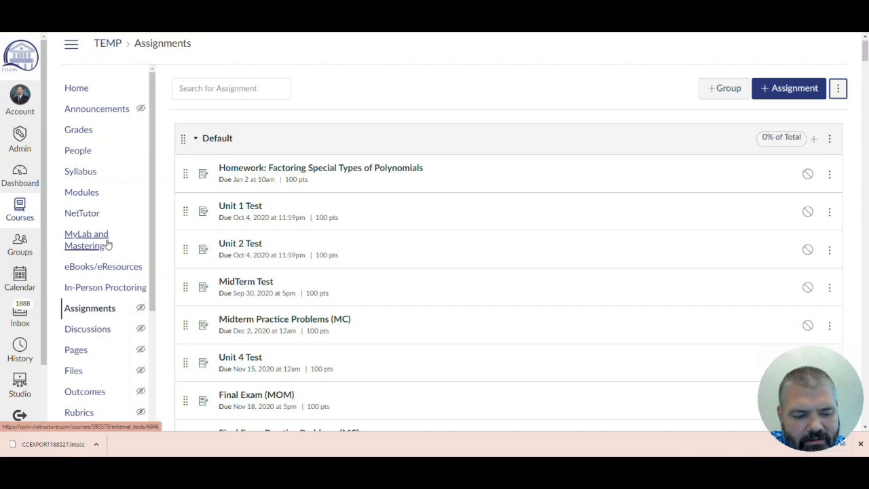
- Try to hide MyLab and Mastering and eBooks/eResources from students in the course navigation settings, and go to Modules
{"action": "scroll", "coordinate": [103, 245], "scroll_direction": "down", "scroll_amount": 1}
{"action": "scroll", "coordinate": [102, 207], "scroll_direction": "down", "scroll_amount": 4}
{"action": "left_click", "coordinate": [80, 411]}
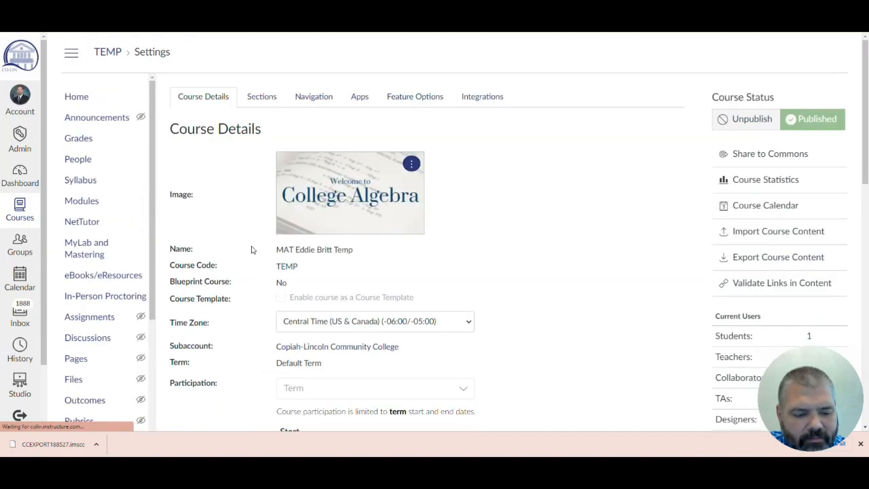
{"action": "left_click", "coordinate": [331, 95]}
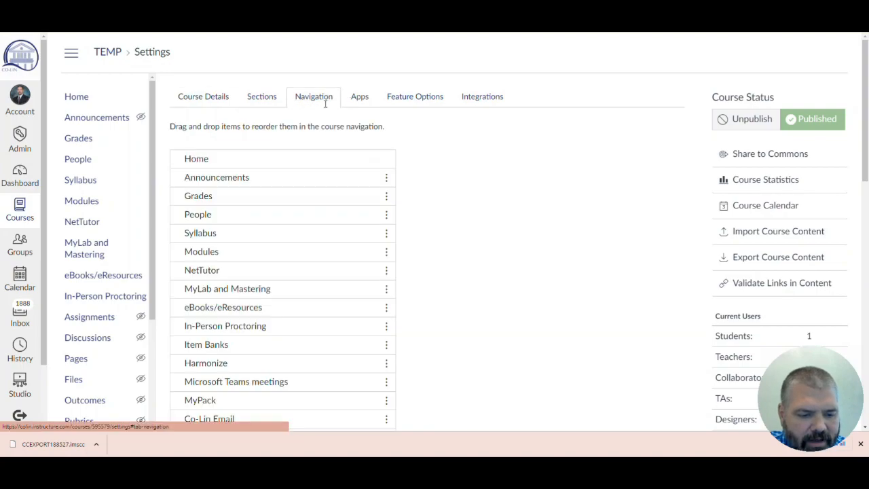
{"action": "left_click_drag", "start_coordinate": [301, 281], "coordinate": [297, 231]}
{"action": "scroll", "coordinate": [312, 365], "scroll_direction": "down", "scroll_amount": 3}
{"action": "scroll", "coordinate": [297, 231], "scroll_direction": "up", "scroll_amount": 3}
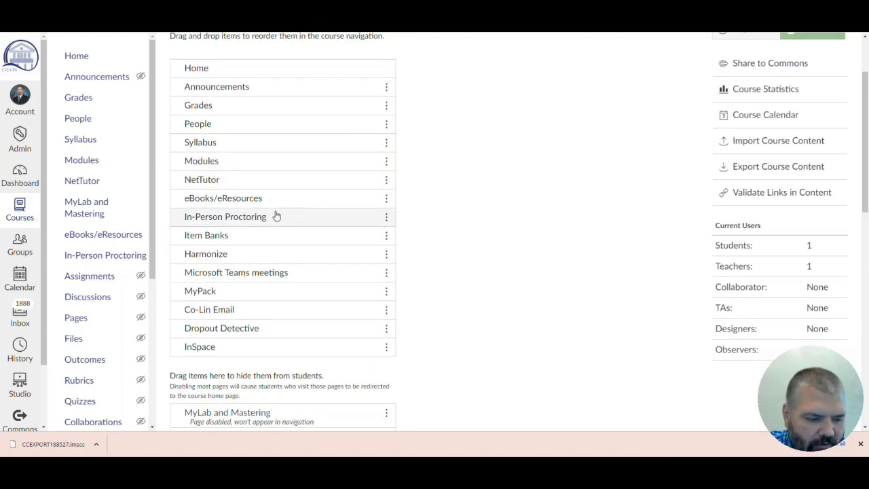
{"action": "left_click_drag", "start_coordinate": [283, 204], "coordinate": [269, 393]}
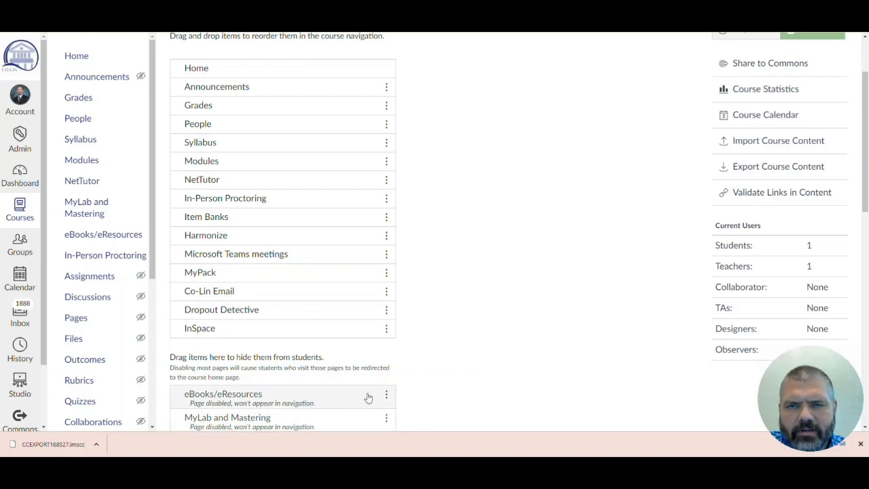
{"action": "left_click", "coordinate": [89, 163]}
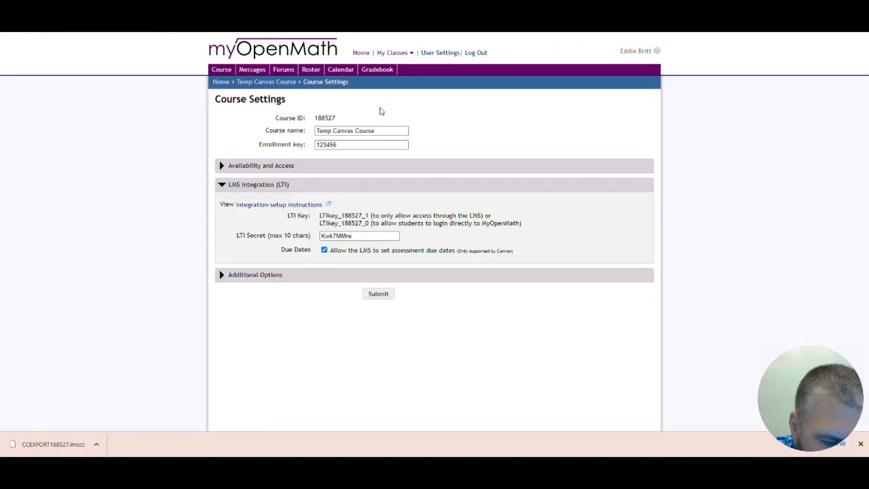
- Switch to MyOpenMath and look up the LTI key and secret in the course's LMS integration settings and Canvas export page
{"action": "left_click", "coordinate": [215, 70]}
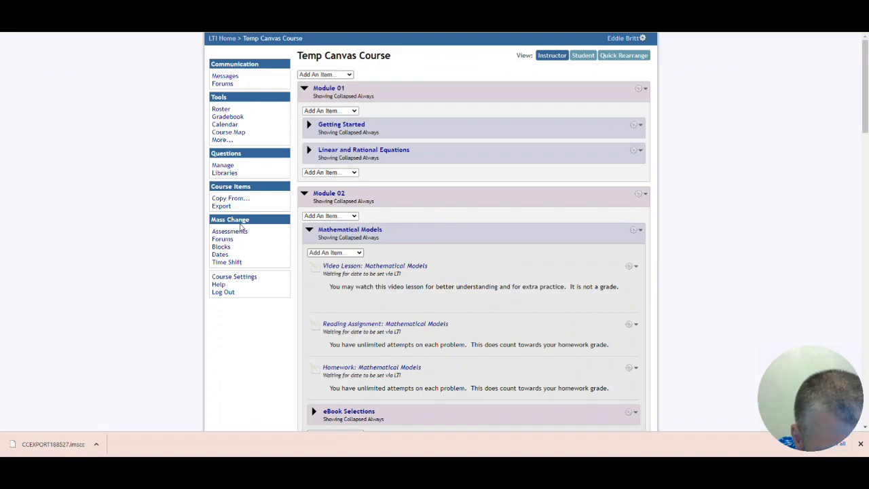
{"action": "left_click", "coordinate": [234, 277]}
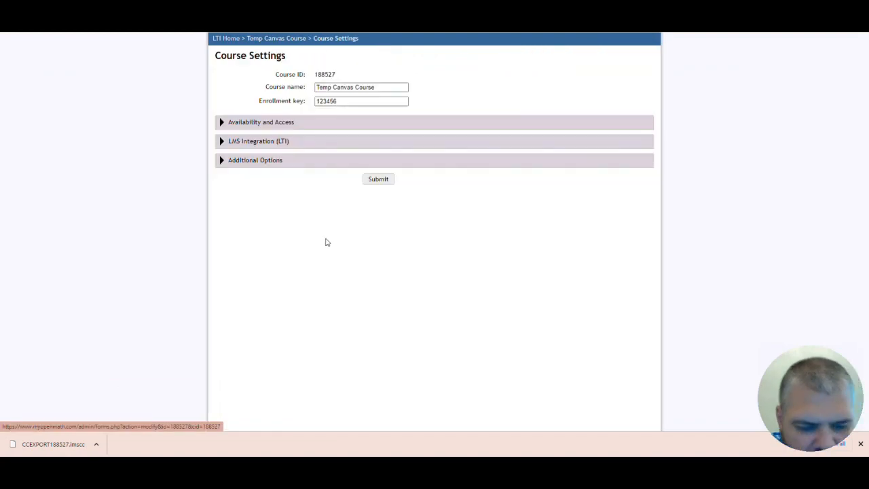
{"action": "left_click", "coordinate": [223, 142]}
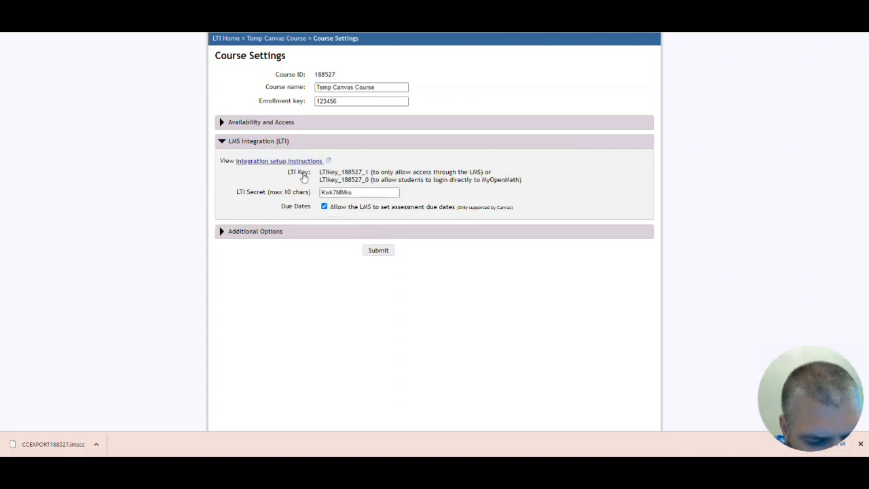
{"action": "left_click_drag", "start_coordinate": [320, 172], "coordinate": [366, 171]}
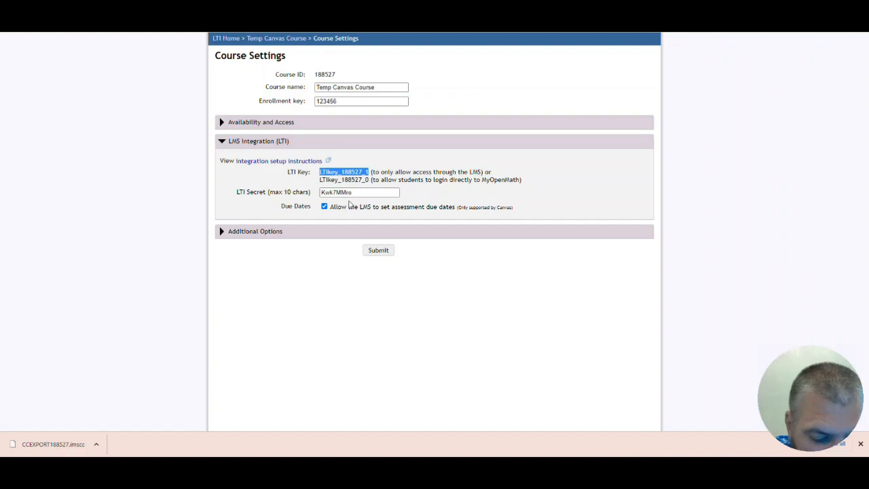
{"action": "left_click_drag", "start_coordinate": [353, 192], "coordinate": [314, 195]}
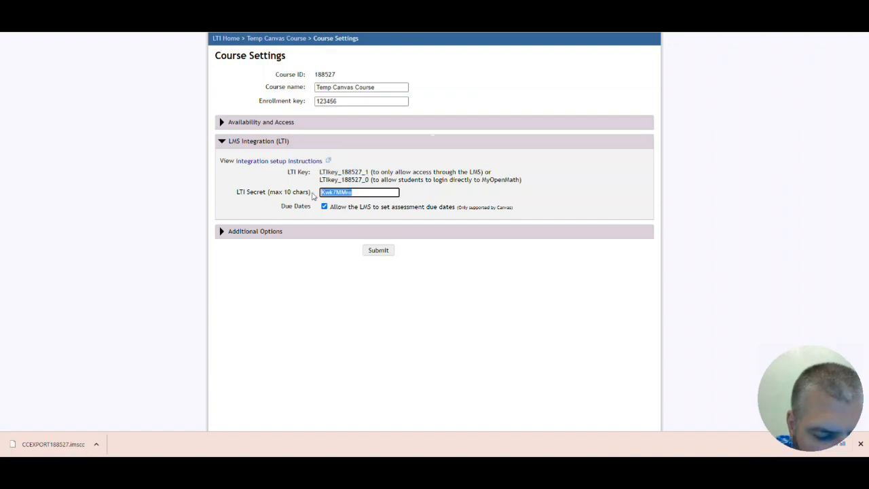
{"action": "left_click", "coordinate": [225, 210]}
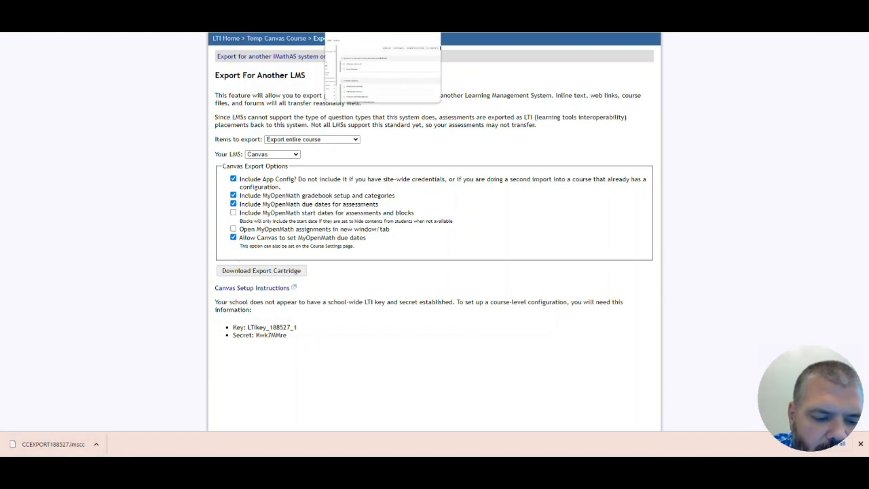
- Switch back to Canvas and publish the Default group's Homework: Factoring Special Types of Polynomials assignment
{"action": "left_click", "coordinate": [370, 5]}
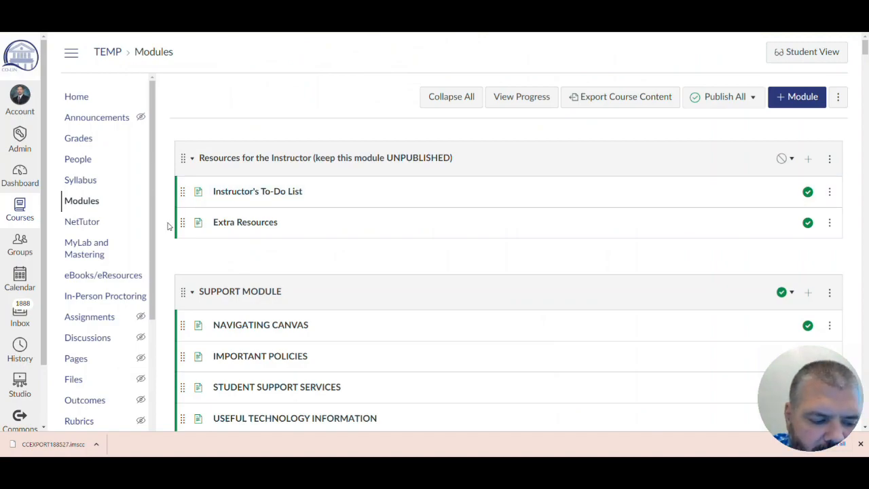
{"action": "left_click", "coordinate": [101, 319]}
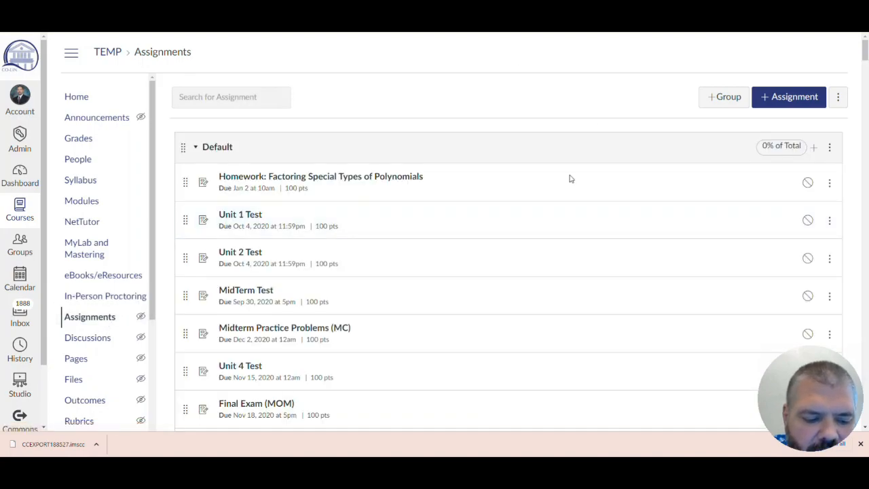
{"action": "scroll", "coordinate": [581, 156], "scroll_direction": "down", "scroll_amount": 2}
{"action": "scroll", "coordinate": [582, 157], "scroll_direction": "down", "scroll_amount": 3}
{"action": "scroll", "coordinate": [578, 154], "scroll_direction": "up", "scroll_amount": 5}
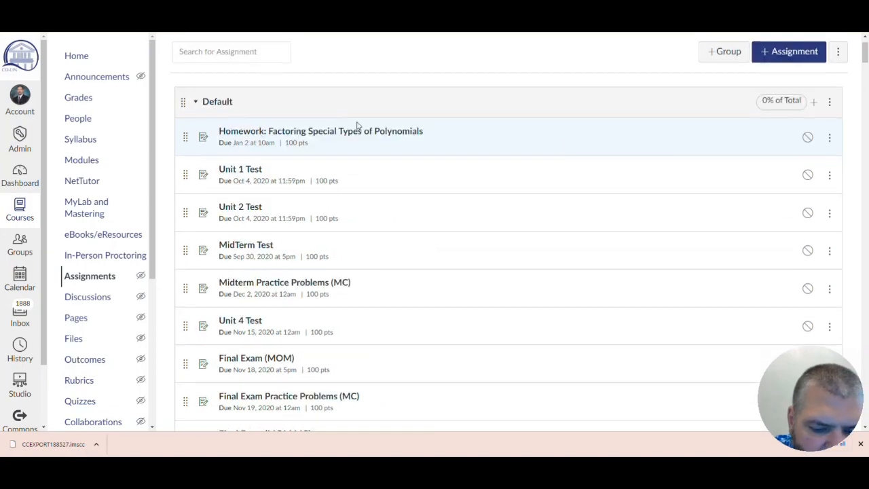
{"action": "left_click", "coordinate": [807, 138]}
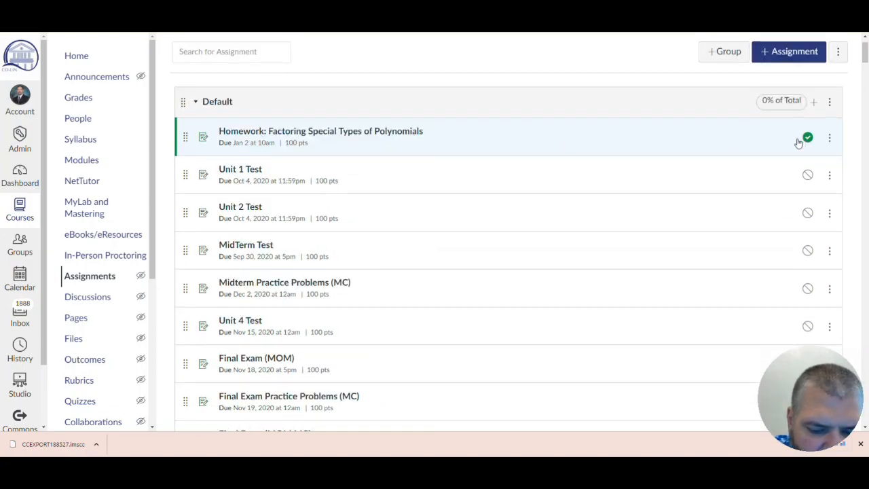
- Preview Homework: Factoring Special Types of Polynomials as a student up to its first question, and return to the assignment list
{"action": "left_click", "coordinate": [403, 133]}
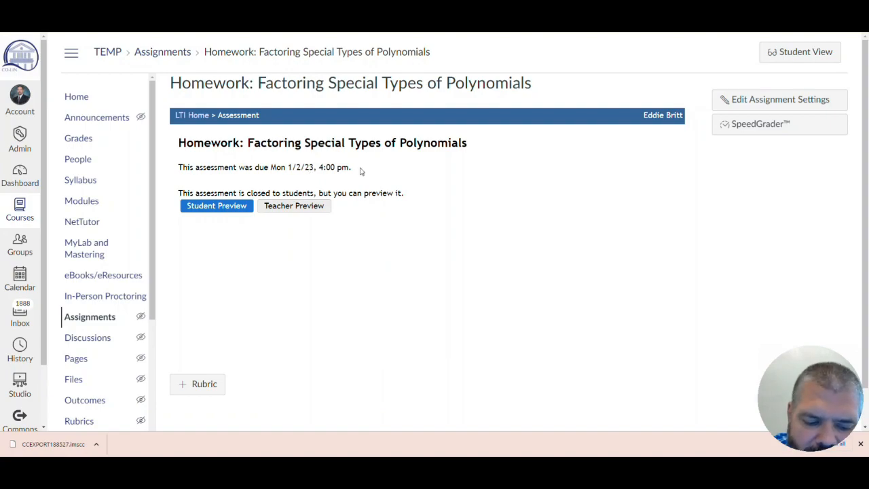
{"action": "left_click", "coordinate": [223, 207]}
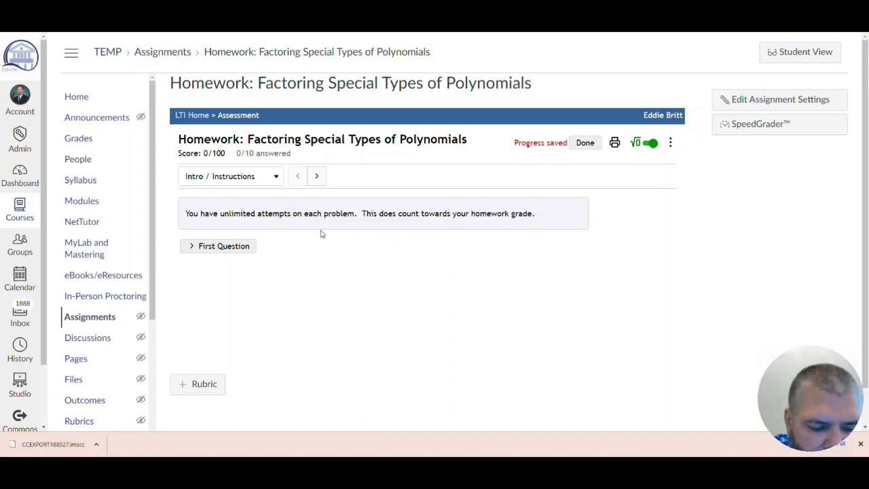
{"action": "left_click", "coordinate": [244, 246]}
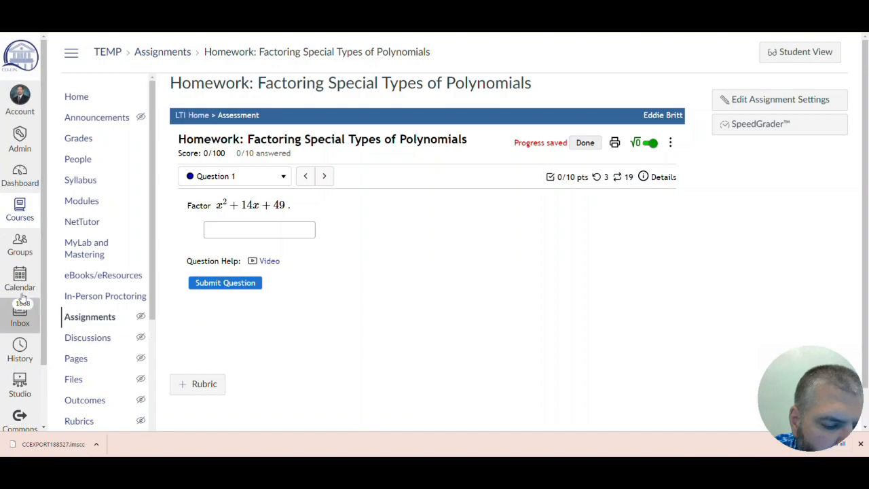
{"action": "left_click", "coordinate": [75, 324]}
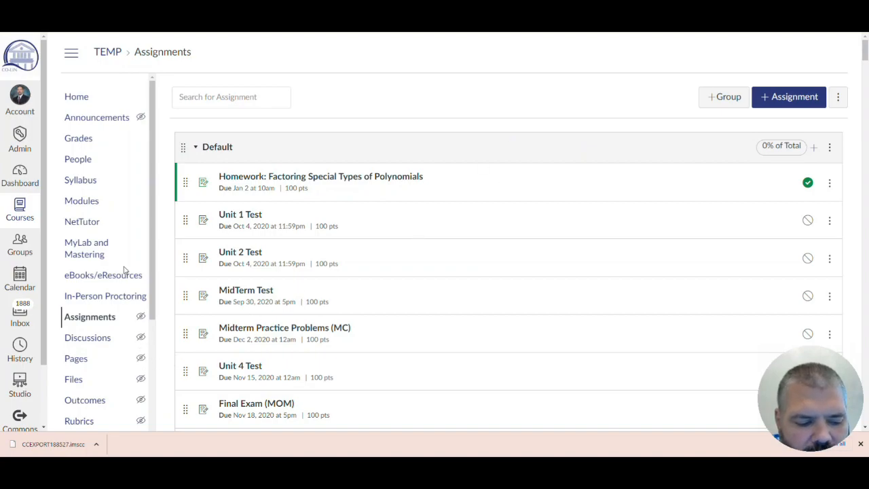
- Look through the Optional Sections and Overplacement Sections modules, checking how their topics and items are arranged
{"action": "left_click", "coordinate": [75, 202]}
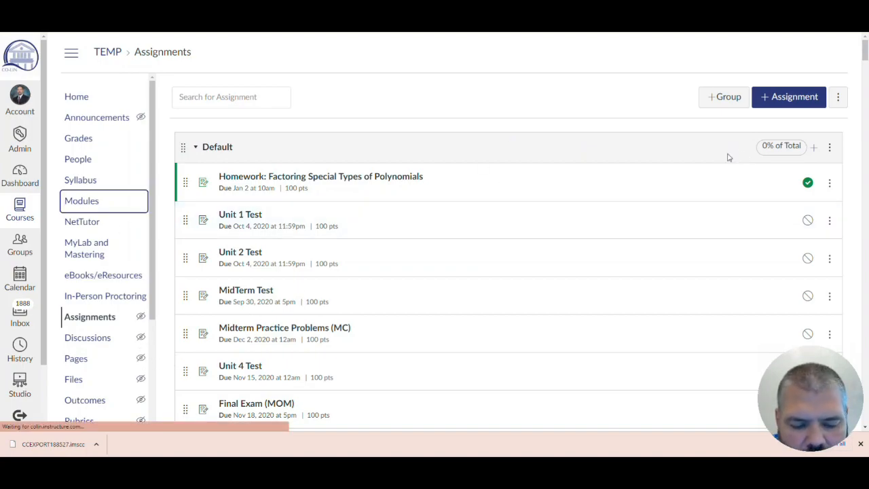
{"action": "left_click_drag", "start_coordinate": [867, 53], "coordinate": [867, 357]}
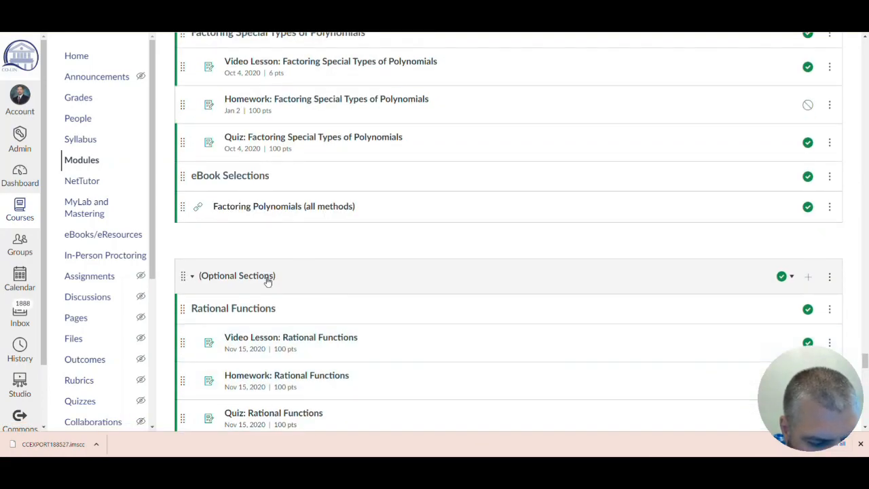
{"action": "scroll", "coordinate": [401, 311], "scroll_direction": "down", "scroll_amount": 3}
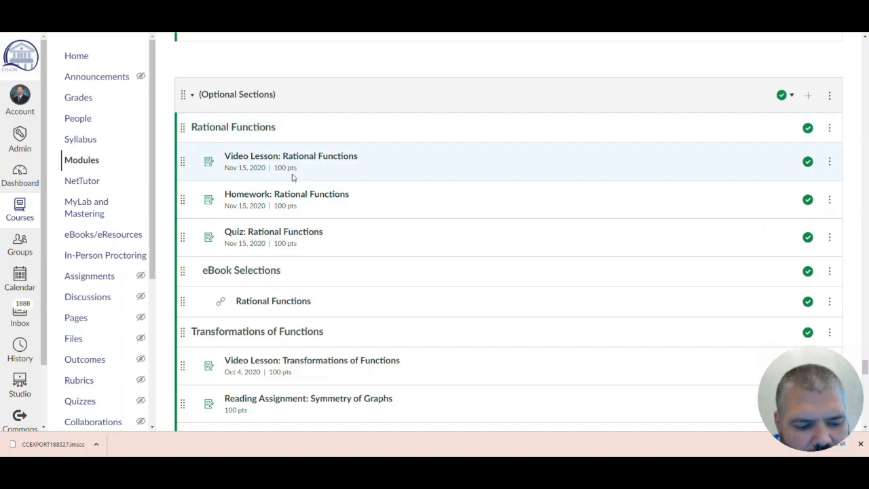
{"action": "scroll", "coordinate": [488, 224], "scroll_direction": "up", "scroll_amount": 4}
{"action": "scroll", "coordinate": [488, 224], "scroll_direction": "up", "scroll_amount": 8}
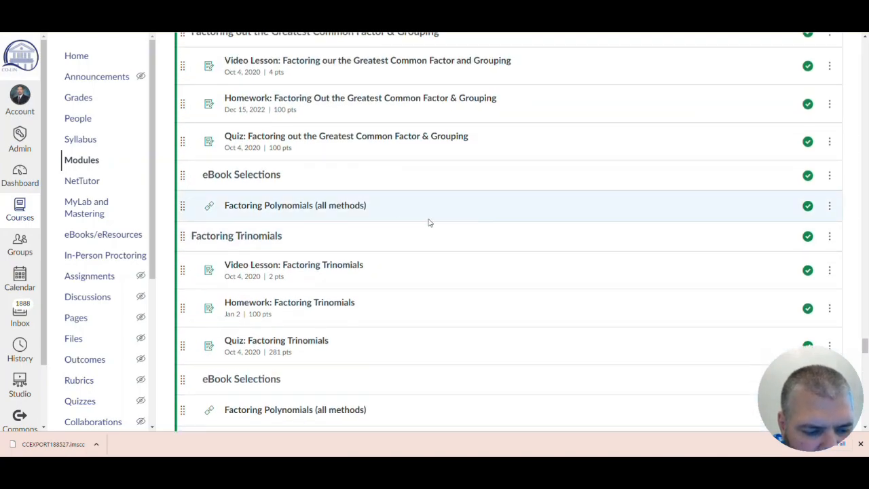
{"action": "scroll", "coordinate": [402, 215], "scroll_direction": "up", "scroll_amount": 4}
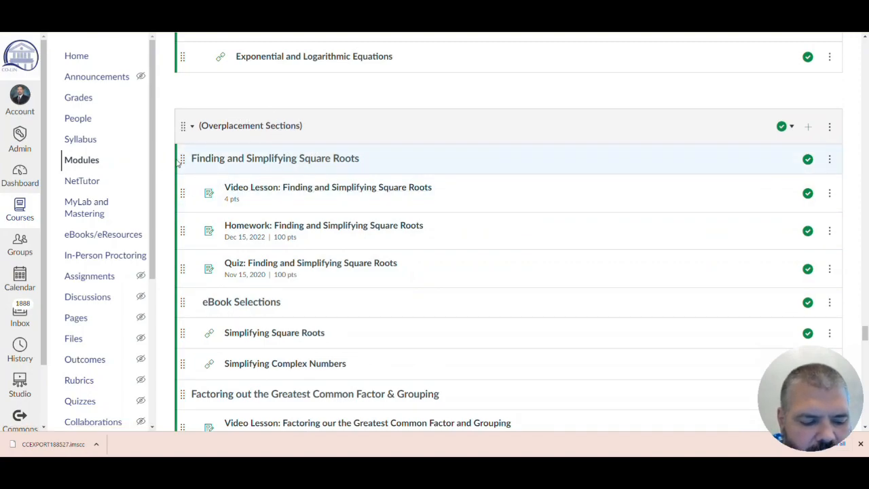
{"action": "mouse_move", "coordinate": [181, 159]}
{"action": "left_mouse_down"}
{"action": "mouse_move", "coordinate": [185, 122]}
{"action": "mouse_move", "coordinate": [188, 170]}
{"action": "left_mouse_up"}
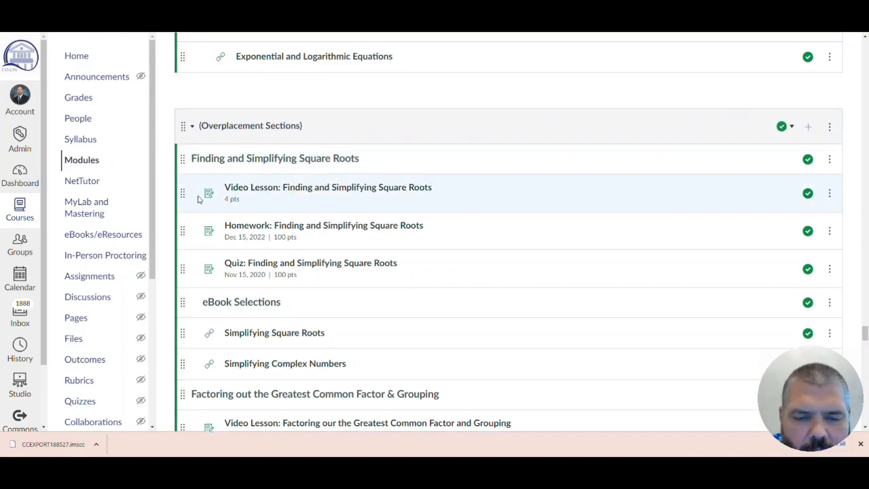